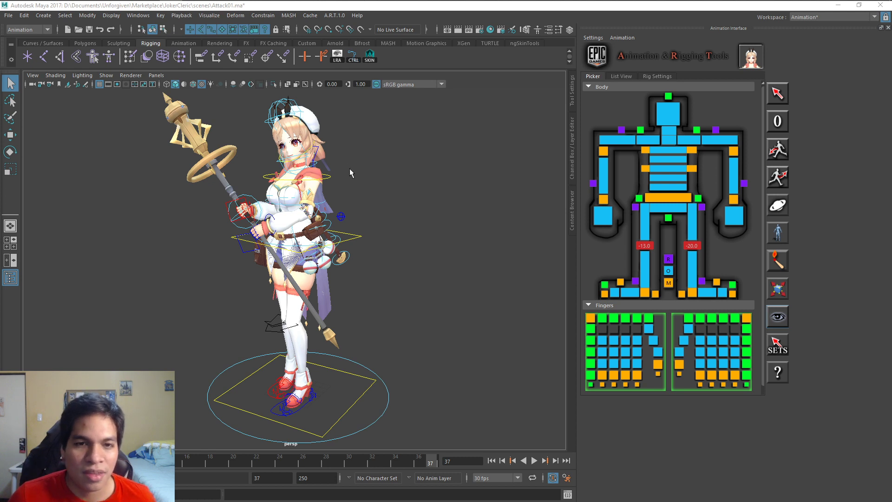
Step: Inspect the character's body, hair and face meshes by selecting each one in turn
left_click(316, 189)
key("f")
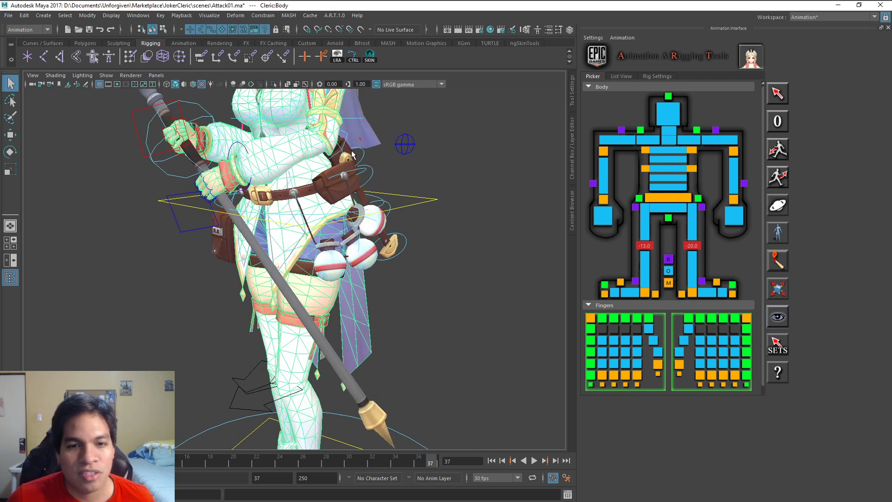
middle_click_drag(354, 156, 356, 252, "alt")
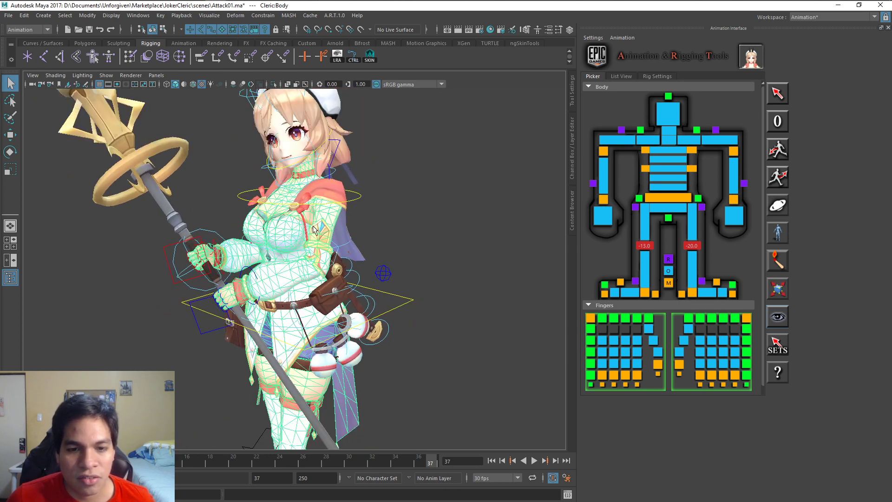
middle_click_drag(357, 150, 345, 209, "alt")
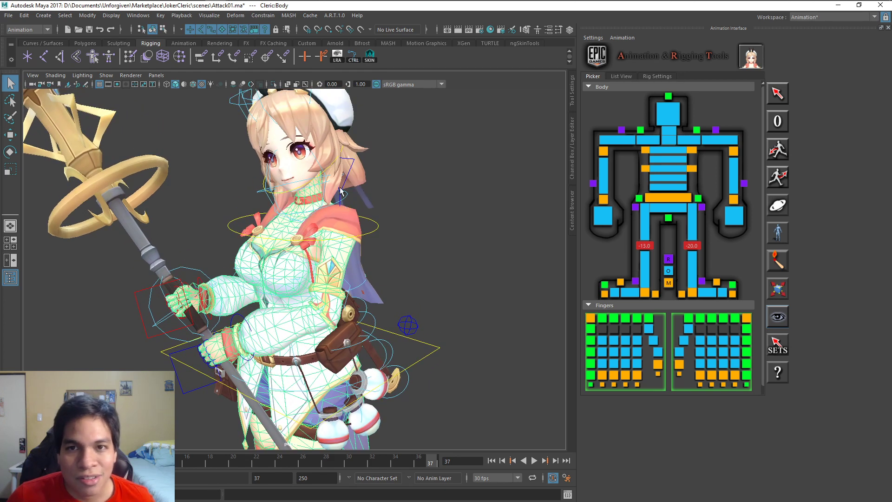
left_click(323, 120)
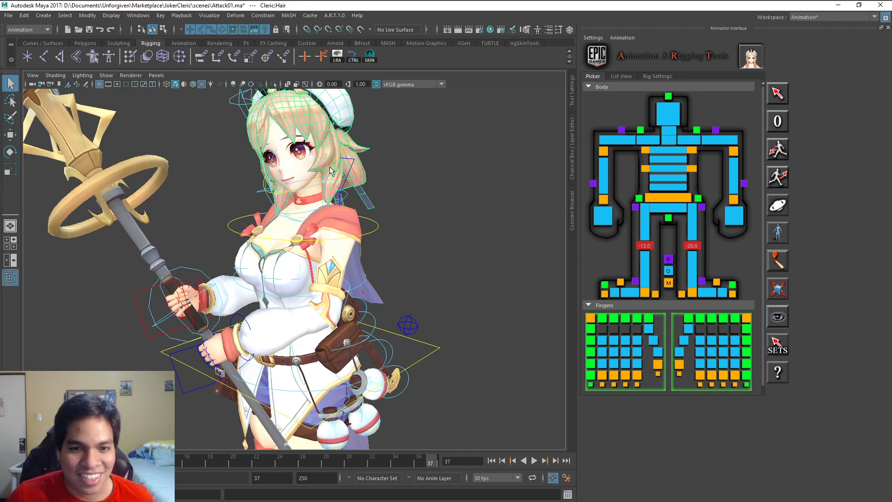
left_click(303, 166)
scroll(305, 176, "up", 2)
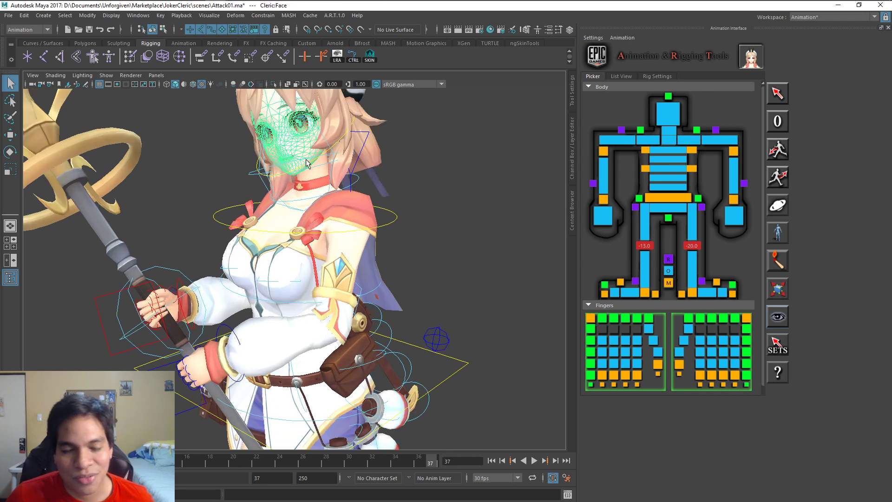
scroll(290, 183, "down", 2)
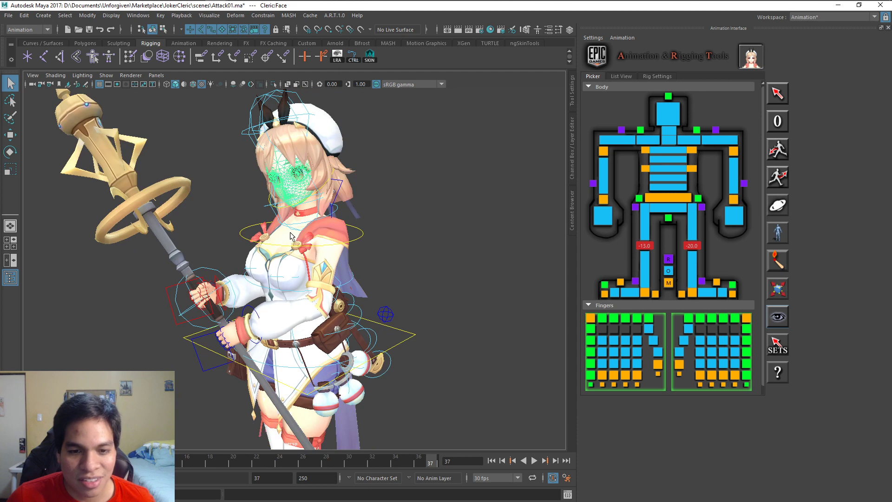
Step: Select the body, staff and belts meshes in turn to examine how the outfit is separated
left_click(290, 235)
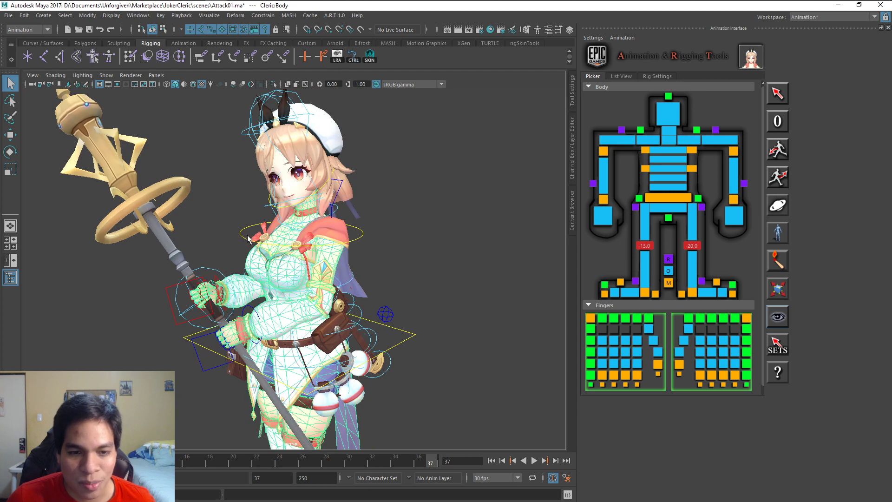
left_click(166, 236)
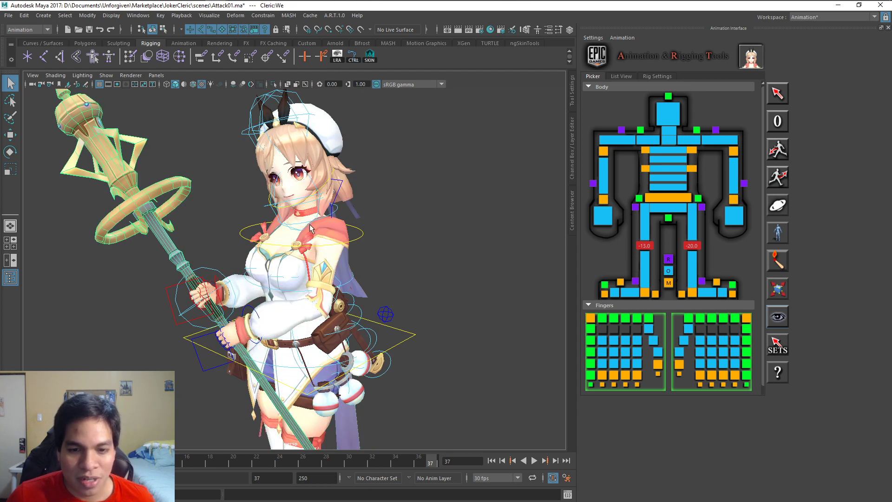
left_click(330, 258)
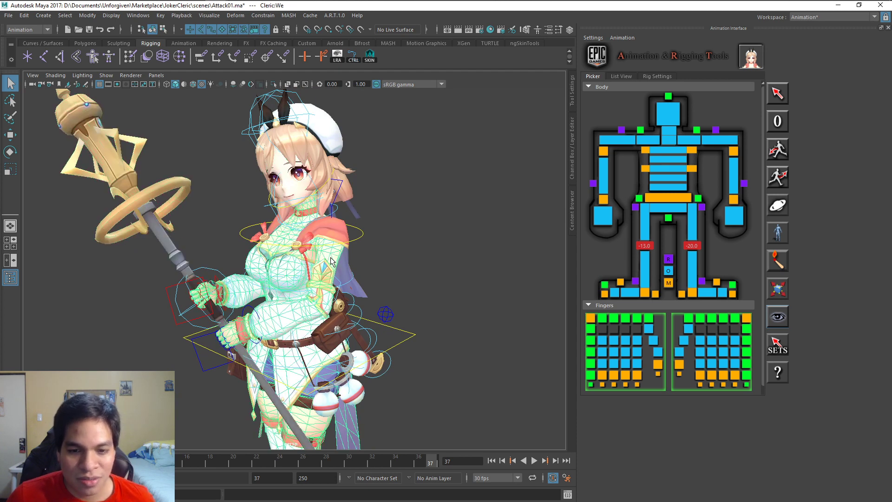
left_click(337, 341)
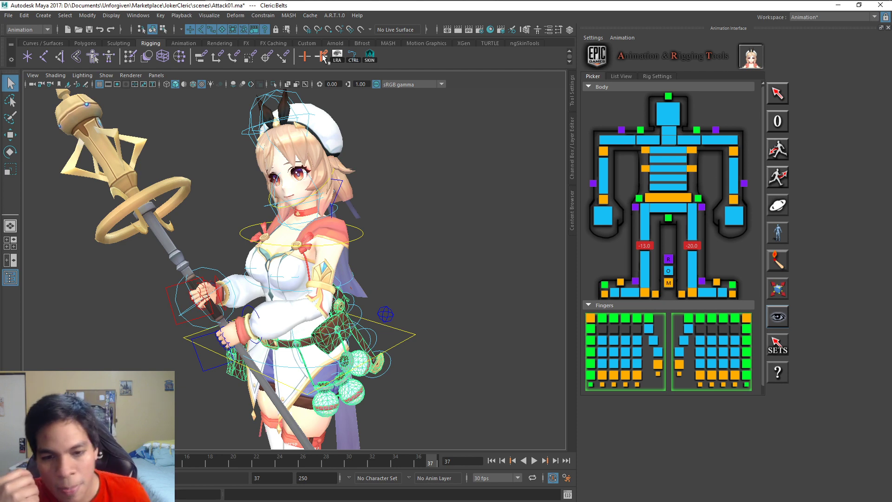
scroll(399, 222, "up", 2)
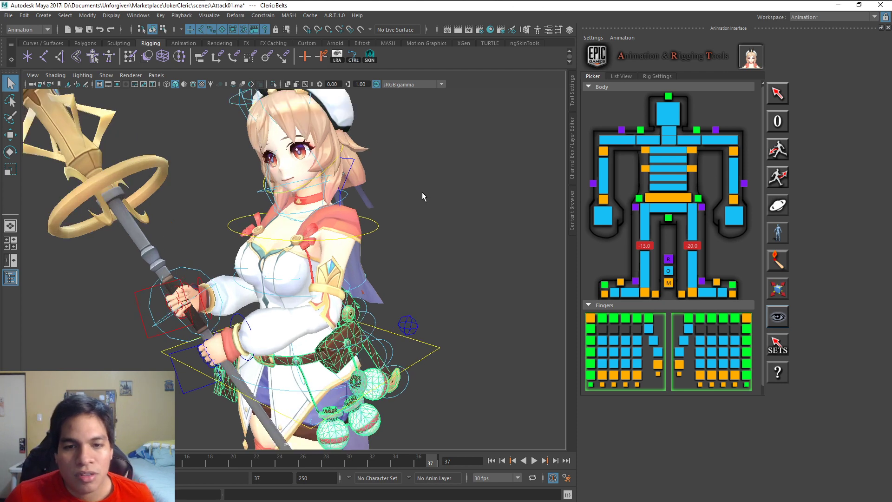
left_click_drag(433, 238, 416, 251, "alt")
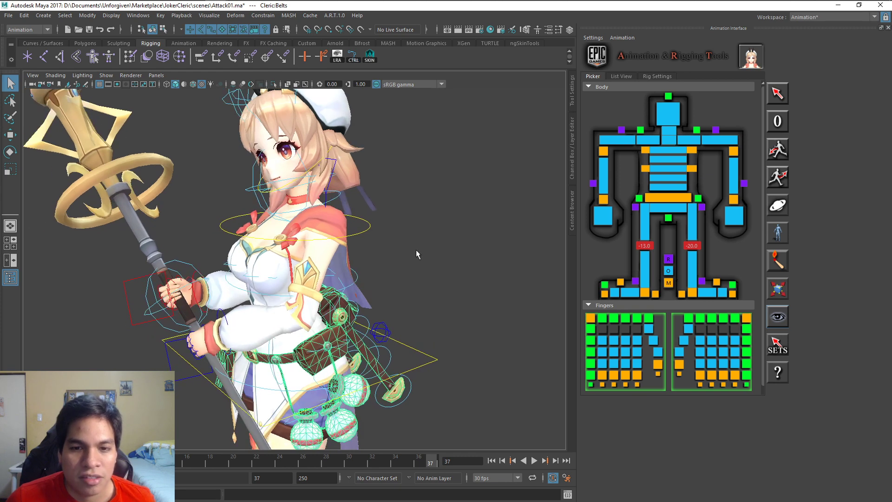
Step: Select the cloak mesh and examine its back and lower edge for spots where other geometry pokes through
left_click(346, 260)
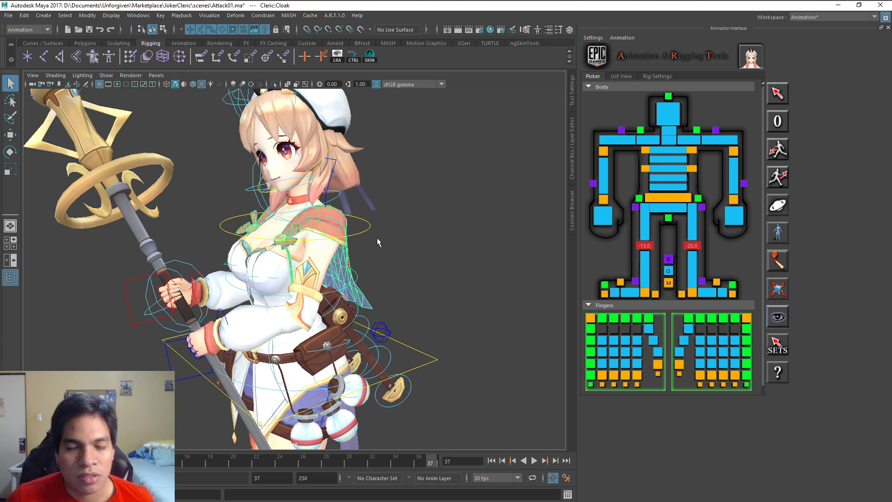
right_click_drag(379, 246, 431, 247, "alt")
middle_click_drag(431, 248, 334, 228, "alt")
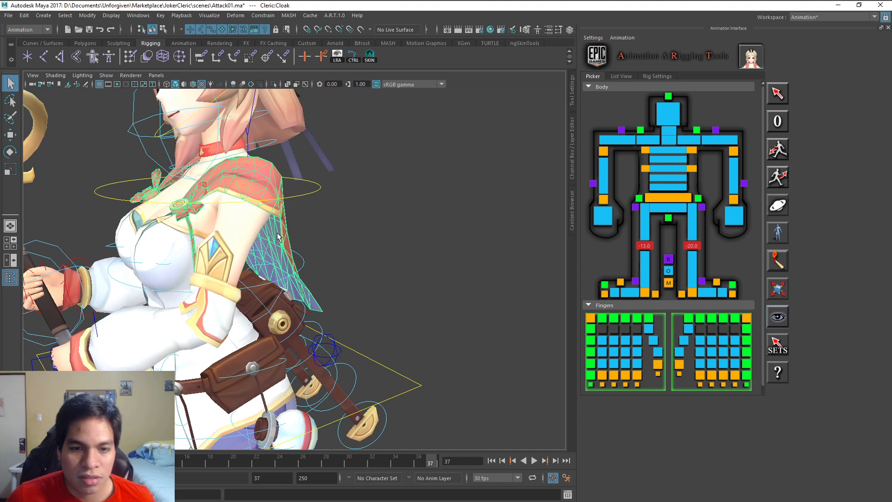
left_click_drag(283, 249, 186, 246, "alt")
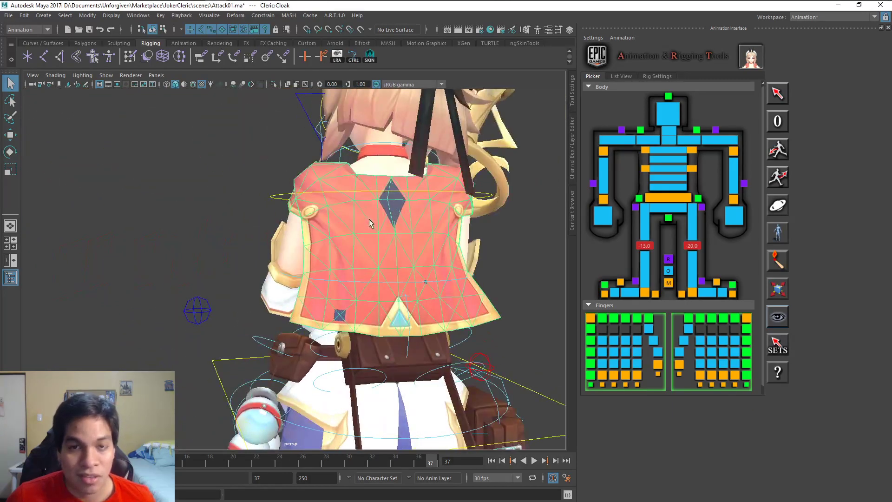
scroll(409, 207, "up", 2)
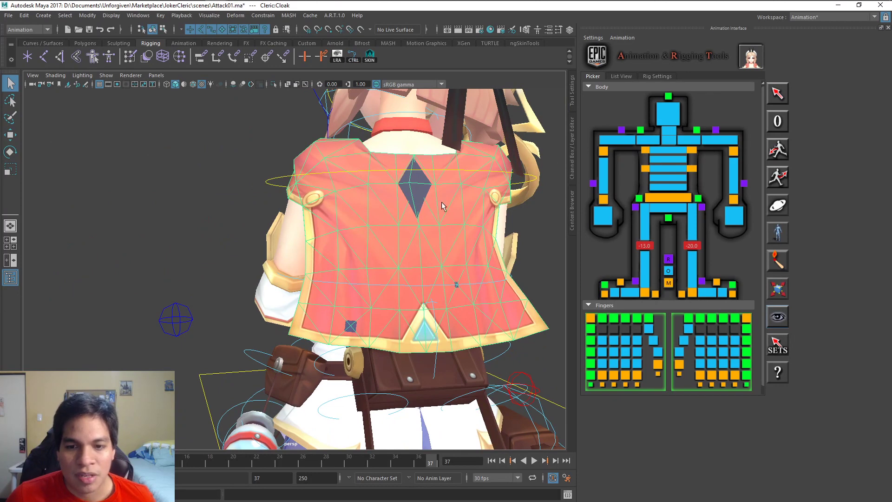
left_click_drag(327, 233, 364, 225, "alt")
scroll(390, 203, "up", 1)
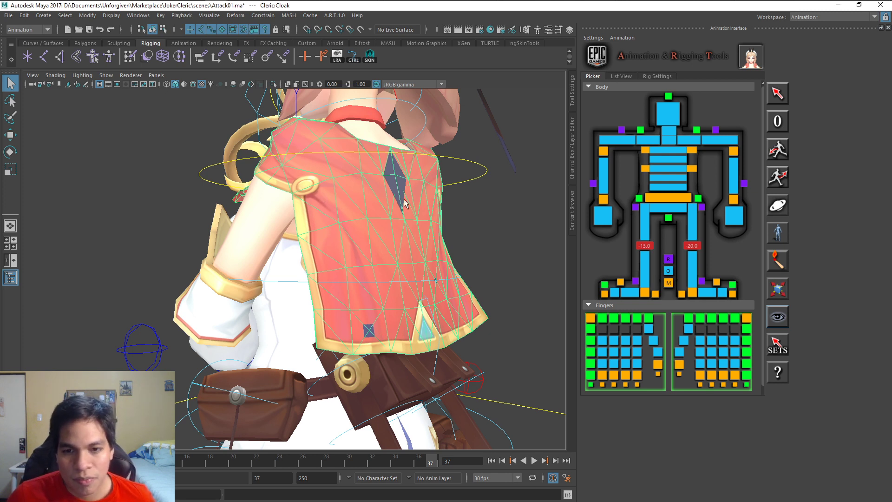
middle_click_drag(404, 218, 370, 174, "alt")
scroll(370, 173, "up", 2)
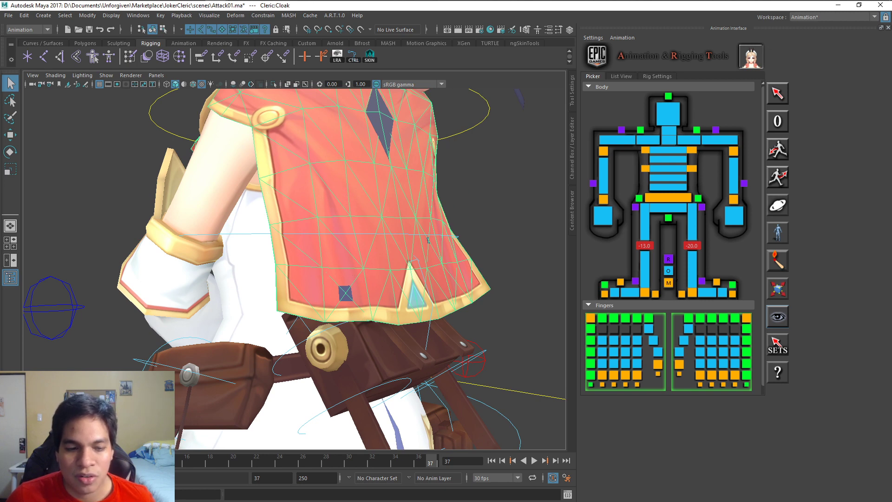
scroll(316, 257, "down", 4)
scroll(340, 214, "up", 3)
Step: Try rotating the left clavicle control on the character's shoulder, and undo the rotation
left_click(690, 139)
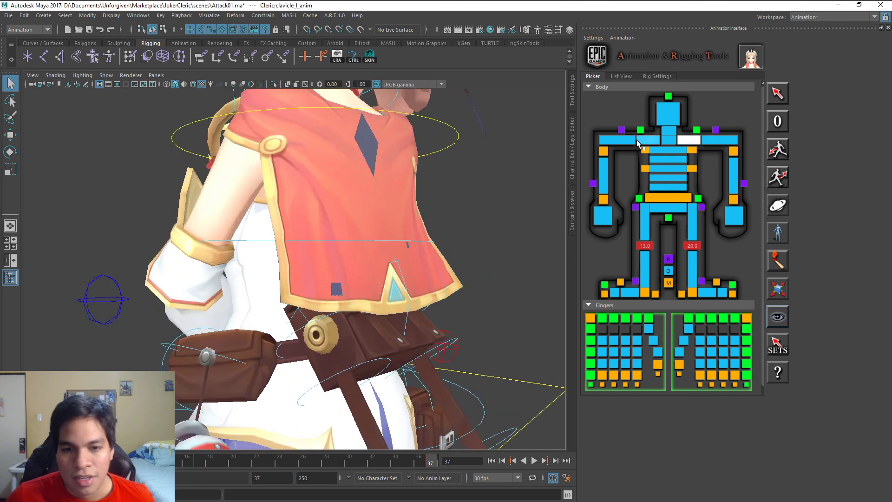
scroll(327, 166, "down", 2)
scroll(291, 151, "up", 1)
scroll(302, 161, "down", 4)
key("w")
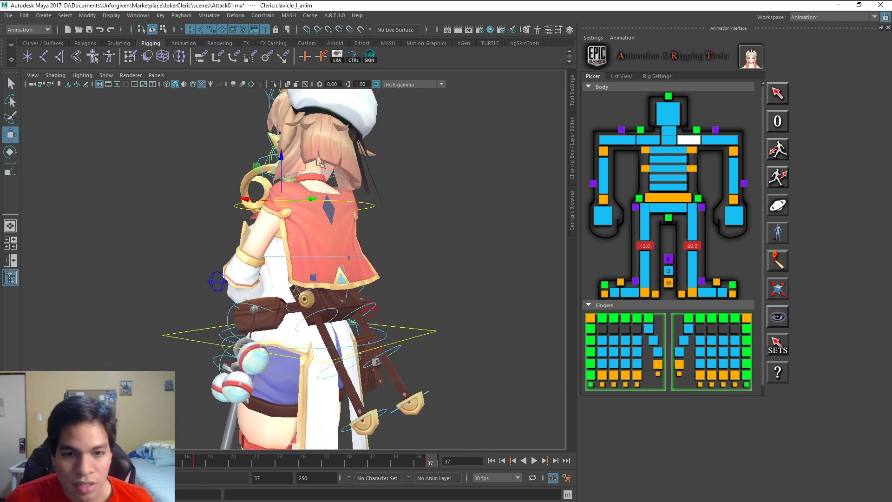
key("e")
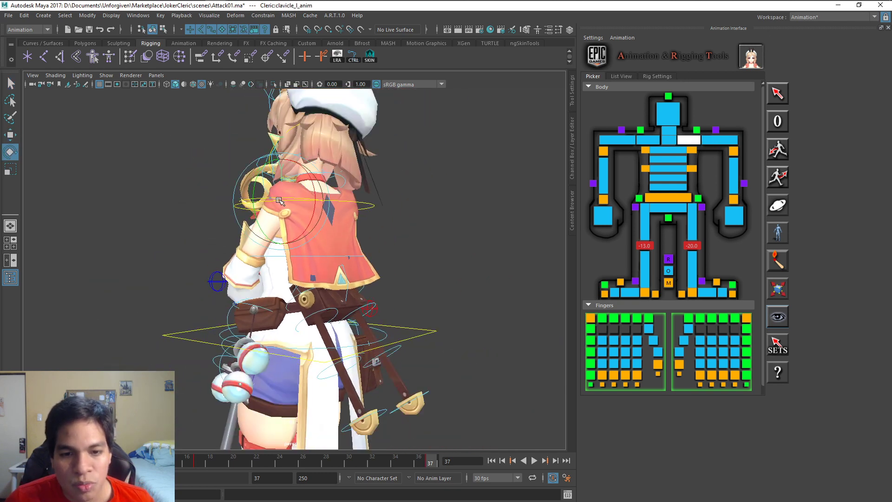
left_click_drag(292, 201, 263, 198)
key("ctrl+z")
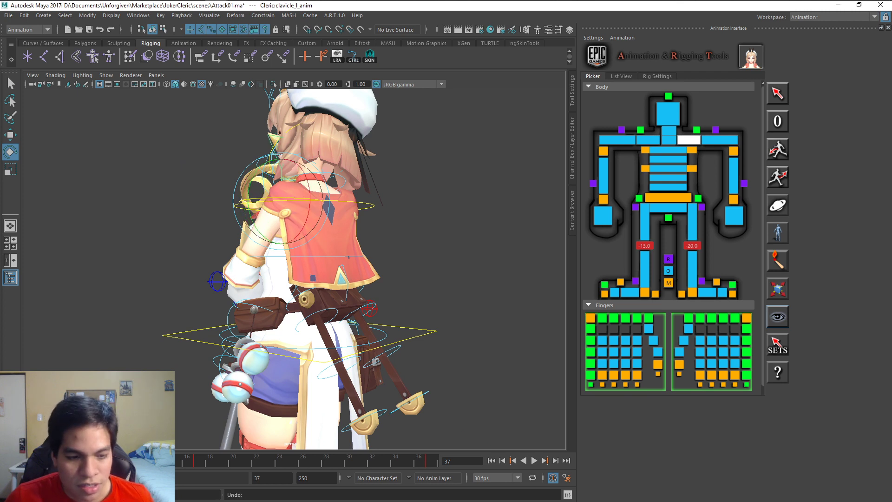
Step: Go to frame 11, select the cloak and examine its lower corner beside the belt bag from outside and inside
scroll(222, 341, "down", 2)
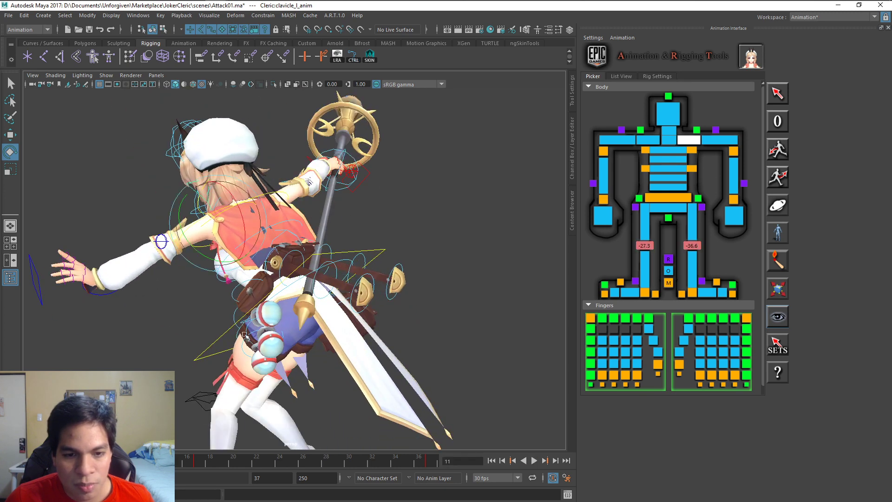
scroll(243, 335, "up", 3)
key("q")
left_click(221, 235)
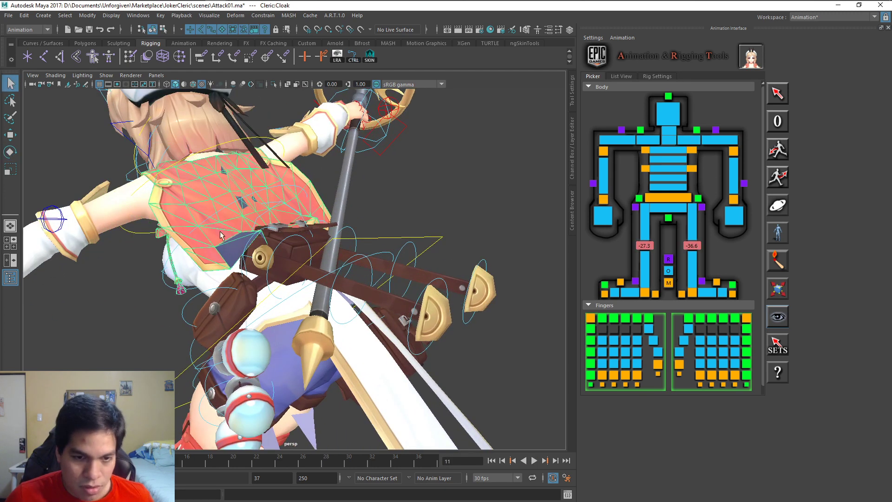
scroll(283, 245, "up", 3)
left_click_drag(247, 222, 247, 181, "alt")
scroll(242, 227, "up", 3)
left_click_drag(242, 225, 314, 170, "alt")
left_click_drag(306, 206, 271, 194, "alt")
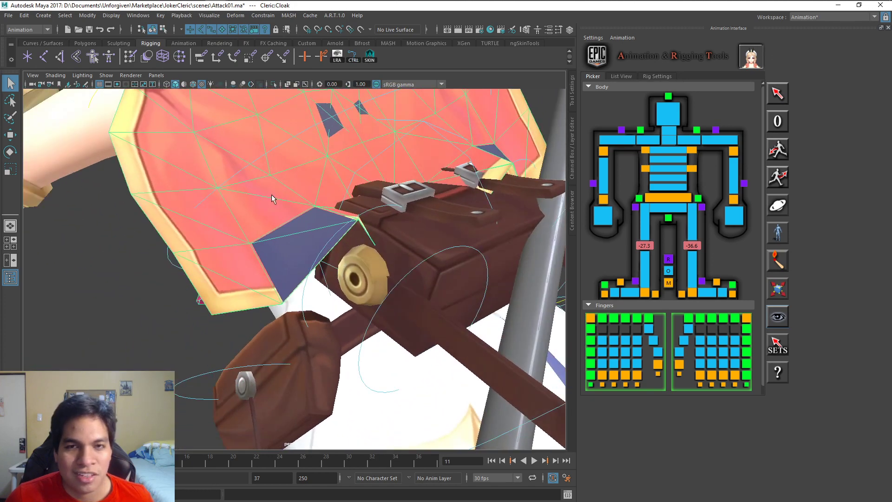
left_click_drag(313, 233, 326, 253, "alt")
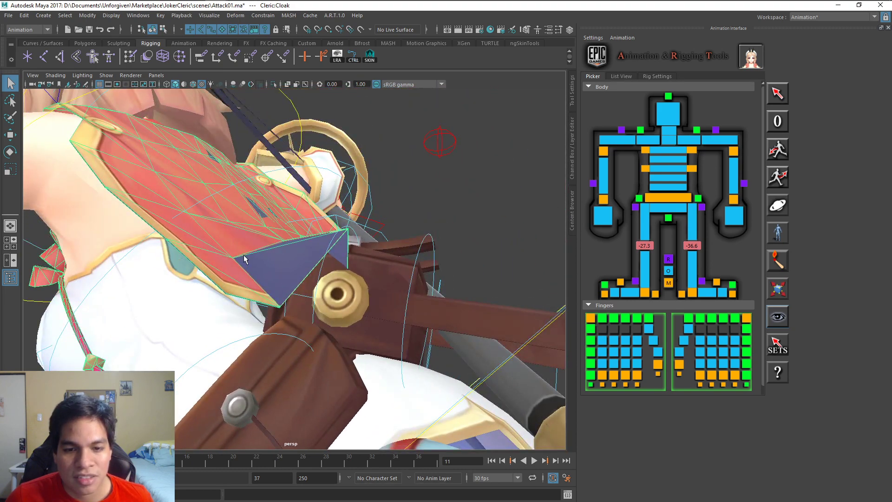
left_click_drag(245, 258, 279, 244, "alt")
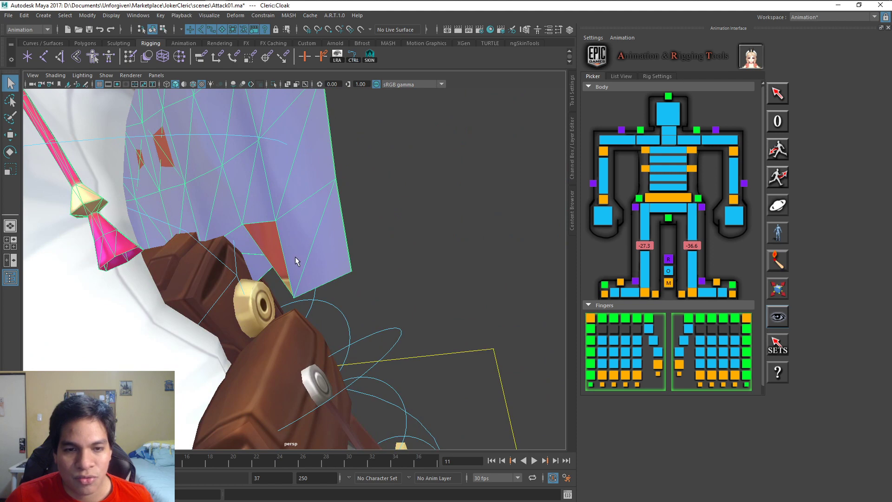
left_click_drag(355, 245, 355, 203, "alt")
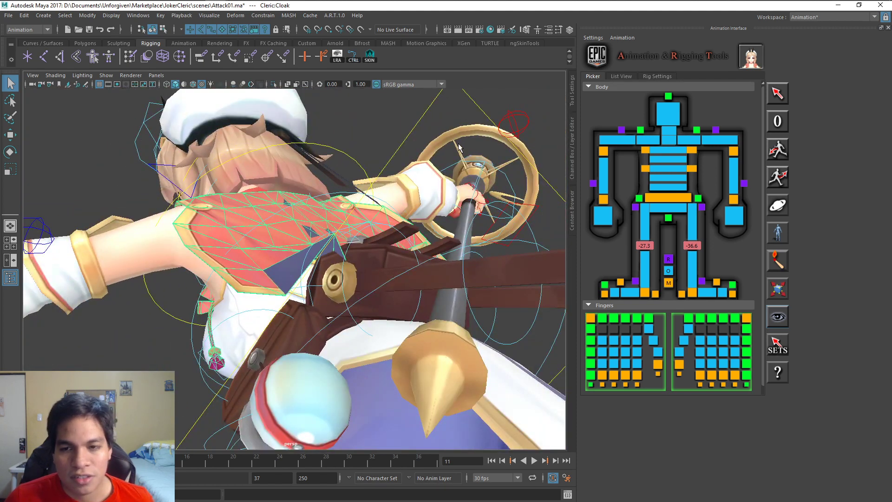
Step: Examine the whole back of the cloak against the belt bag and outstretched arms in the frame 11 pose
scroll(461, 139, "down", 5)
scroll(386, 136, "up", 4)
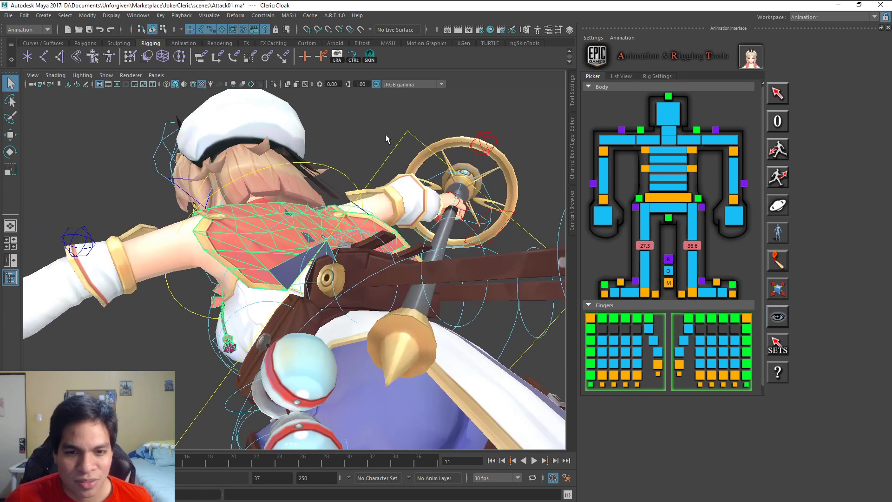
left_click_drag(281, 175, 286, 210, "alt")
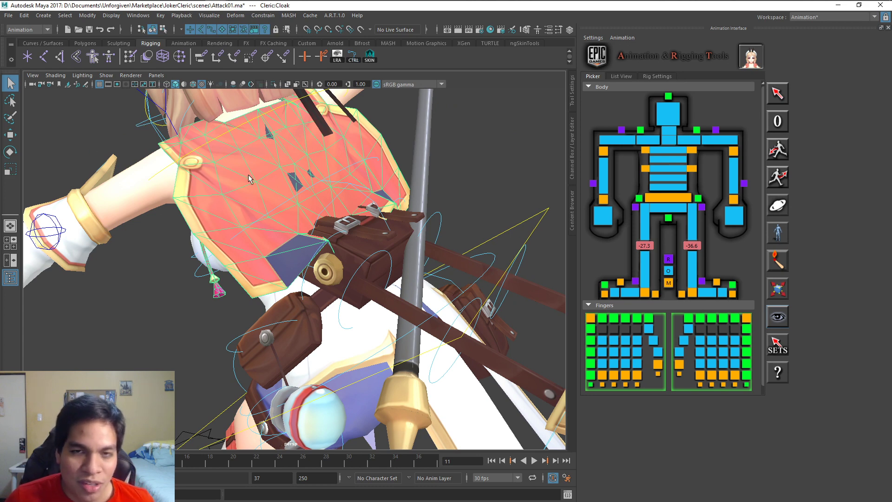
left_click_drag(300, 231, 236, 209, "alt")
scroll(294, 206, "down", 2)
scroll(328, 243, "up", 2)
scroll(321, 241, "down", 1)
scroll(301, 215, "down", 1)
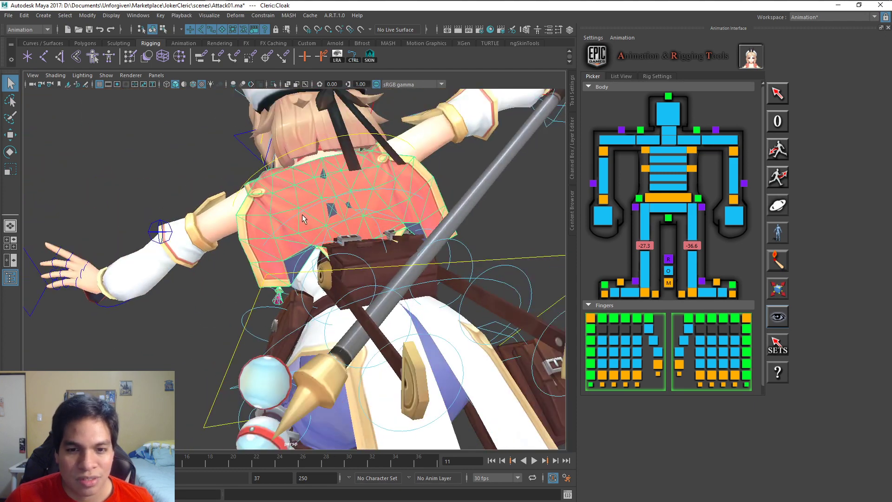
left_click_drag(303, 207, 348, 219, "alt")
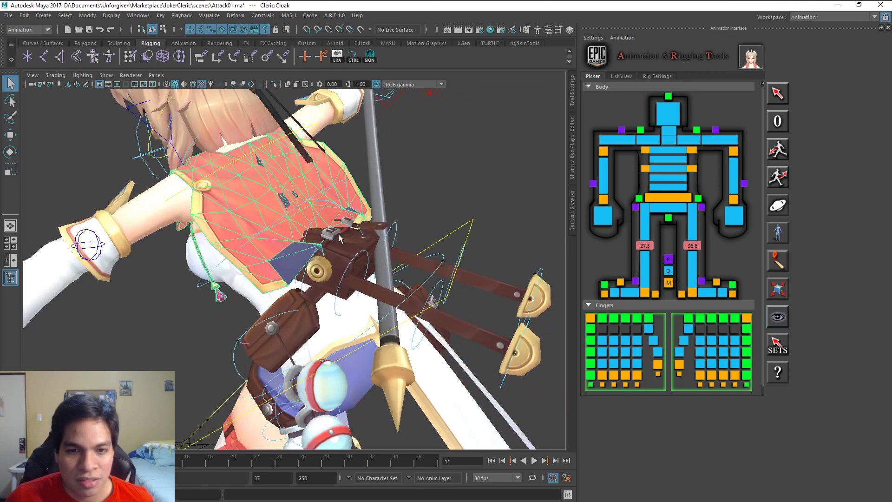
scroll(345, 226, "down", 2)
scroll(344, 226, "up", 1)
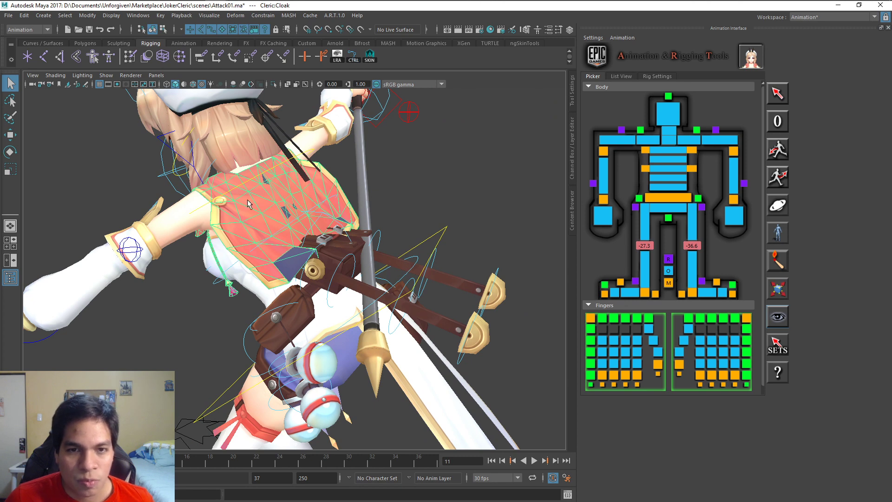
Step: Select the body mesh and the hair mesh in turn to inspect them around the cloak's shoulder area
left_click(206, 189)
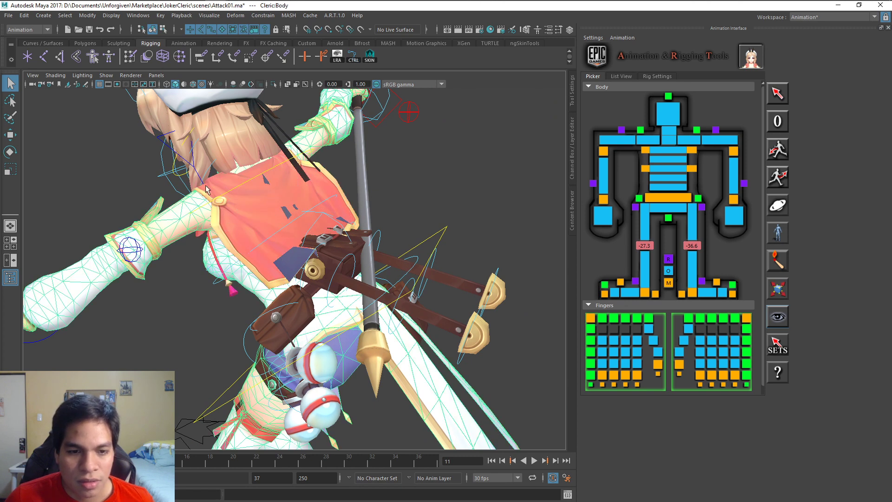
left_click(216, 152)
scroll(254, 181, "down", 2)
scroll(255, 182, "up", 1)
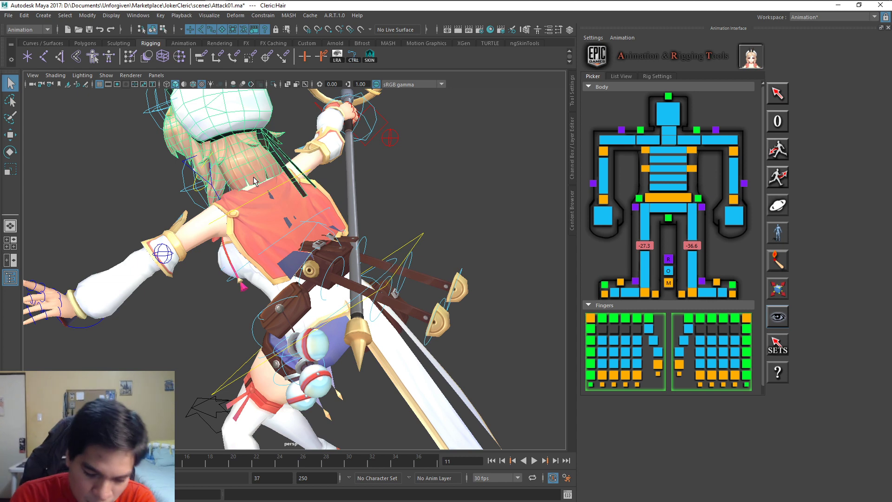
Step: Return the attack animation to frame 1 and examine the whole character from the front
scroll(253, 181, "down", 5)
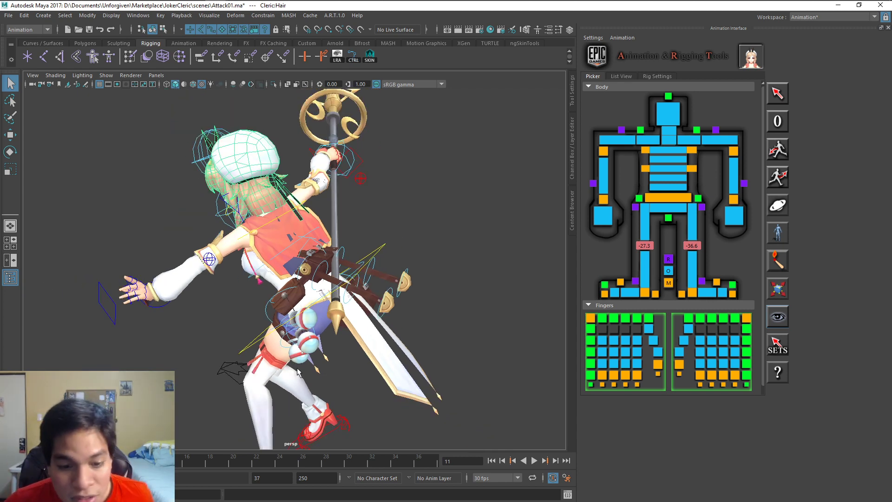
key("alt+v")
key("alt+v")
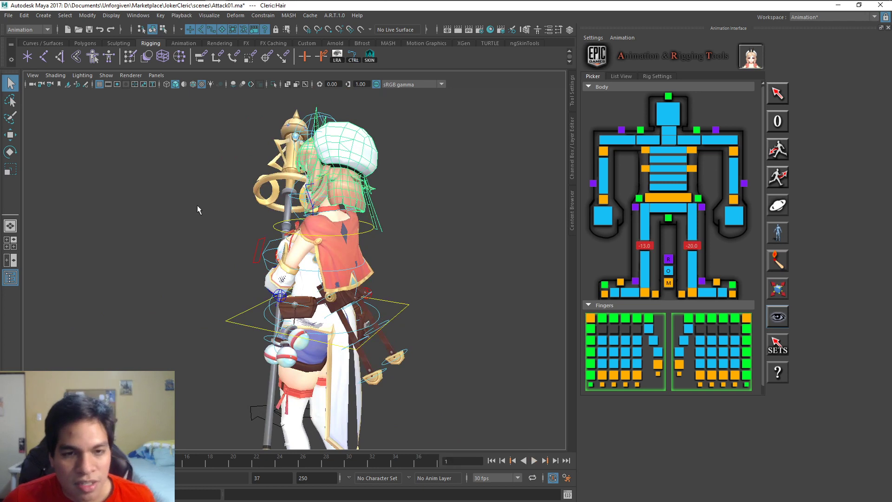
scroll(197, 205, "down", 2)
scroll(206, 195, "up", 3)
left_click_drag(151, 251, 296, 255, "alt")
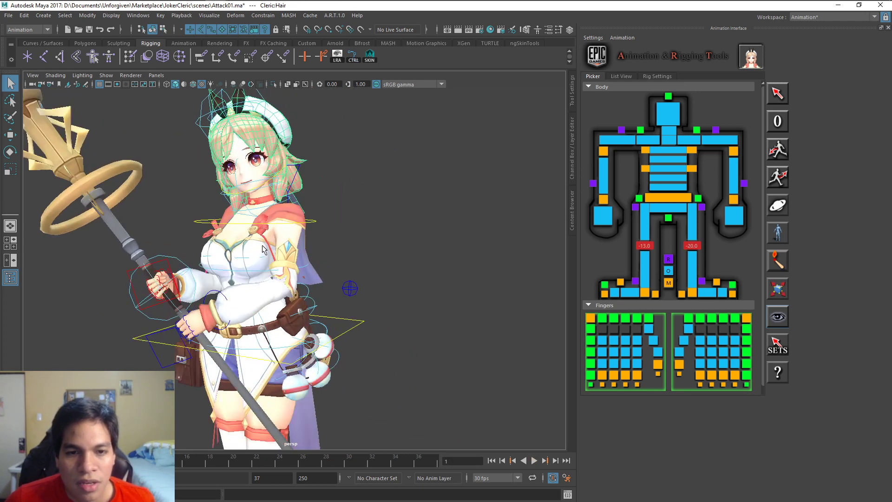
scroll(296, 255, "down", 3)
middle_click_drag(333, 230, 390, 189, "alt")
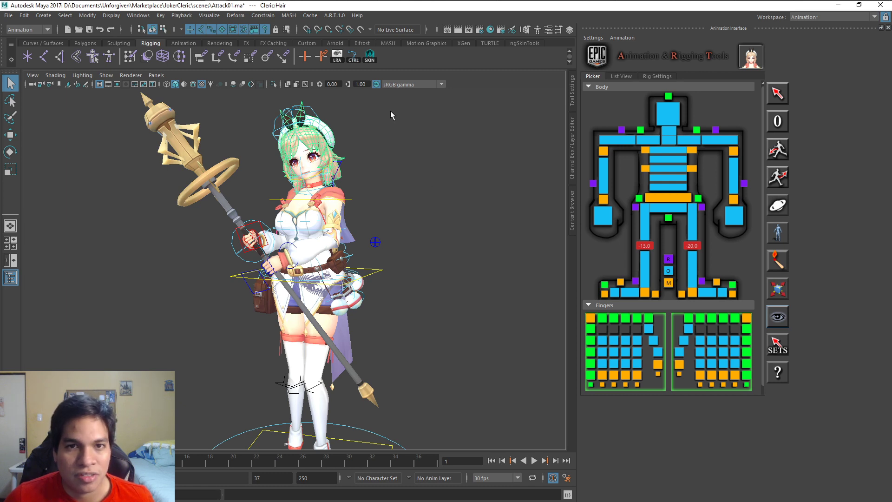
key("w")
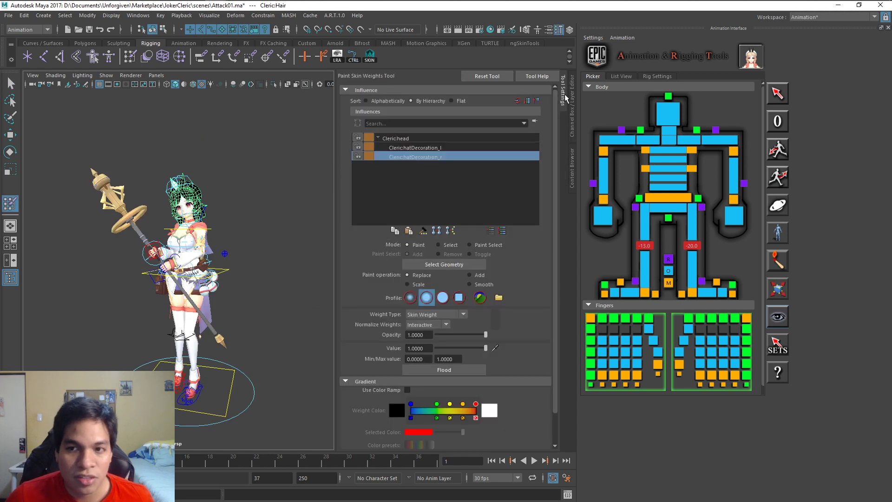
left_click(564, 93)
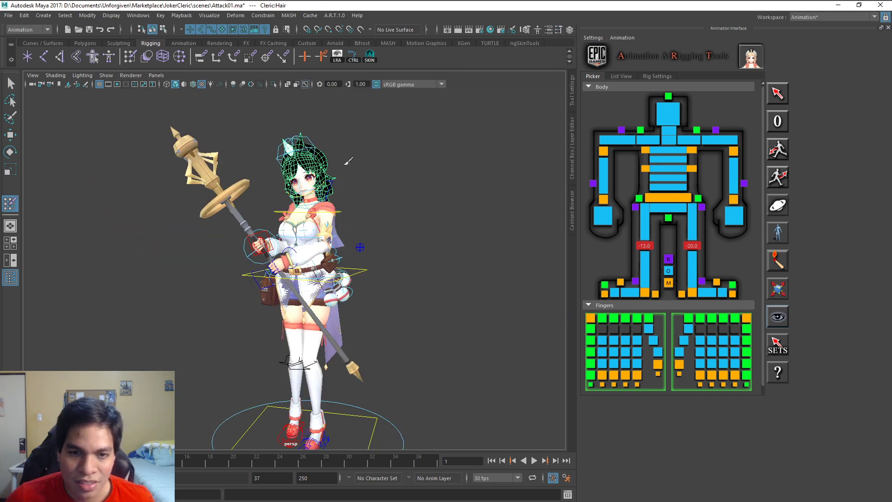
scroll(348, 161, "up", 2)
left_click(11, 83)
scroll(389, 163, "down", 2)
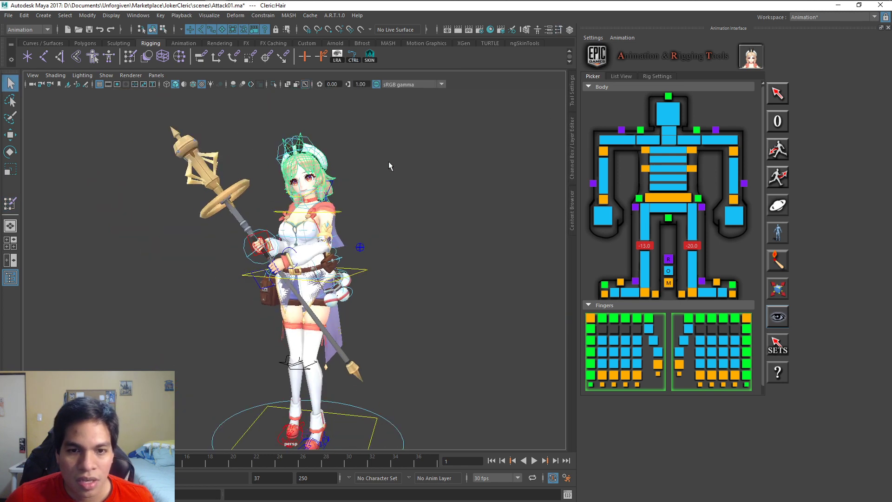
Step: Clear the hair selection and start a new empty scene without saving the changes to Attack01.ma
left_click(428, 170)
scroll(420, 162, "up", 1)
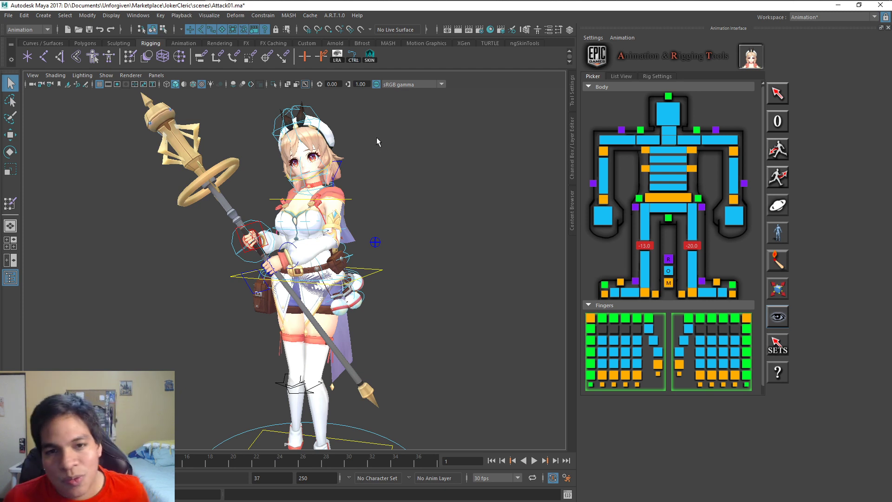
scroll(376, 162, "down", 5)
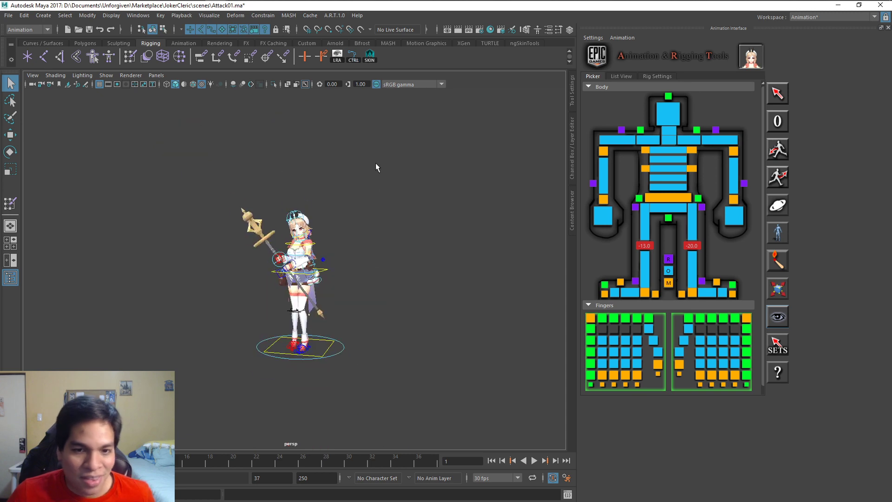
scroll(376, 163, "up", 5)
scroll(180, 140, "down", 1)
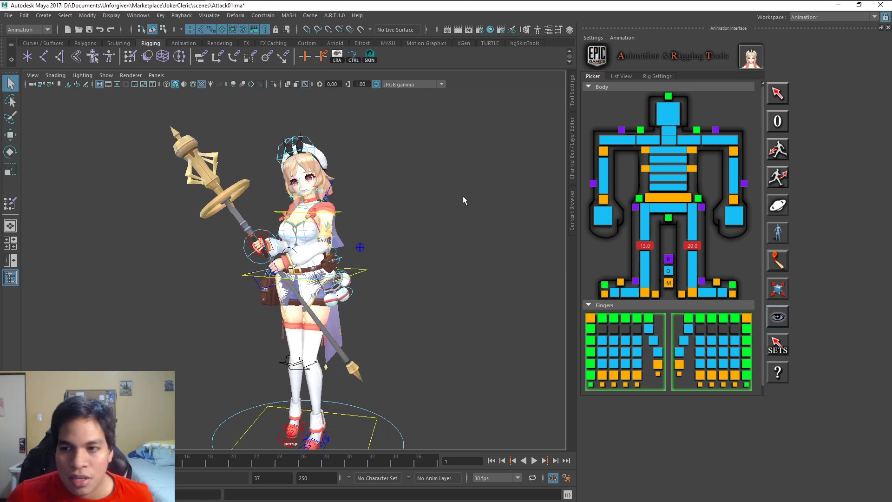
left_click_drag(455, 239, 395, 234, "alt")
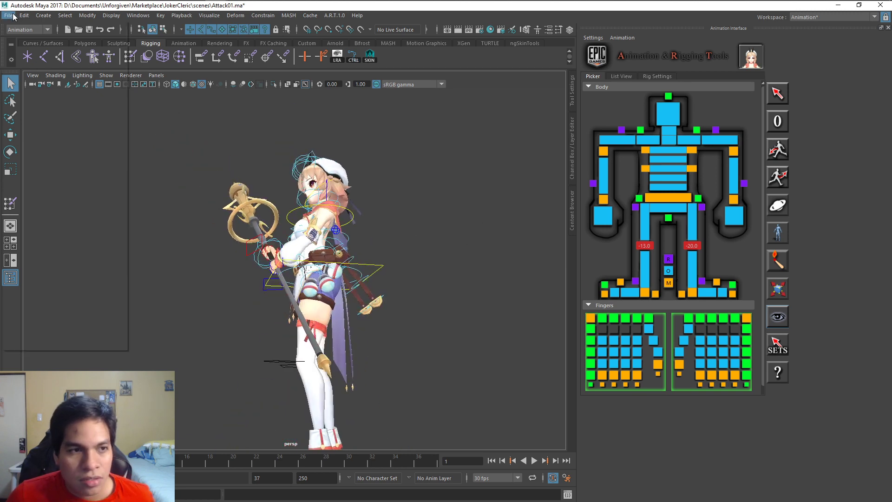
left_click(24, 16)
left_click(26, 32)
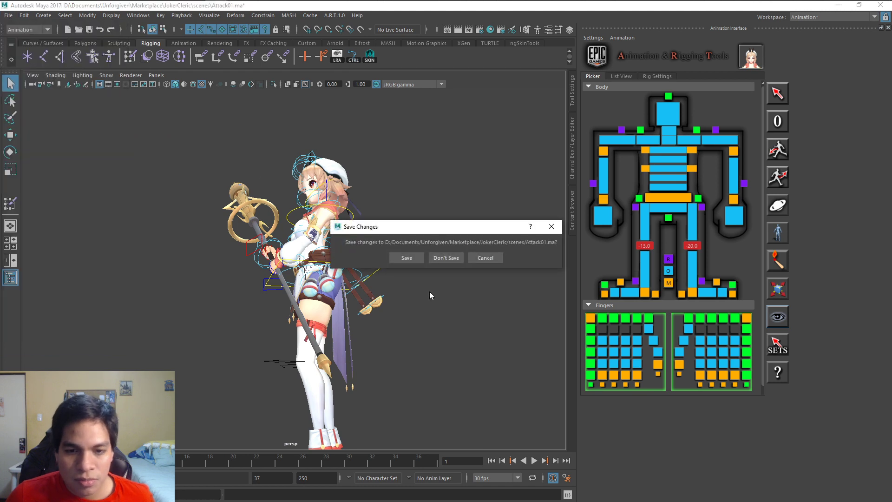
left_click(446, 258)
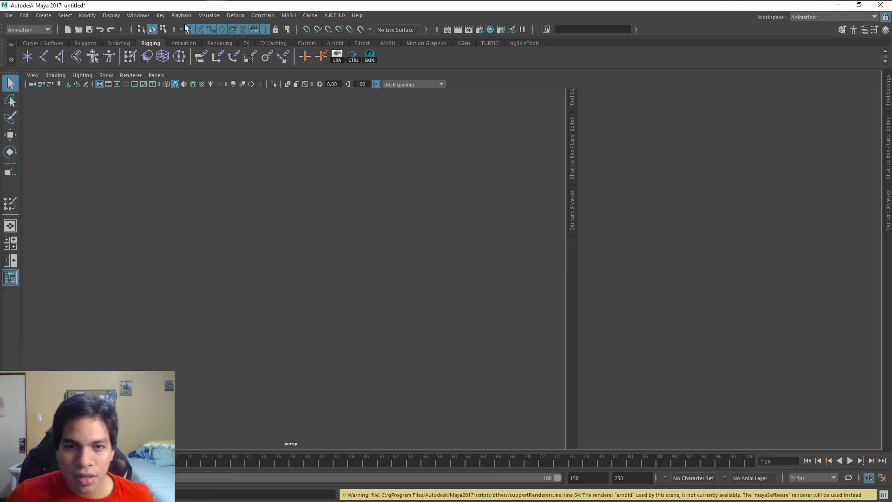
Step: Open the export file of the existing Cleric character from the Marketplace project for editing with A.R.T
left_click(331, 15)
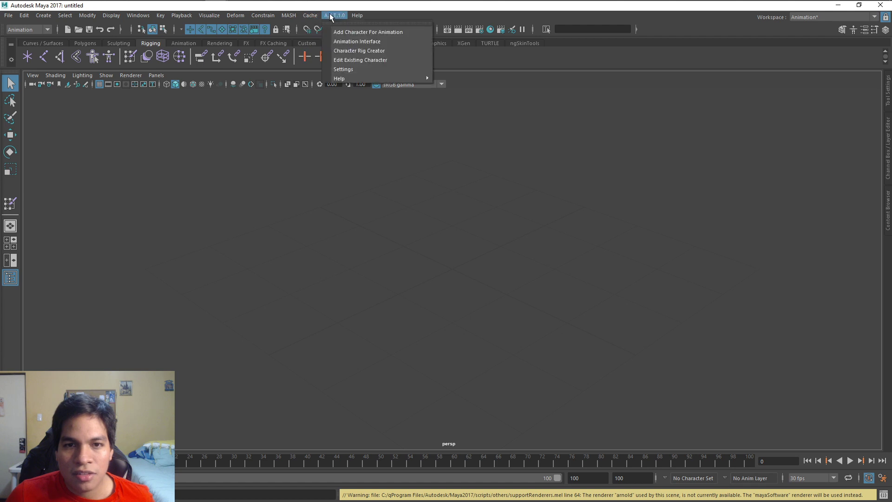
left_click(351, 62)
left_click(529, 159)
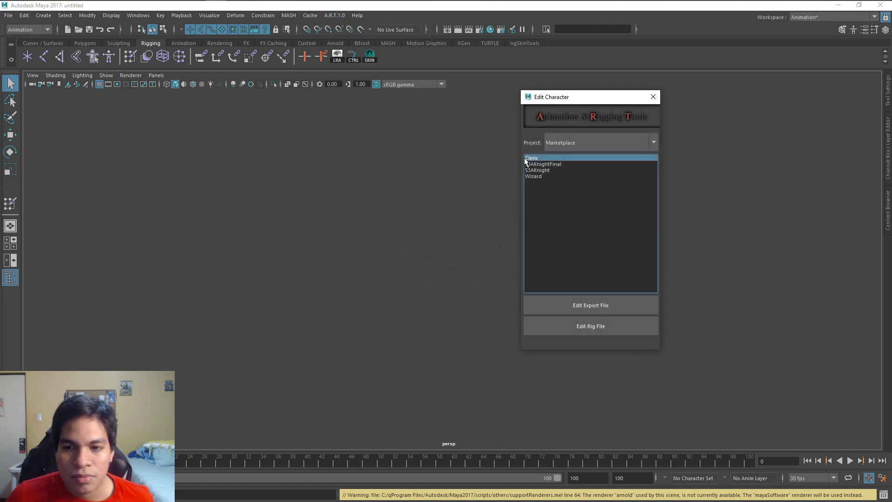
left_click(589, 306)
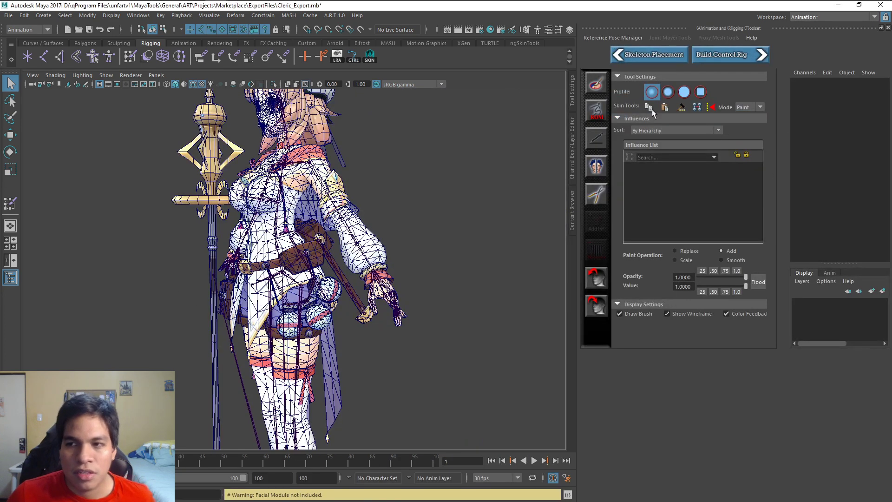
Step: Examine the character in the export scene from the front and side, and select the body mesh
scroll(431, 184, "down", 4)
scroll(430, 184, "up", 2)
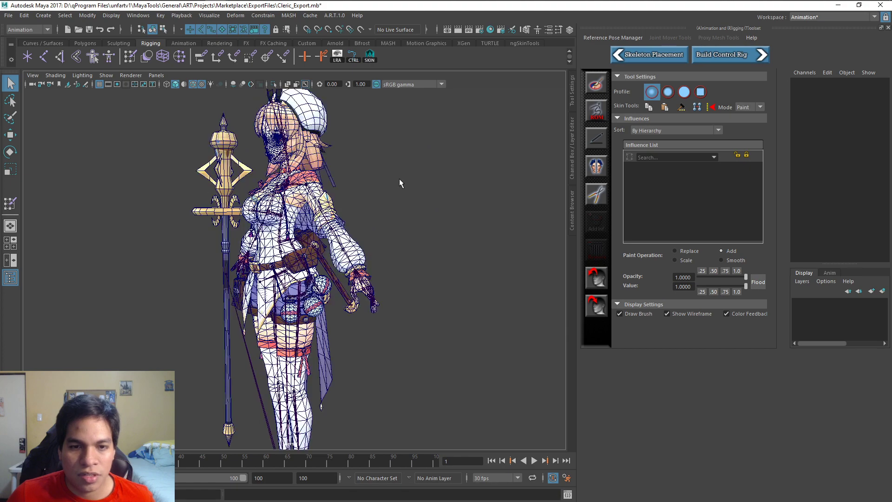
mouse_move(400, 178)
left_mouse_down("alt")
mouse_move(479, 176)
mouse_move(341, 163)
mouse_move(392, 189)
left_mouse_up("alt")
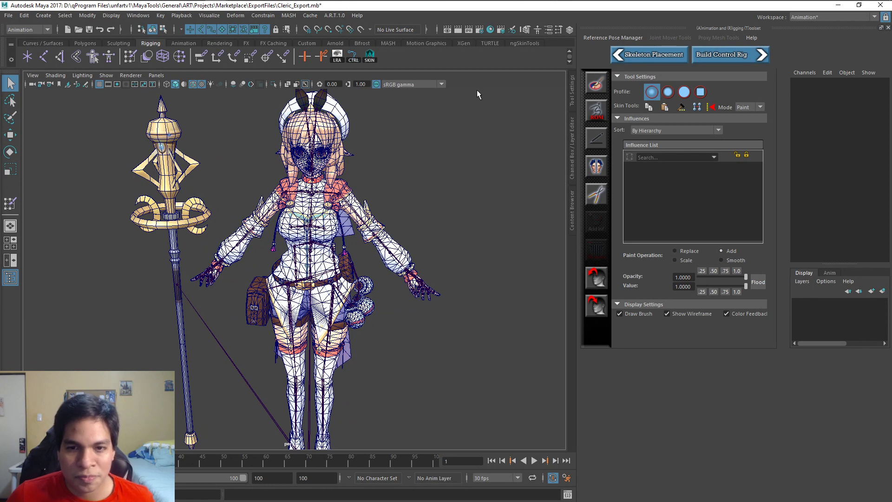
left_click_drag(360, 141, 405, 178, "alt")
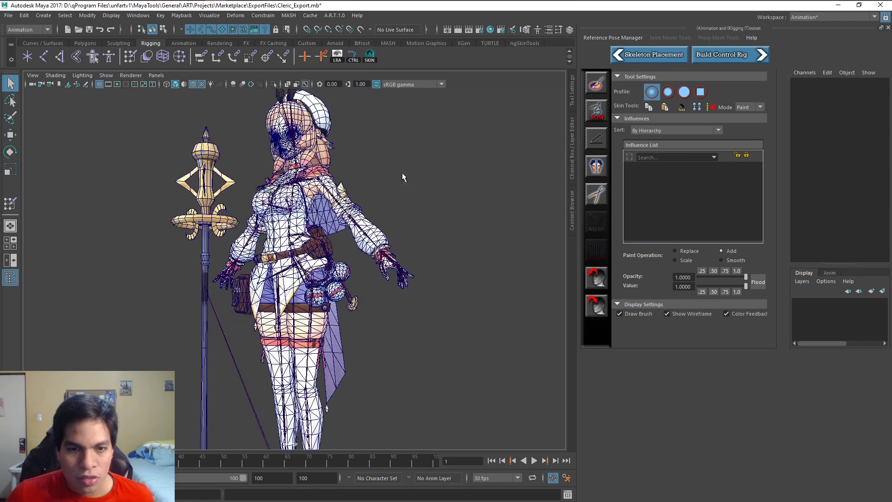
left_click(295, 232)
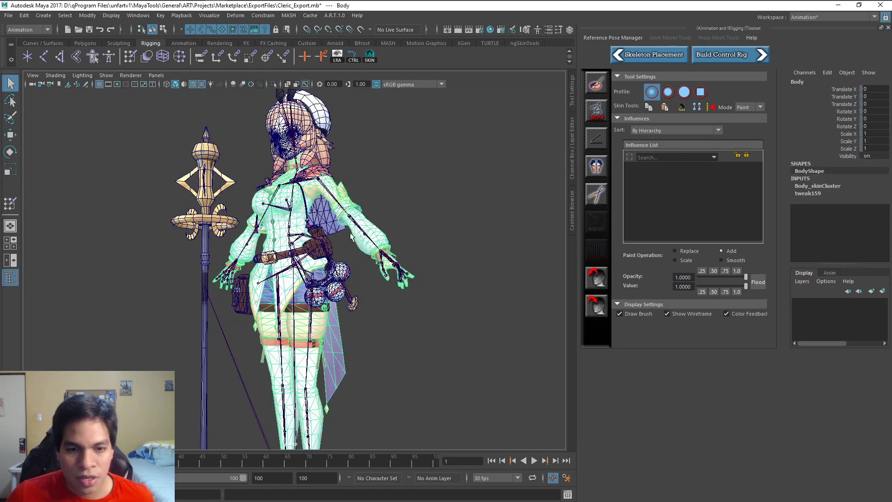
Step: Try rotating the spine_04 joint in the character's chest, and undo the rotation
left_click(292, 229)
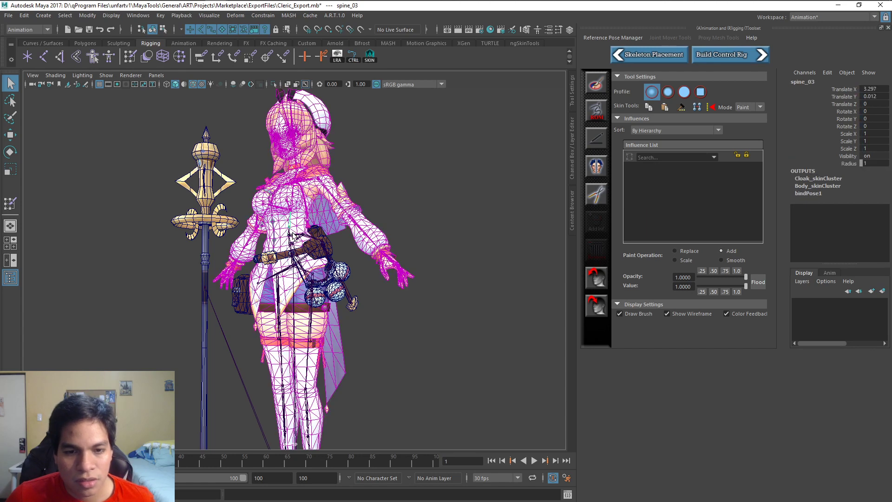
left_click(289, 231)
left_click(291, 207)
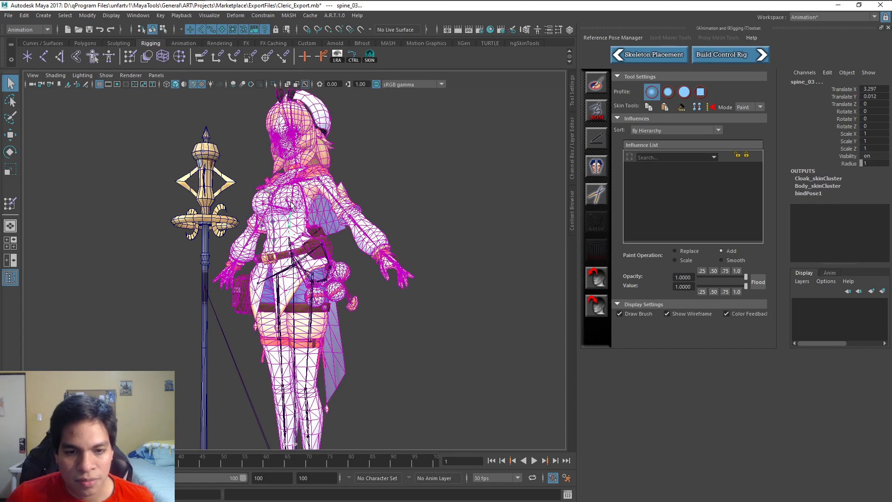
key("w")
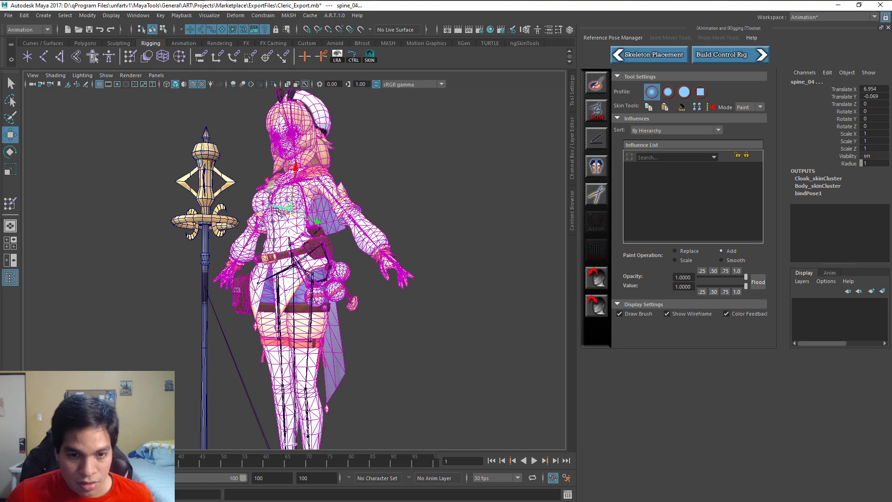
key("e")
left_click_drag(264, 184, 245, 200)
key("ctrl+z")
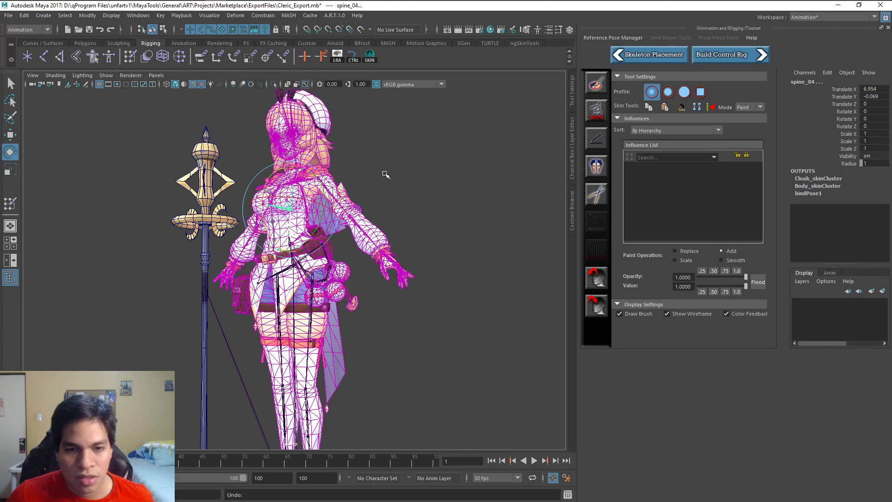
Step: Examine the character's mesh and joints from the side and front, and clear the joint selection
scroll(388, 174, "up", 2)
left_click_drag(438, 170, 396, 176, "alt")
middle_click_drag(396, 176, 415, 214, "alt")
scroll(407, 214, "down", 3)
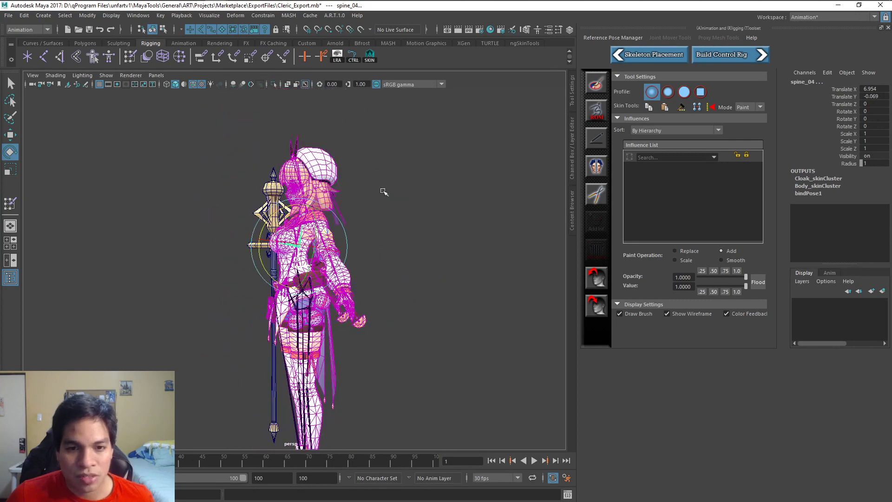
mouse_move(384, 192)
left_mouse_down("alt")
mouse_move(415, 198)
mouse_move(401, 197)
left_mouse_up("alt")
left_click(138, 175)
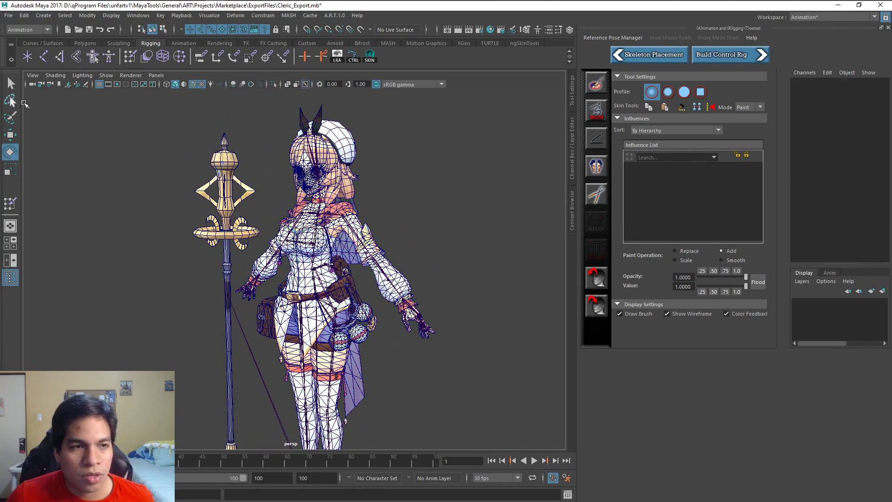
Step: Begin importing a file into the export scene and filter the D:\Downloads listing to OBJ files
left_click(9, 15)
mouse_move(43, 168)
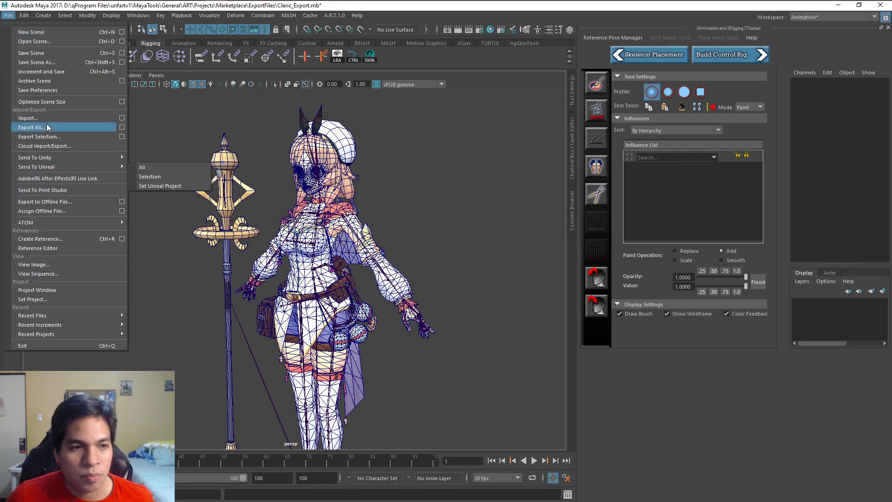
left_click(105, 117)
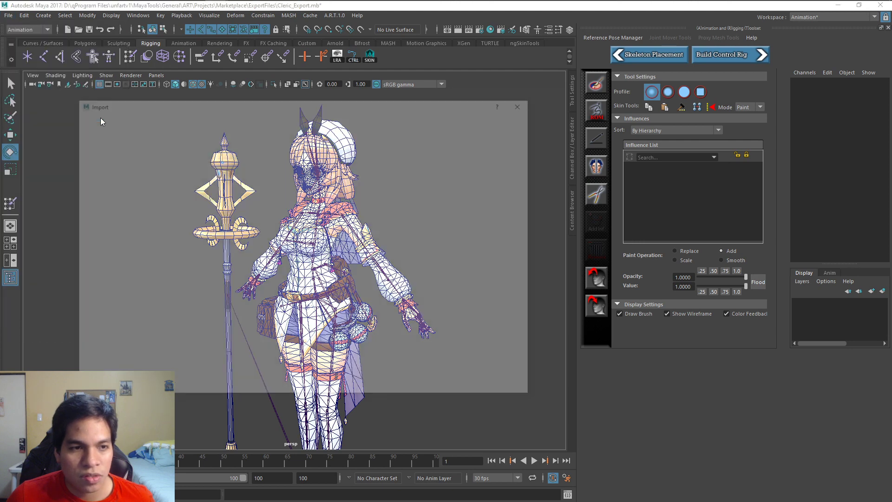
left_click(190, 168)
key("c")
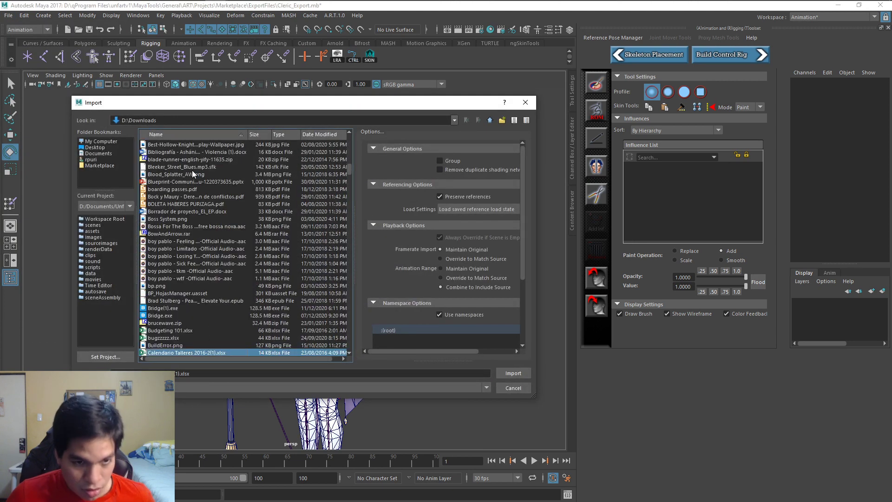
left_click(403, 388)
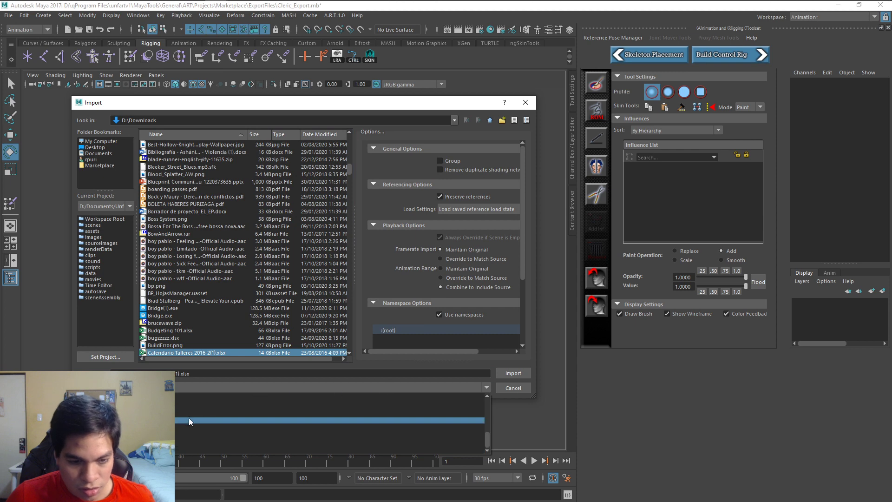
scroll(329, 423, "up", 2)
scroll(329, 423, "down", 2)
scroll(329, 423, "up", 3)
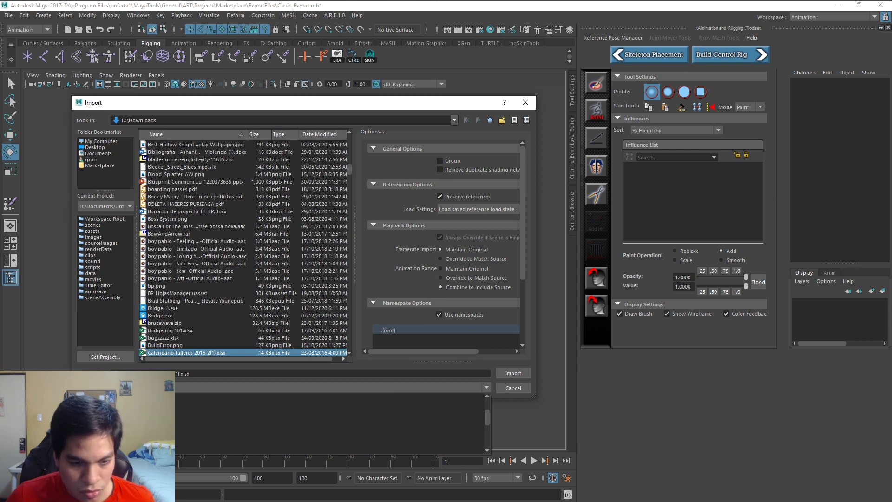
left_click(329, 420)
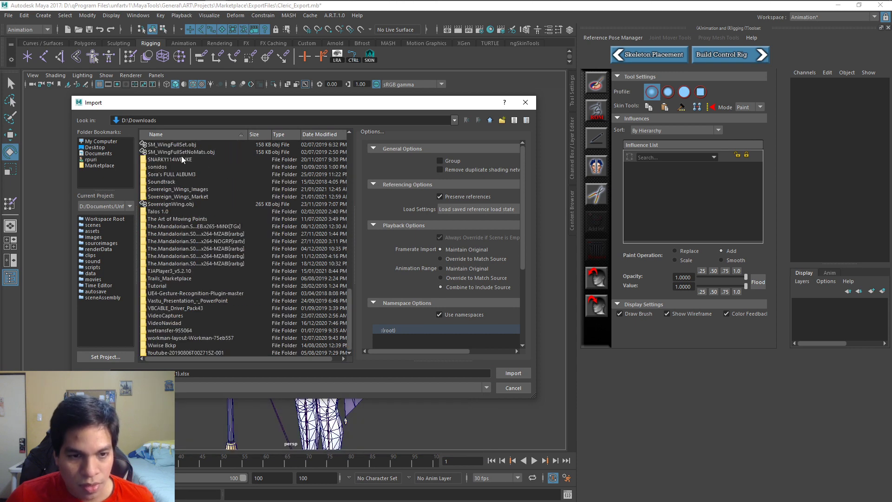
Step: Import the cleric OBJ file listed directly after clericv4.obj in the Downloads folder
left_click(177, 206)
scroll(192, 223, "up", 20)
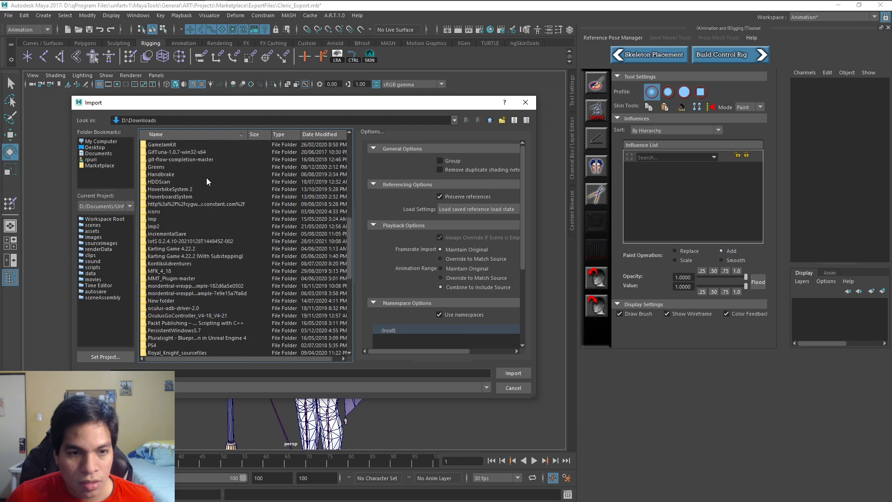
left_click(199, 220)
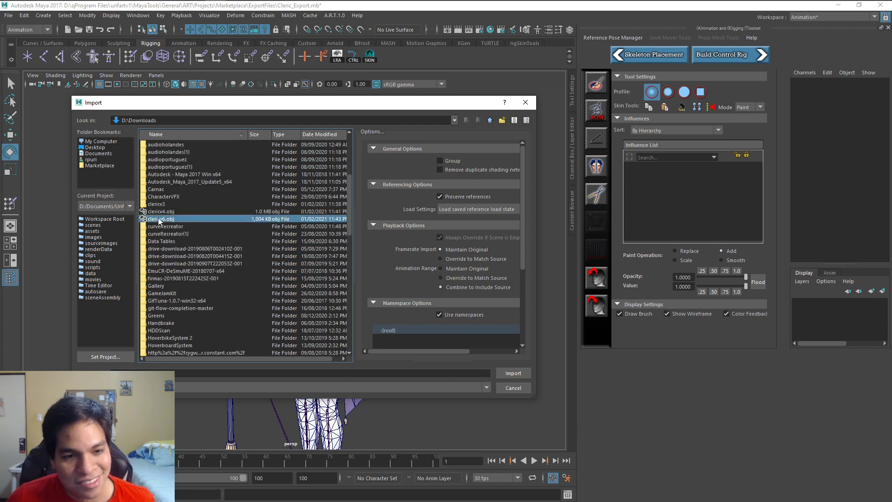
double_click(159, 221)
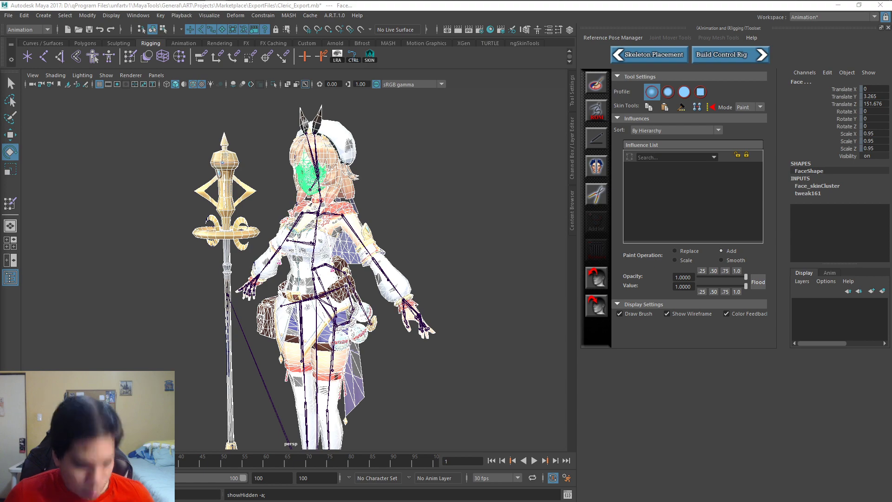
Step: Hide the textured character meshes and examine the imported grey model around its torso
key("ctrl+h")
right_click_drag(359, 204, 413, 197, "alt")
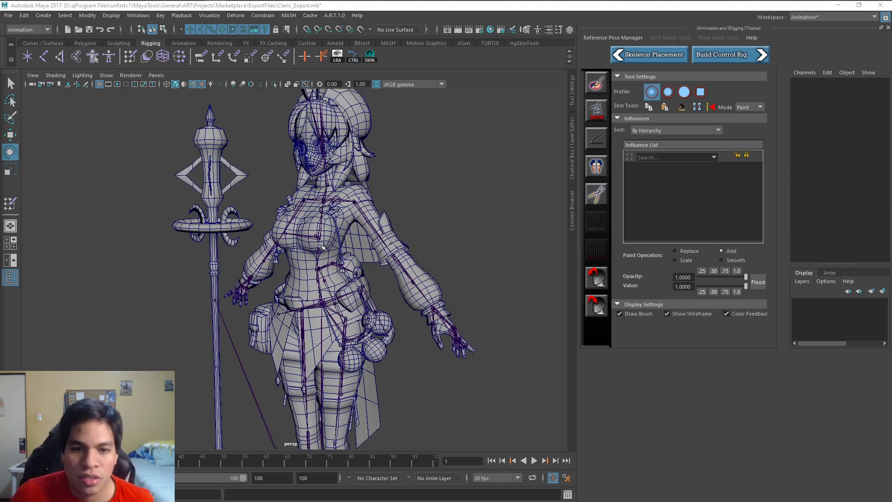
left_click_drag(321, 245, 314, 284, "alt")
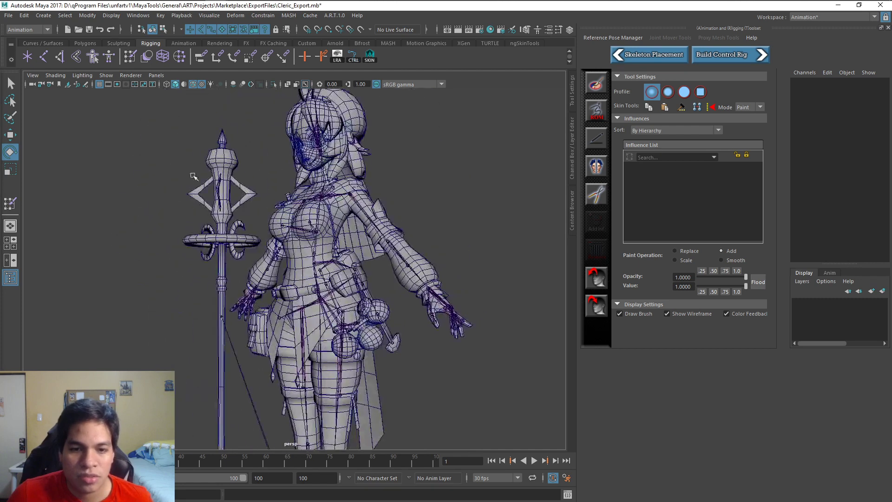
Step: Try rotating the pelvis and lower spine joints together on the character, and undo the rotation
left_click(314, 284)
key("q")
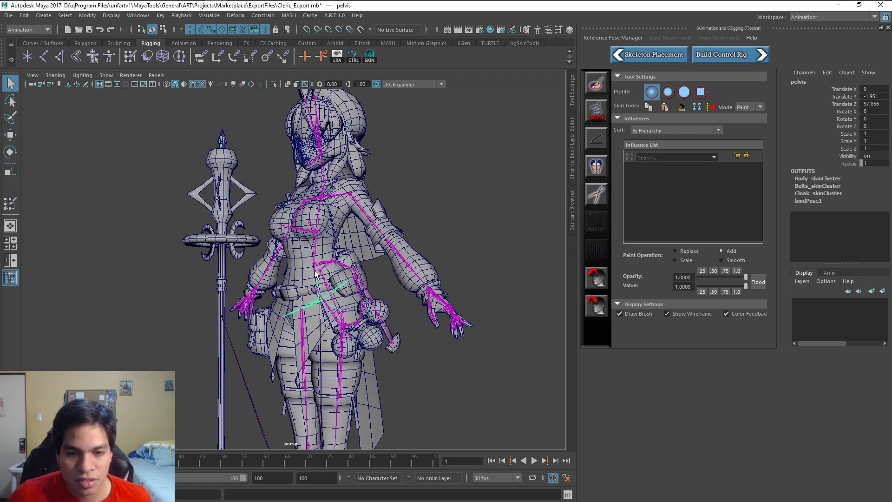
left_click(315, 271, "shift")
left_click(315, 262, "shift")
left_click(316, 251, "shift")
key("w")
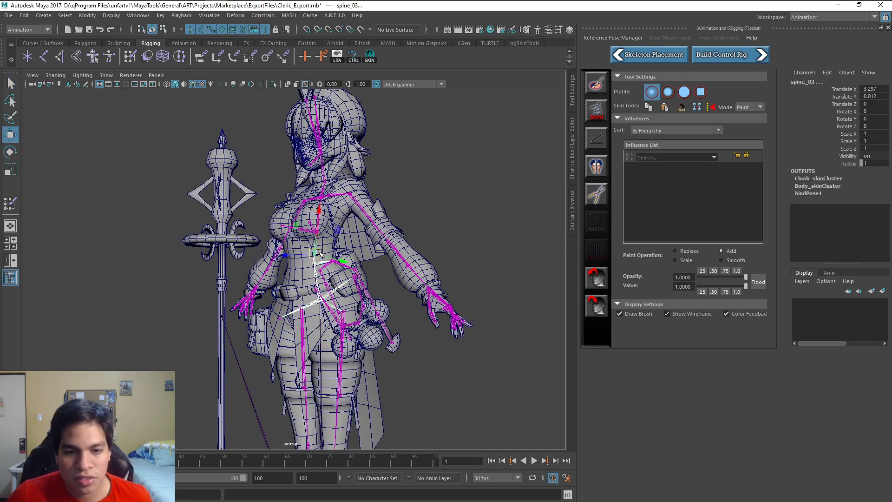
key("e")
mouse_move(300, 230)
left_mouse_down()
mouse_move(309, 260)
mouse_move(294, 229)
left_mouse_up()
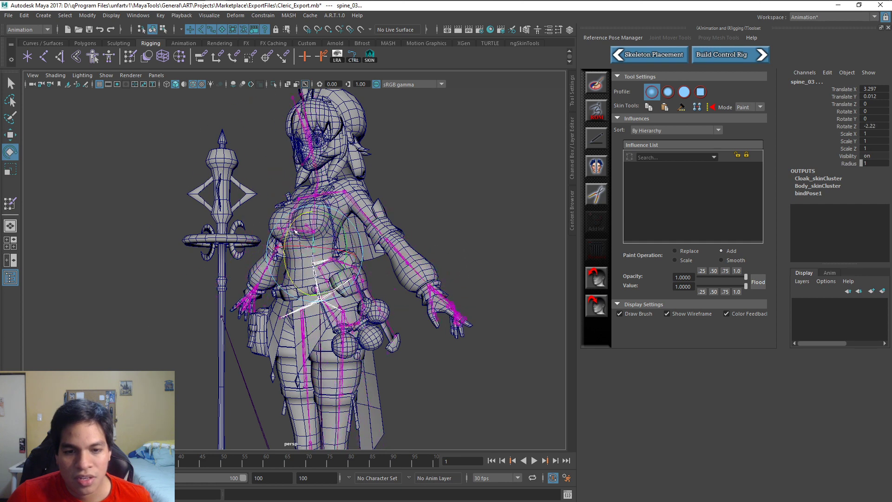
key("ctrl+z")
key("ctrl+z")
key("ctrl+z")
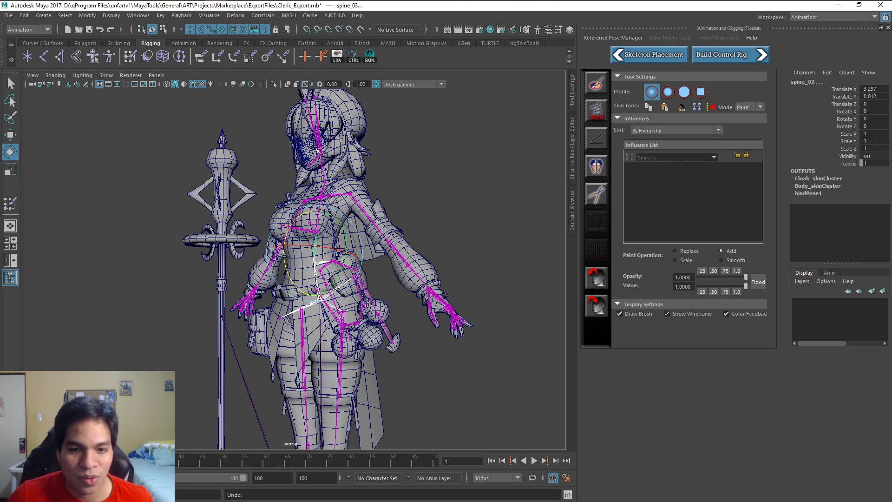
Step: Show the hidden Belts and other character meshes again, and clear the selection
left_click(164, 129)
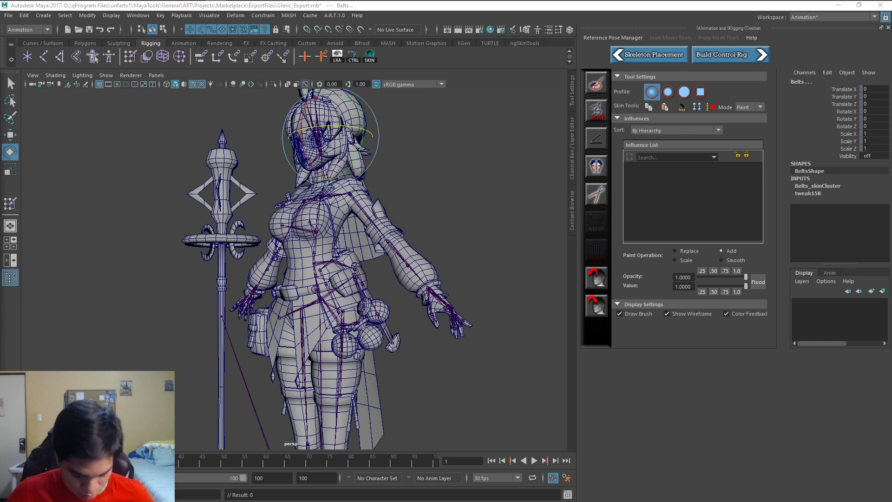
key("shift+h")
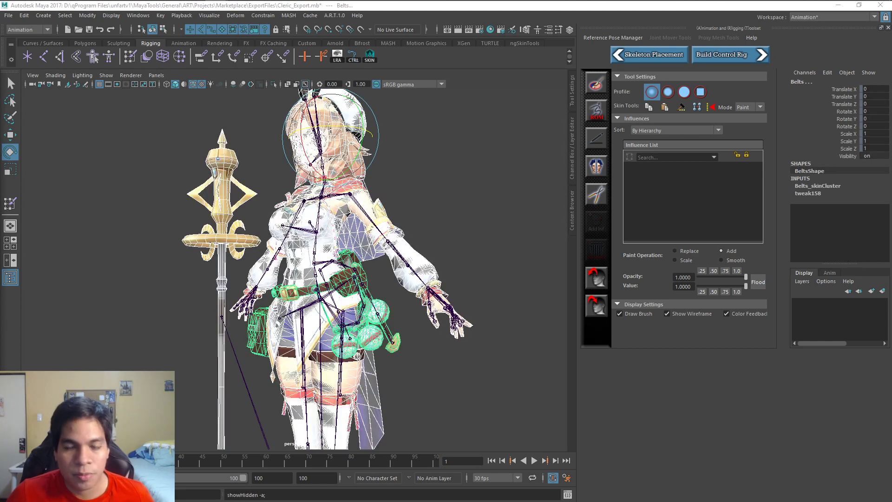
left_click(438, 137)
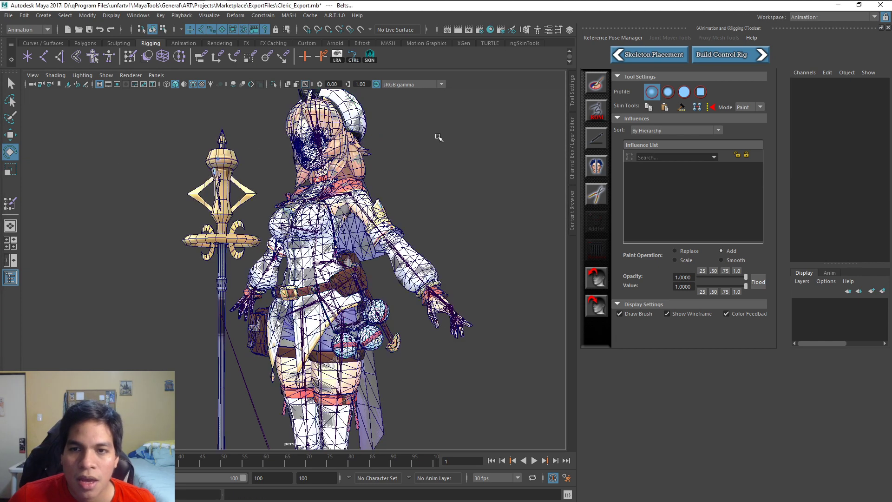
Step: Open the Skinning Tools window and place it clear of the character
left_click(370, 55)
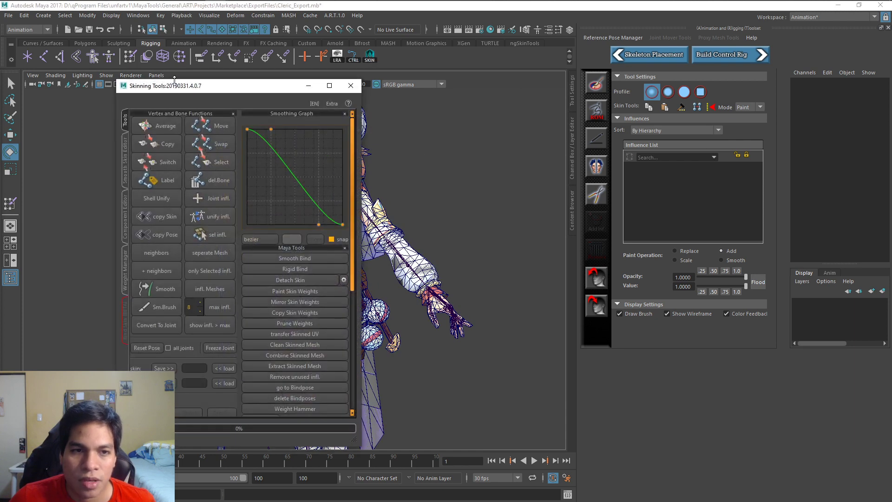
left_click_drag(201, 82, 612, 55)
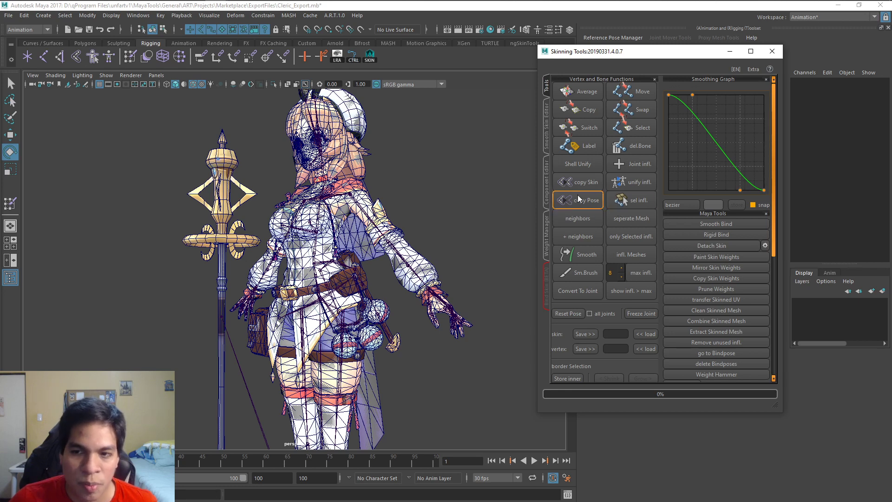
scroll(432, 182, "up", 2)
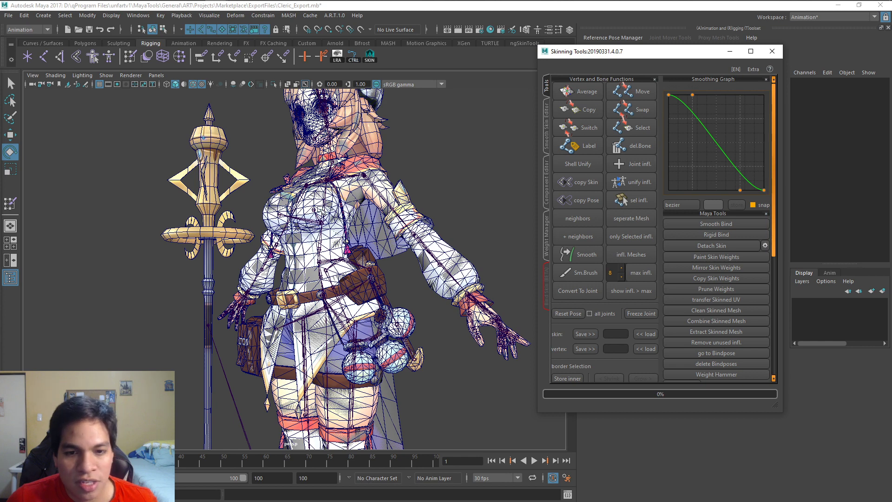
Step: Select the character's Body mesh and bring up the Outliner beside the model
left_click(314, 210)
key("q")
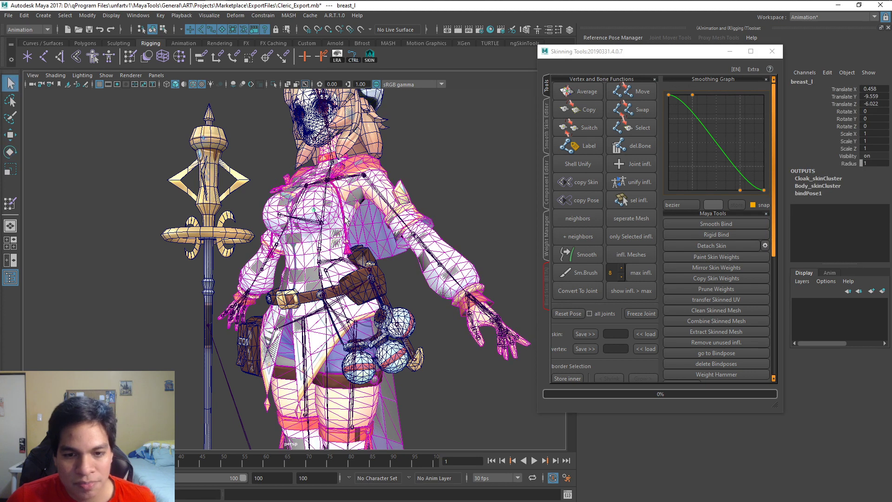
left_click(322, 231)
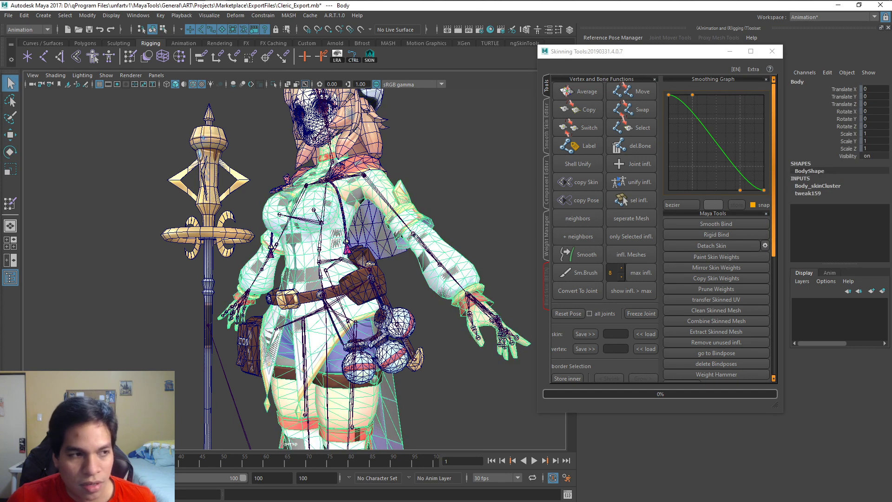
left_click_drag(0, 74, 85, 74)
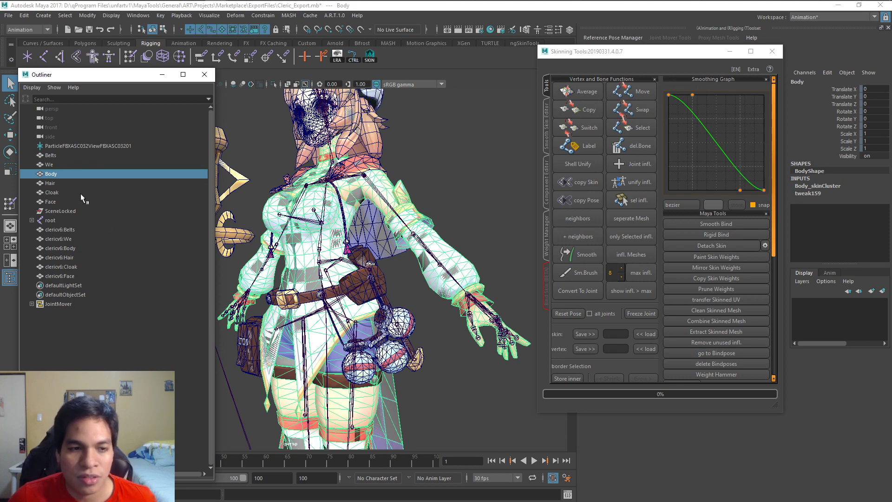
Step: Copy the skinning from the original Belts mesh to the imported clericv6:Belts mesh
left_click(60, 155)
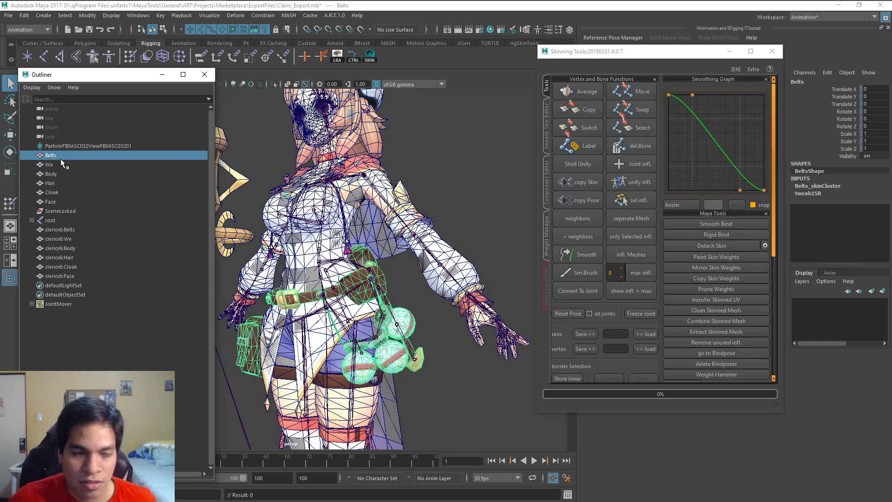
left_click(60, 229, "ctrl")
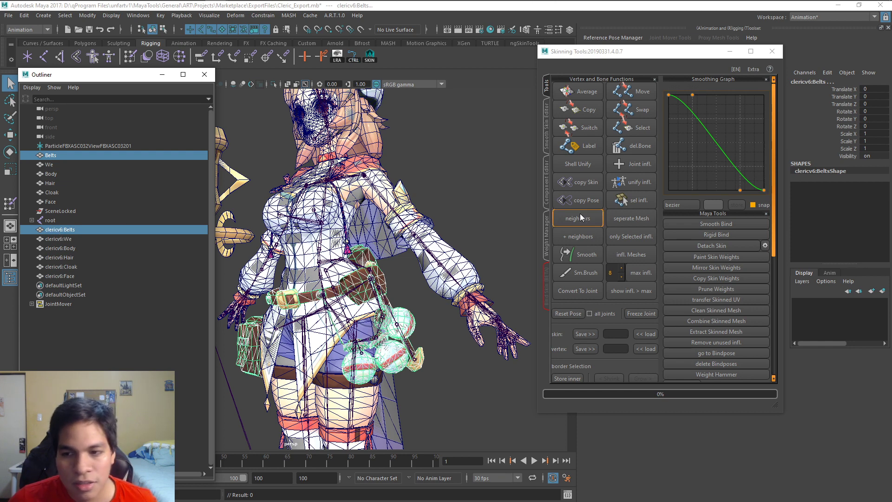
left_click(570, 203)
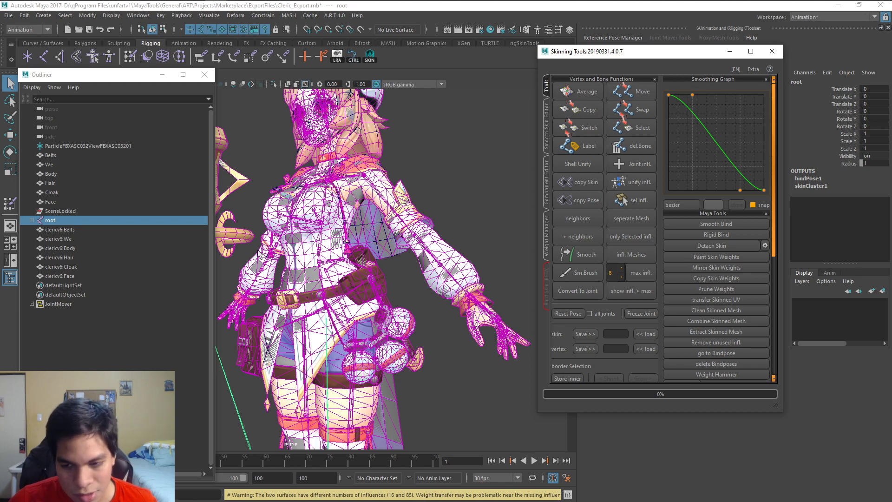
Step: Try labelling the root joint hierarchy using the default side patterns L_* and R_*
scroll(436, 262, "down", 4)
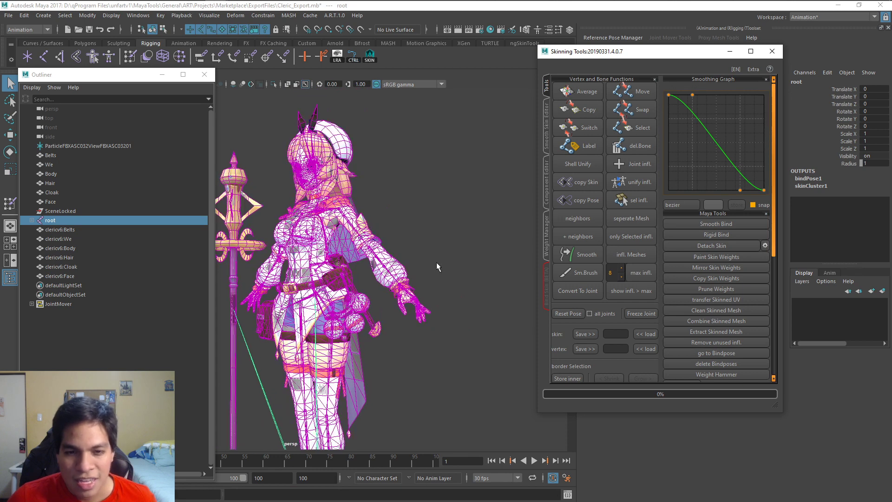
left_click_drag(359, 266, 372, 215, "alt")
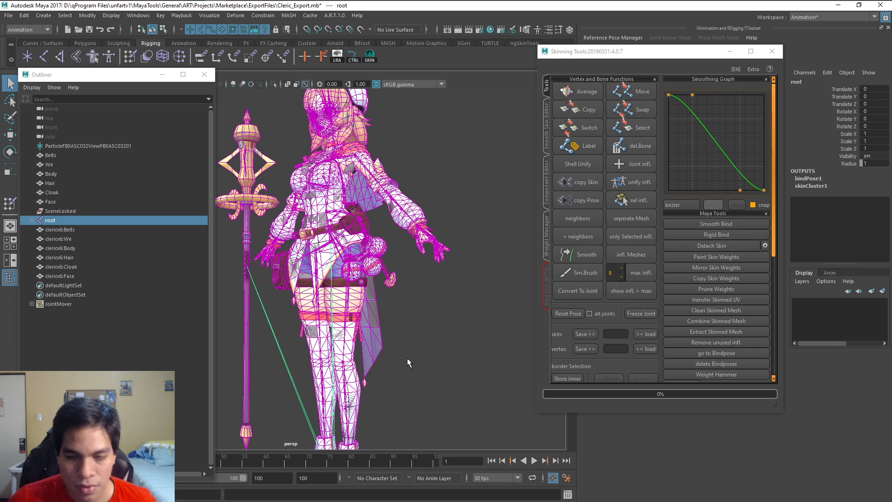
middle_click_drag(416, 324, 417, 271, "alt")
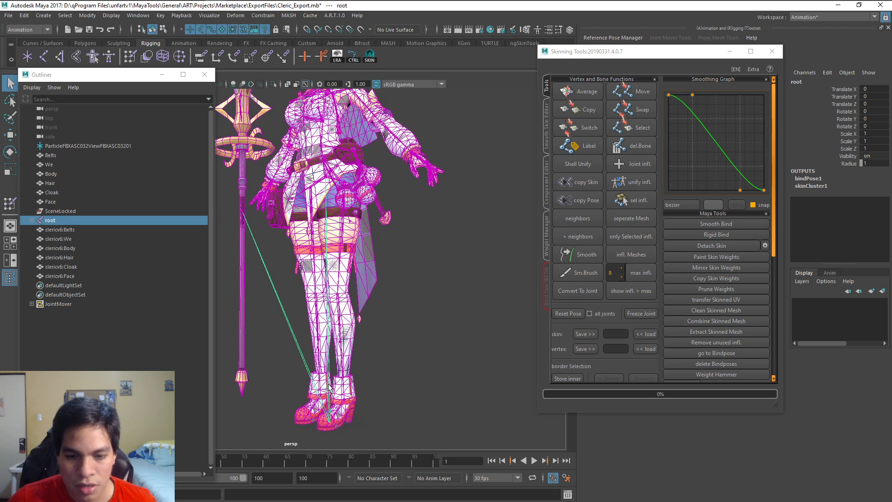
left_click(54, 221)
left_click(376, 240)
left_click(328, 337)
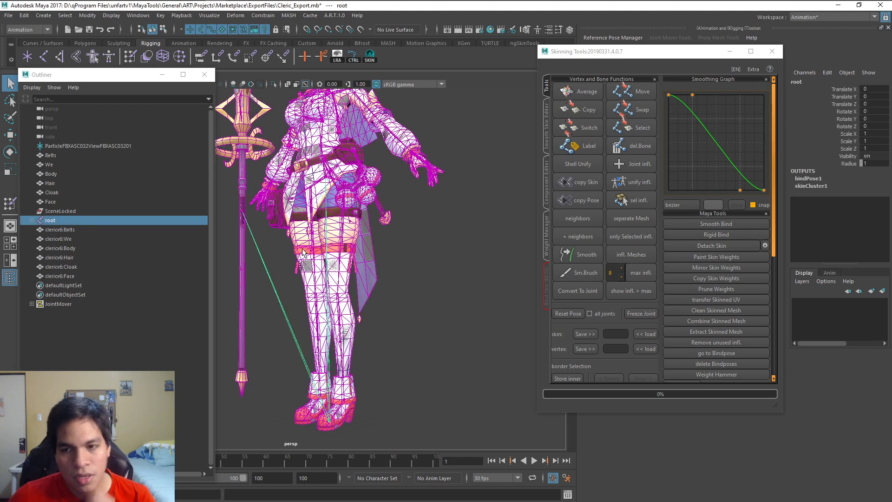
left_click(580, 145)
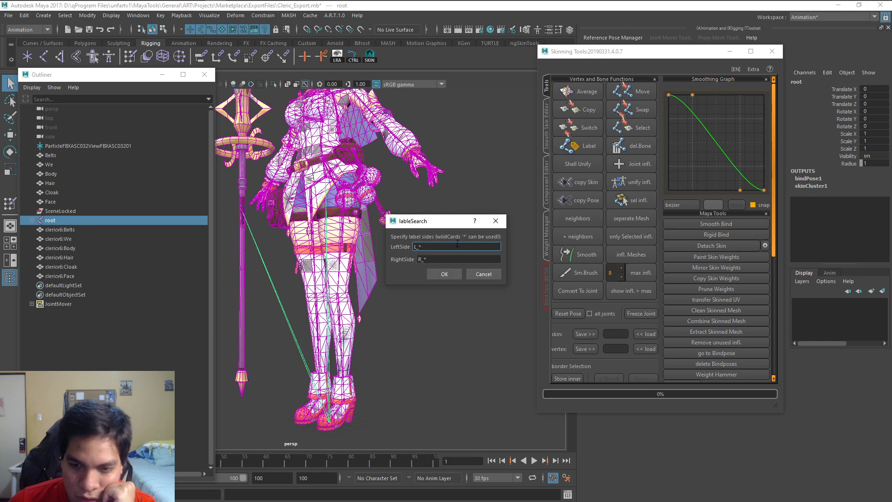
left_click_drag(428, 245, 400, 246)
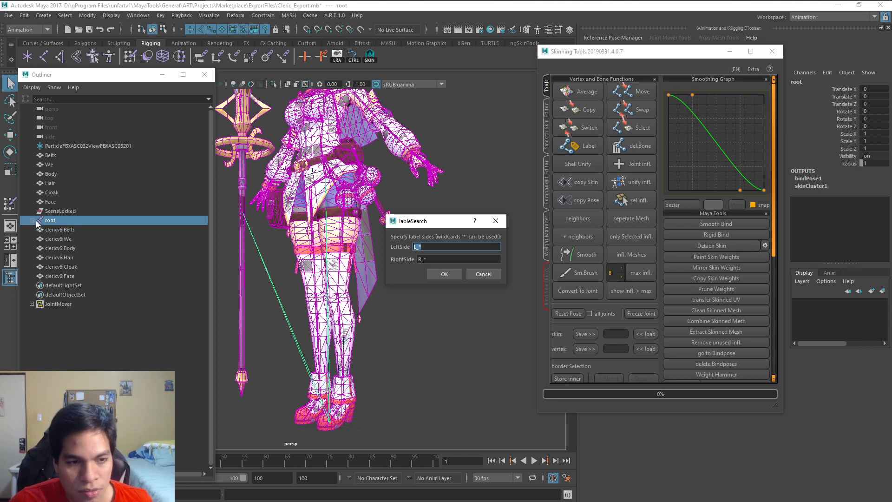
left_click(482, 274)
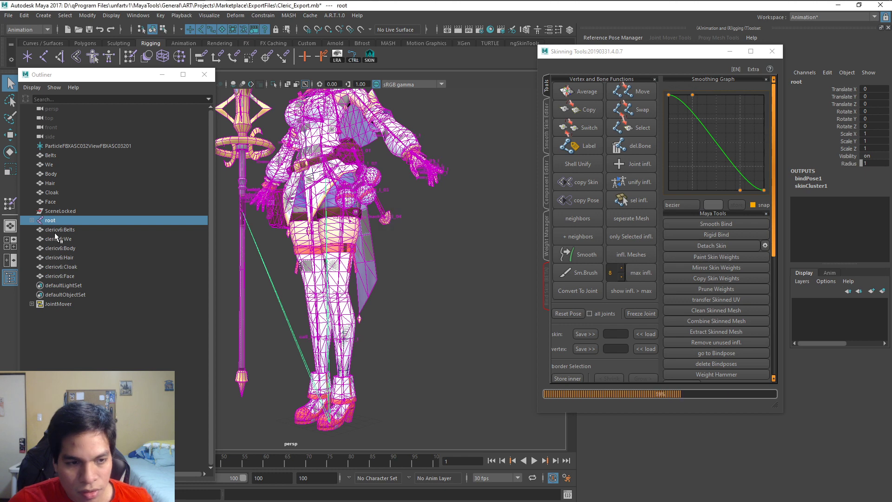
Step: Expand the whole root joint hierarchy and check how the left- and right-side joints are named
left_click(31, 221, "shift")
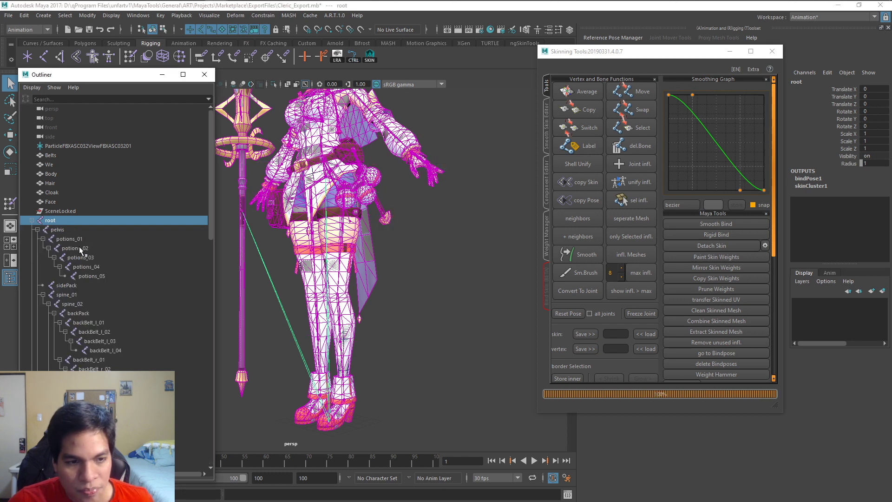
scroll(96, 268, "down", 5)
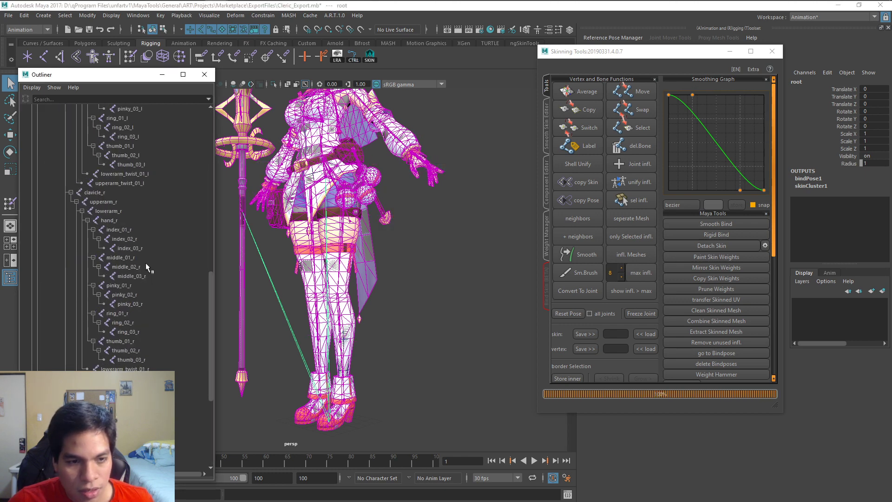
scroll(148, 251, "down", 5)
left_click(142, 229)
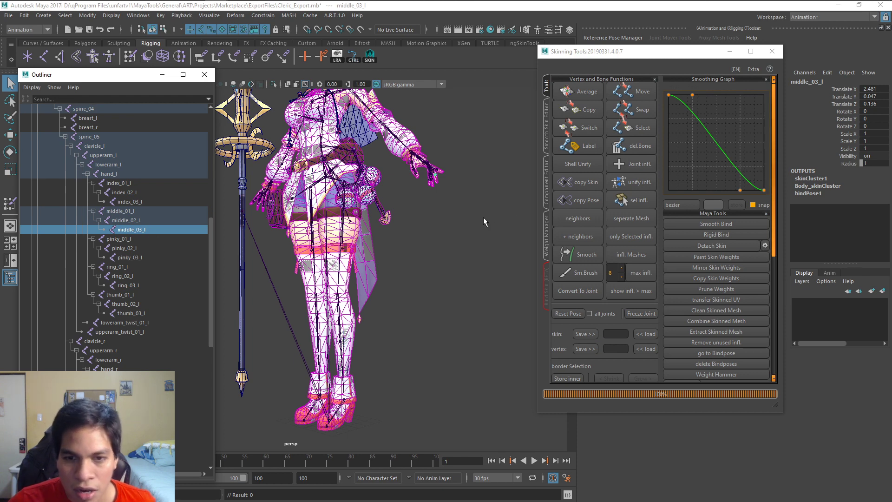
Step: Label the joints from root with the left-side pattern *_l and the right-side pattern *_r
left_click(330, 378)
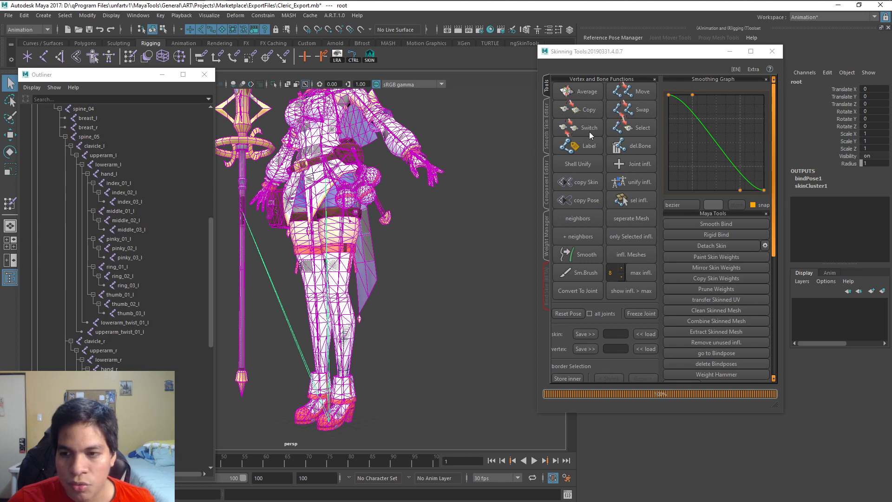
left_click(574, 151)
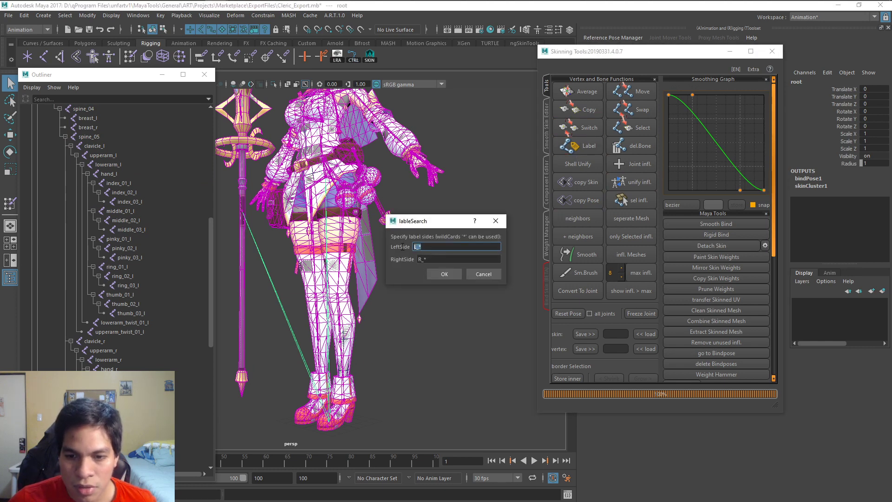
type("*_")
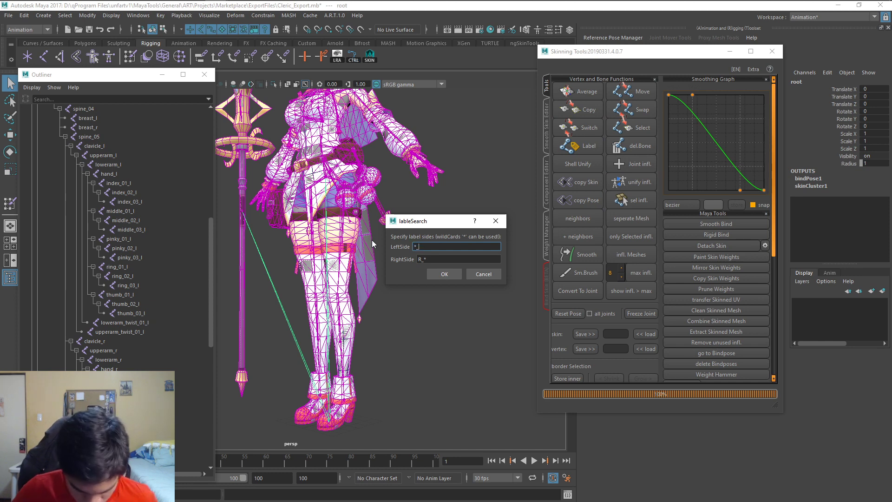
type("l")
left_click_drag(430, 259, 421, 259)
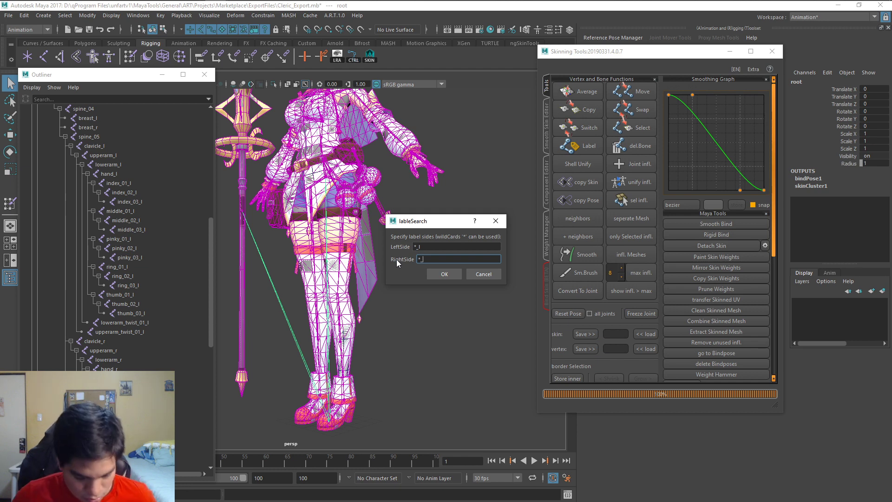
type("r")
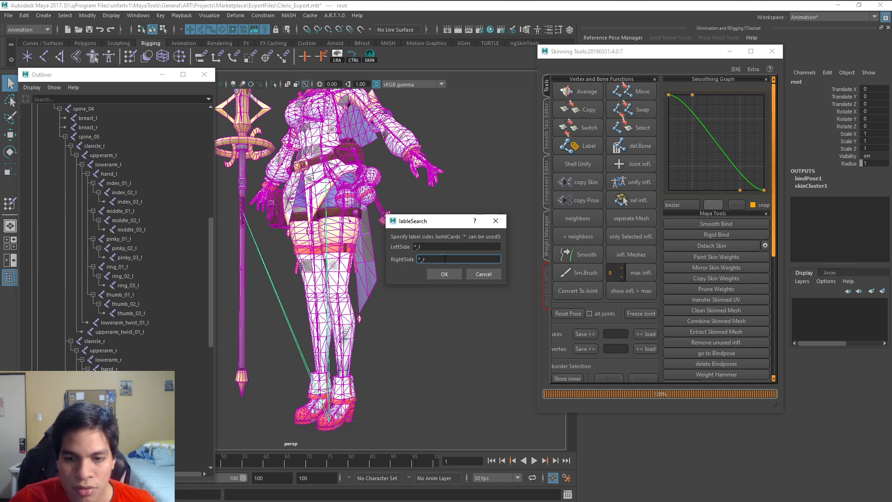
left_click(453, 276)
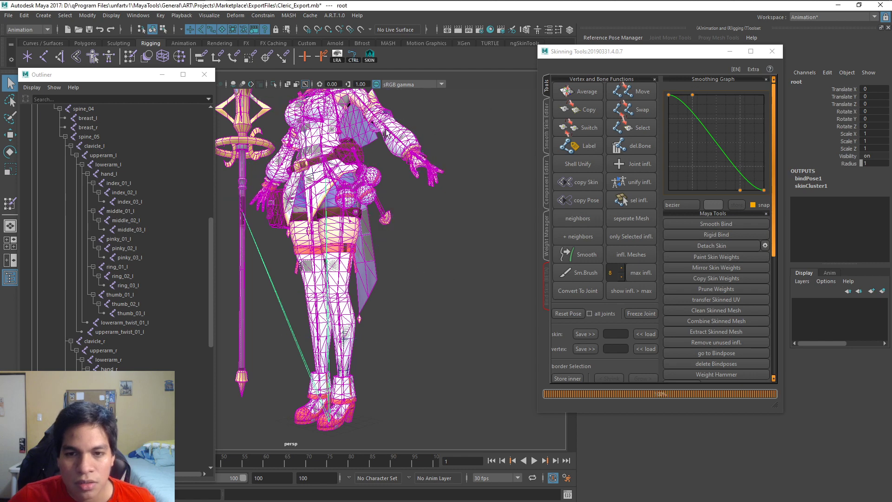
scroll(398, 200, "down", 4)
scroll(398, 200, "up", 3)
middle_click_drag(411, 211, 419, 251, "alt")
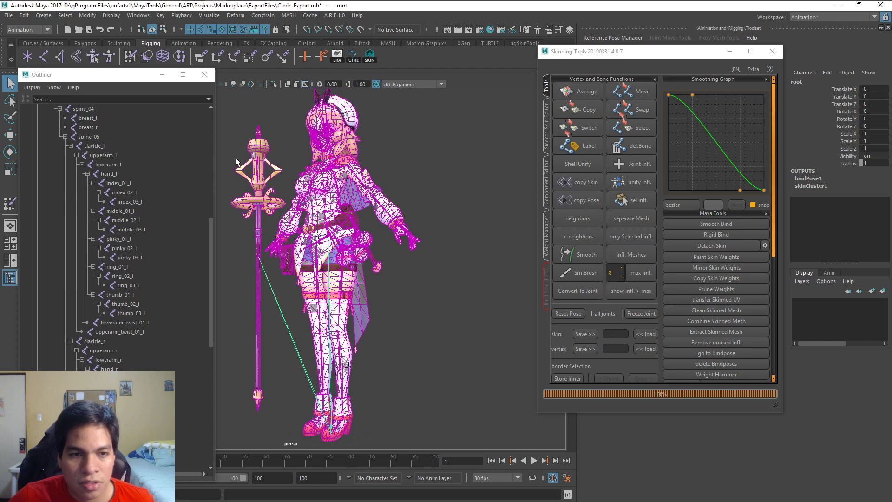
Step: Collapse the root hierarchy and copy the skinning from the original Belts mesh to clericv6:Belts again
left_click_drag(212, 244, 211, 134)
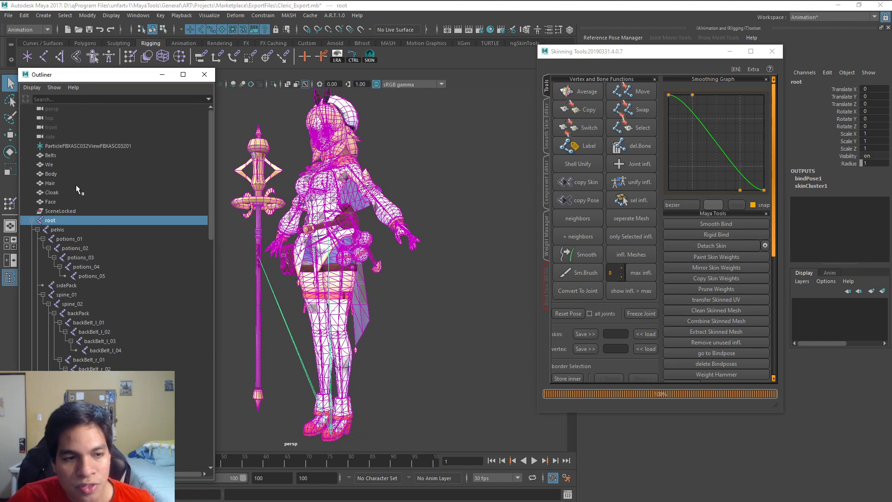
left_click(32, 220)
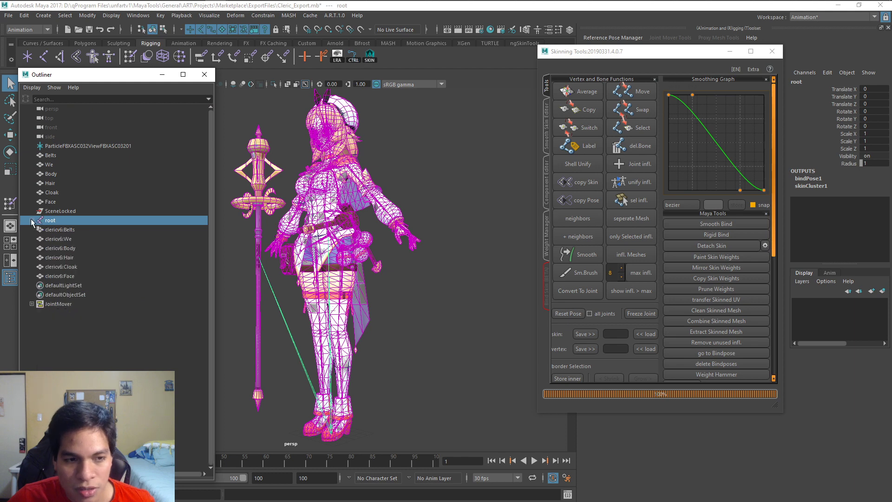
left_click(58, 155)
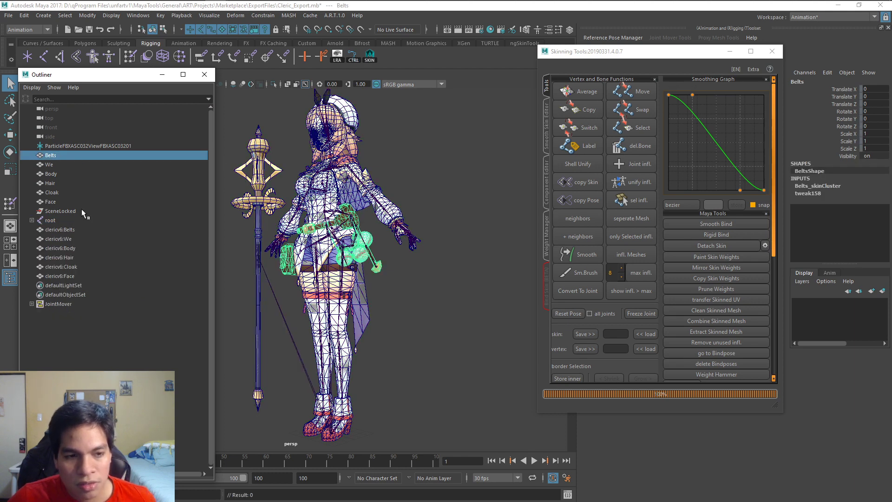
left_click(59, 229, "ctrl")
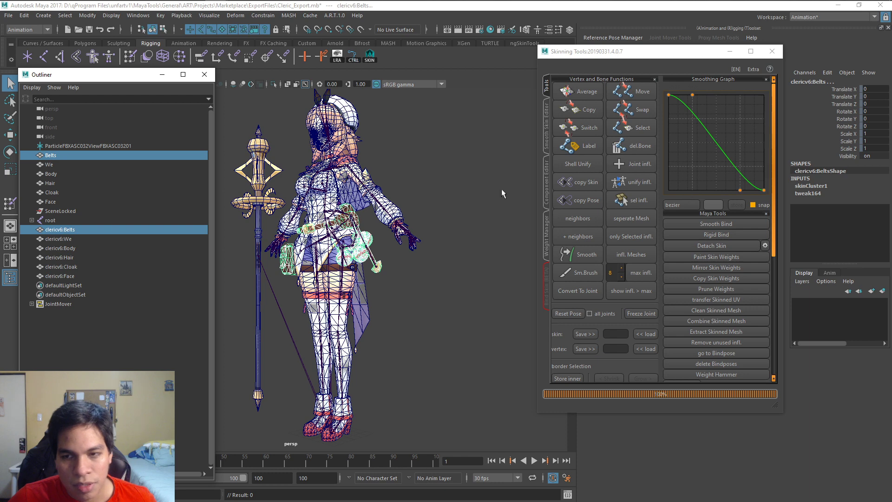
left_click(593, 199)
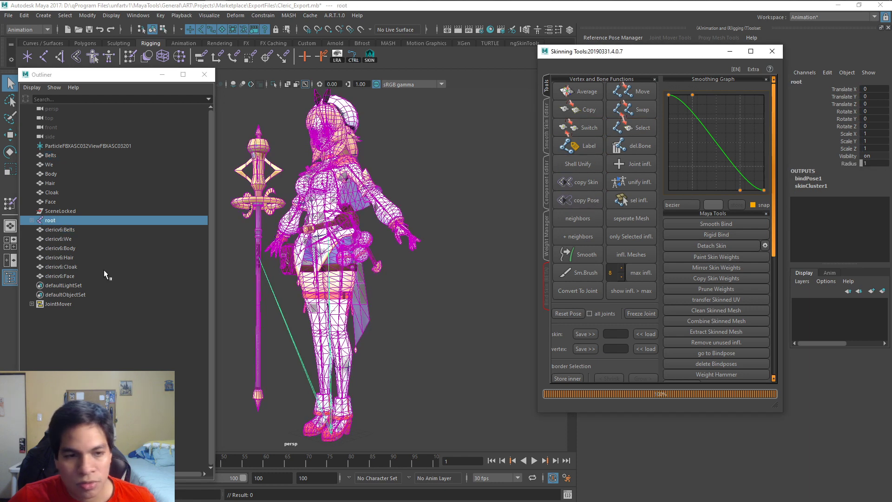
Step: Copy the skinning from the original We and Body meshes to clericv6:We and clericv6:Body respectively
left_click(62, 161)
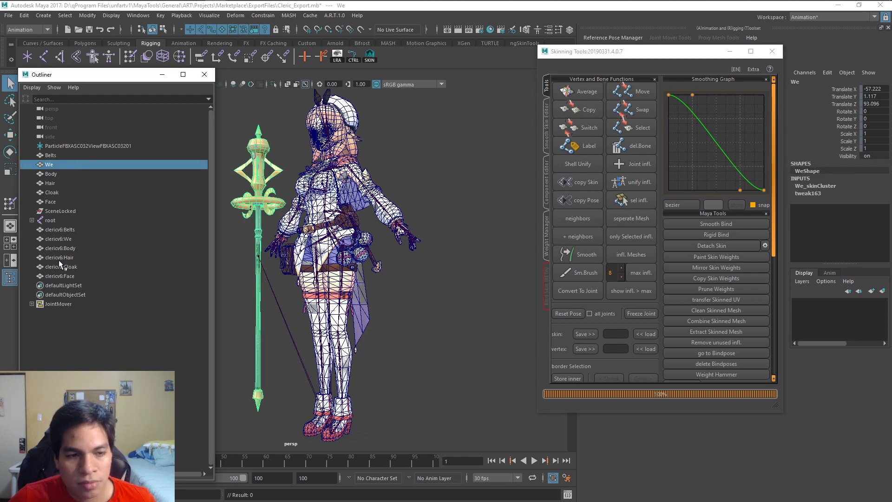
left_click(77, 238, "ctrl")
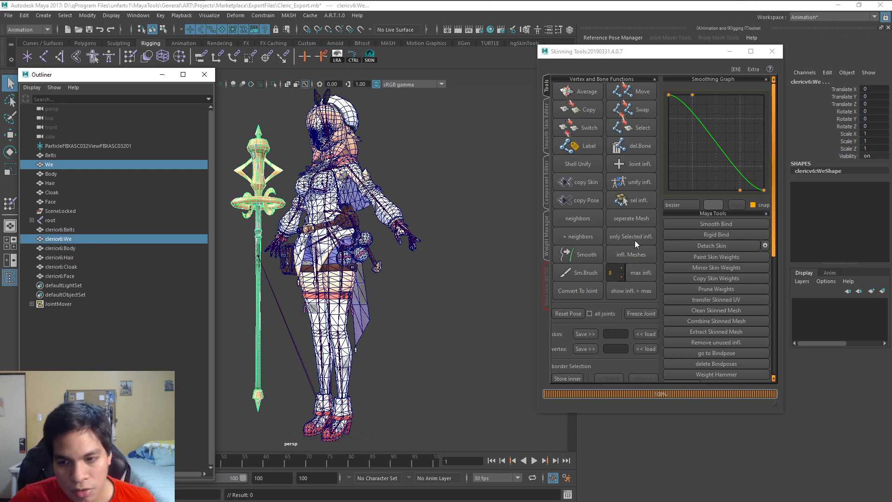
left_click(574, 200)
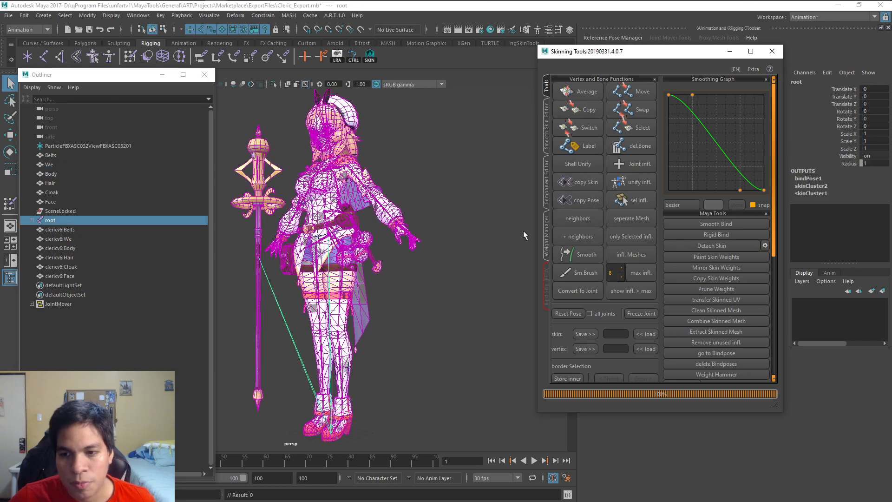
left_click(69, 174)
left_click(65, 248, "ctrl")
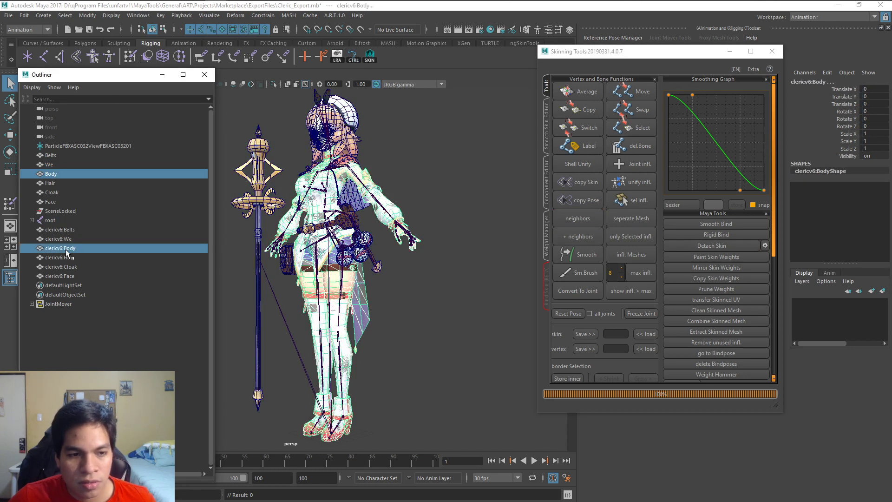
left_click(651, 222)
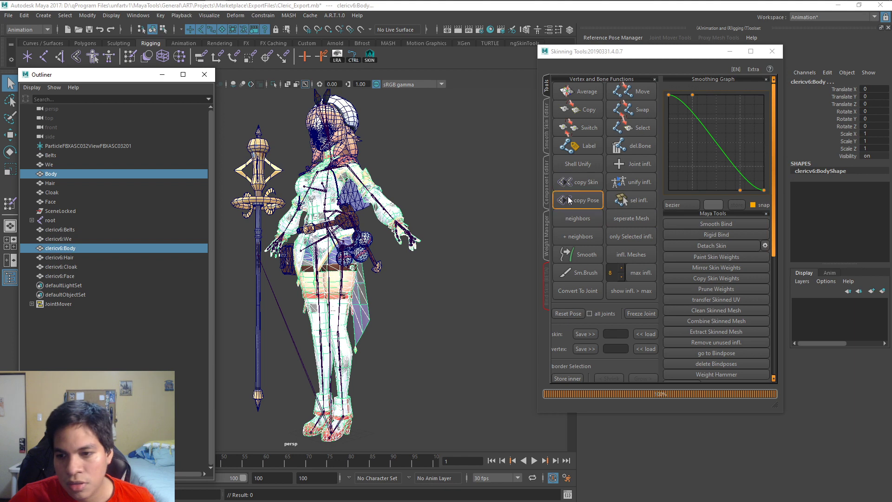
Step: Copy the skinning from the original Hair and Cloak meshes to clericv6:Hair and clericv6:Cloak respectively
left_click(59, 181)
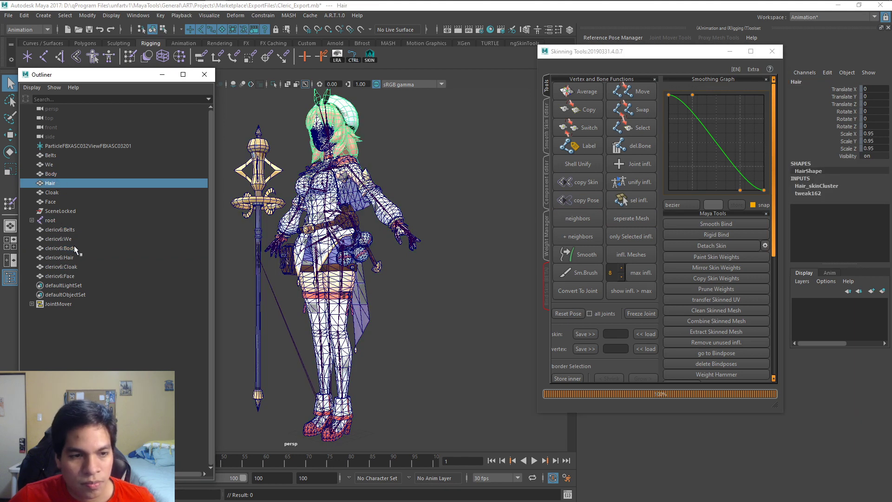
left_click(71, 257, "ctrl")
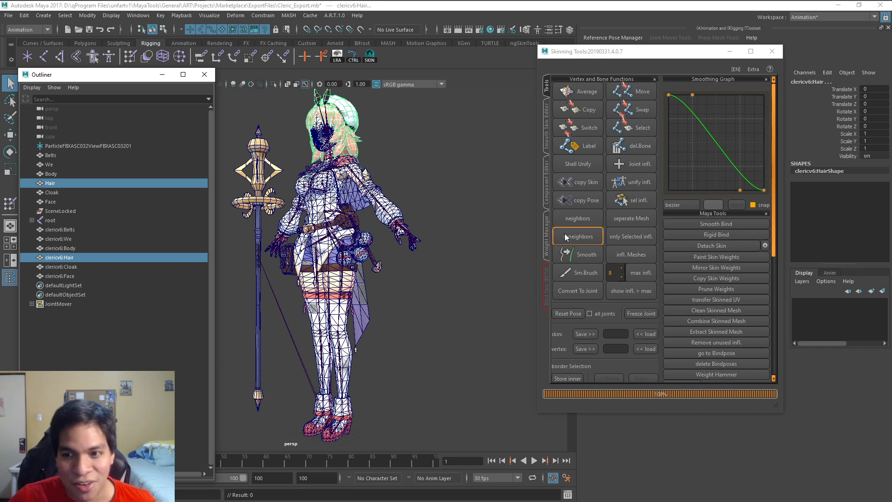
left_click(580, 205)
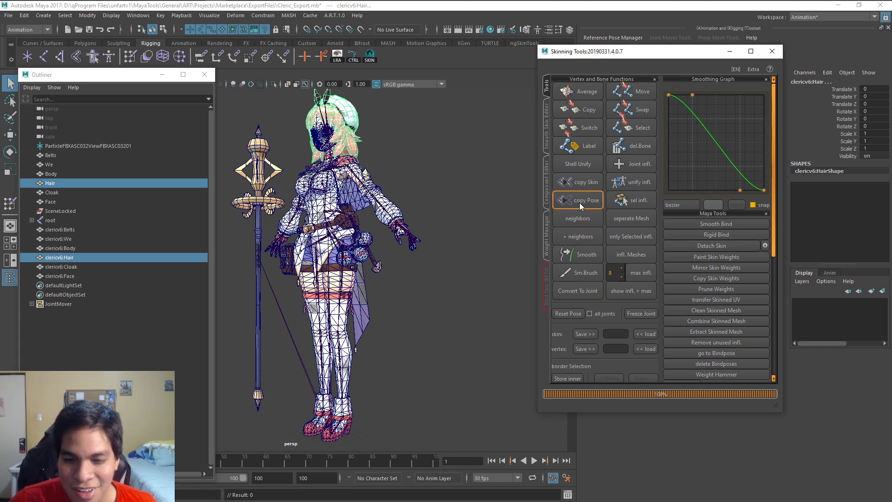
left_click(60, 191)
left_click(78, 268, "ctrl")
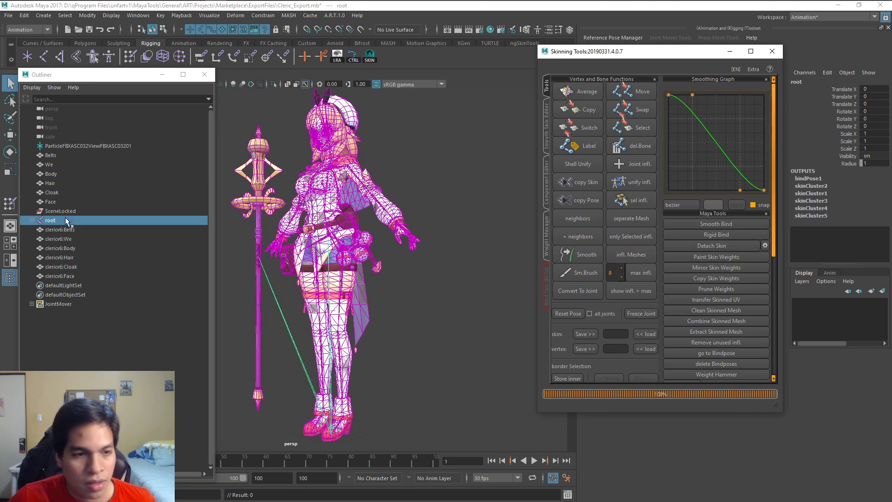
Step: Copy the skinning from the original Face mesh to the imported clericv6:Face mesh
left_click(57, 202)
left_click(71, 276, "ctrl")
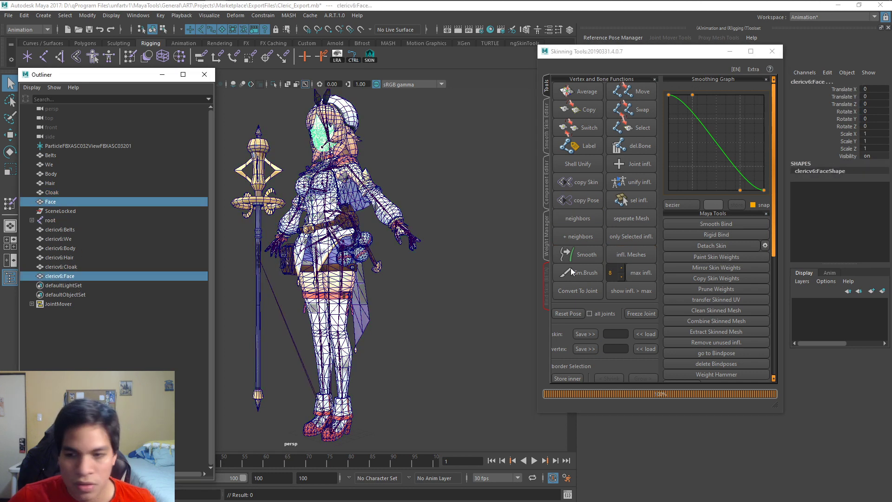
left_click(589, 182)
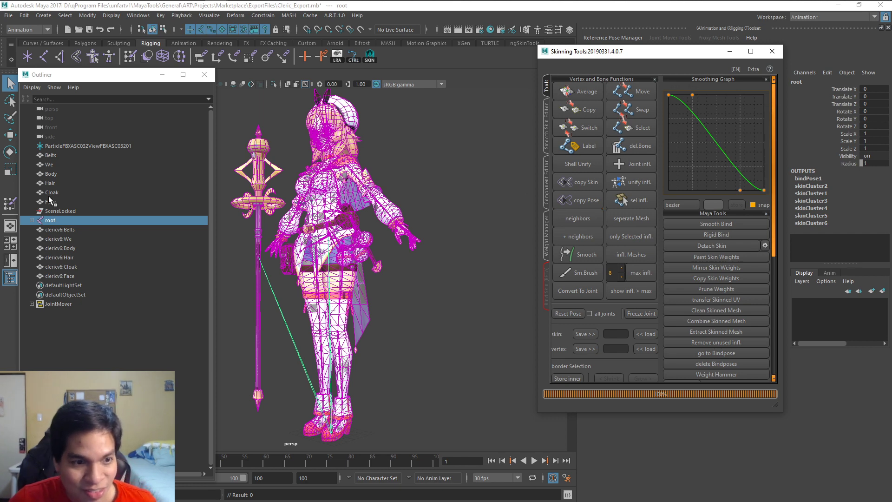
Step: Hide the six original meshes from Belts to Face, leaving the clericv6 meshes visible
left_click_drag(63, 200, 64, 156)
left_click_drag(648, 52, 661, 90)
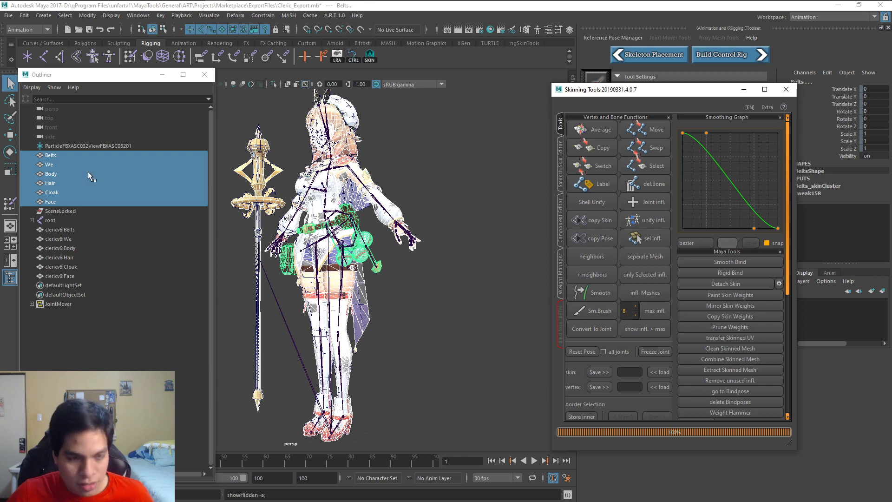
key("ctrl+h")
Step: Rotate the thigh_l joint about -17 degrees in Z to test the upper leg deformation, and undo the rotation
scroll(365, 139, "up", 2)
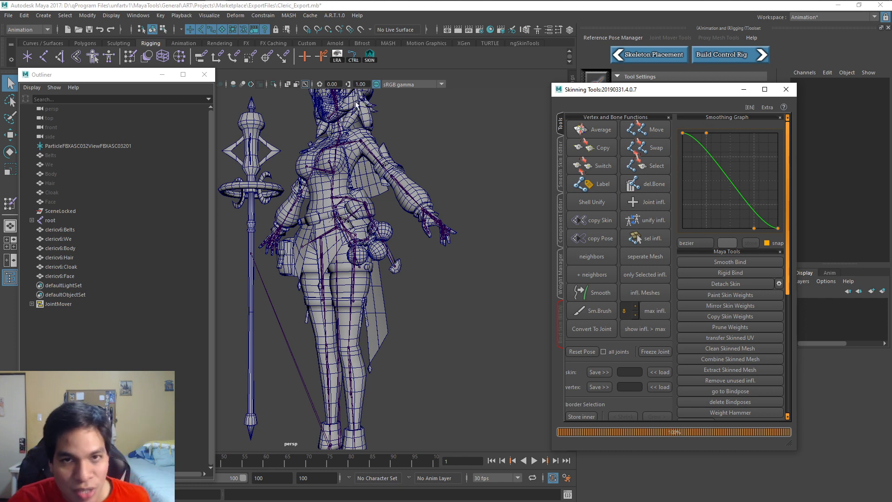
scroll(366, 231, "up", 3)
scroll(366, 164, "down", 1)
left_click(319, 169)
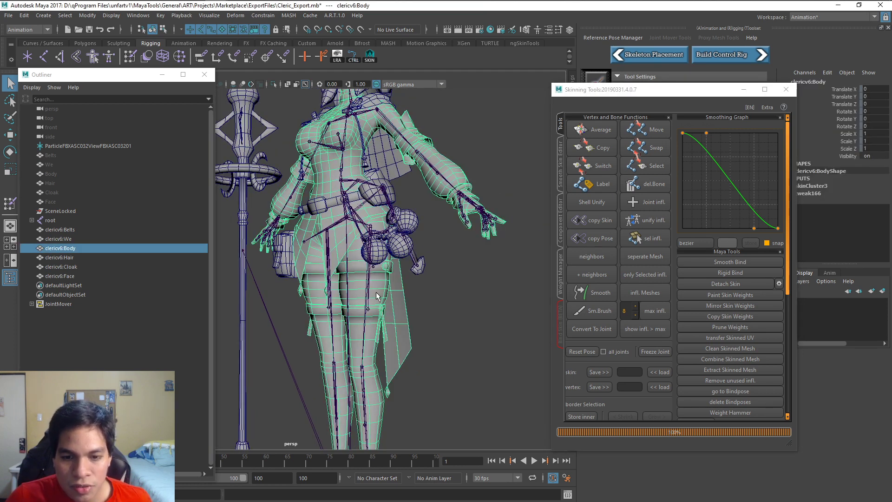
left_click(365, 325)
key("w")
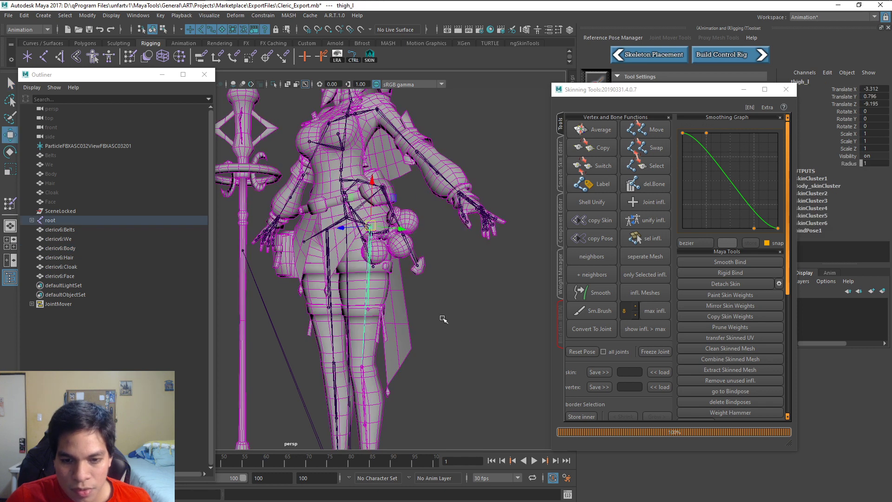
key("e")
left_click_drag(337, 227, 380, 240)
key("ctrl+z")
key("ctrl+z")
key("ctrl+z")
key("ctrl+z")
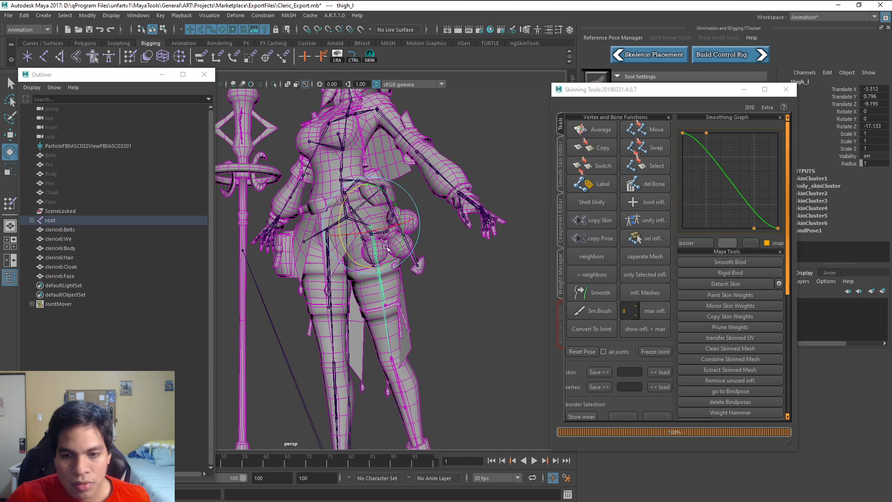
Step: Rotate the calf_l joint about -23 degrees in Z to test the knee deformation, and undo the rotation
middle_click_drag(423, 337, 351, 212, "alt")
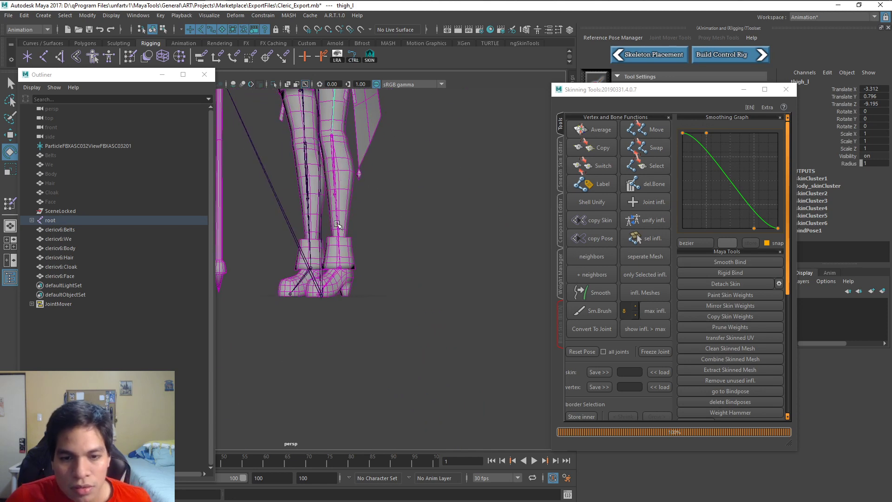
left_click(338, 225)
left_click_drag(343, 176, 310, 165)
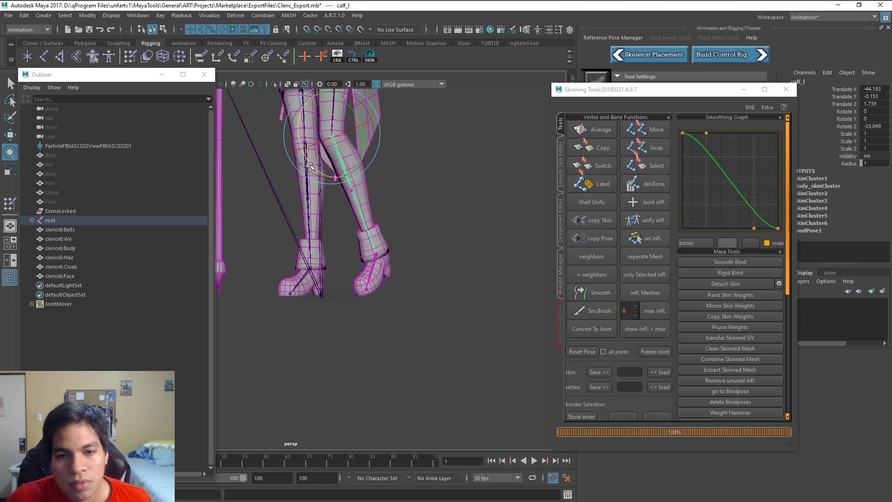
key("ctrl+z")
Step: Test the shoe deformation by rotating foot_l about 40 degrees in Z and rotating ball_l, undoing each rotation
left_click(327, 281)
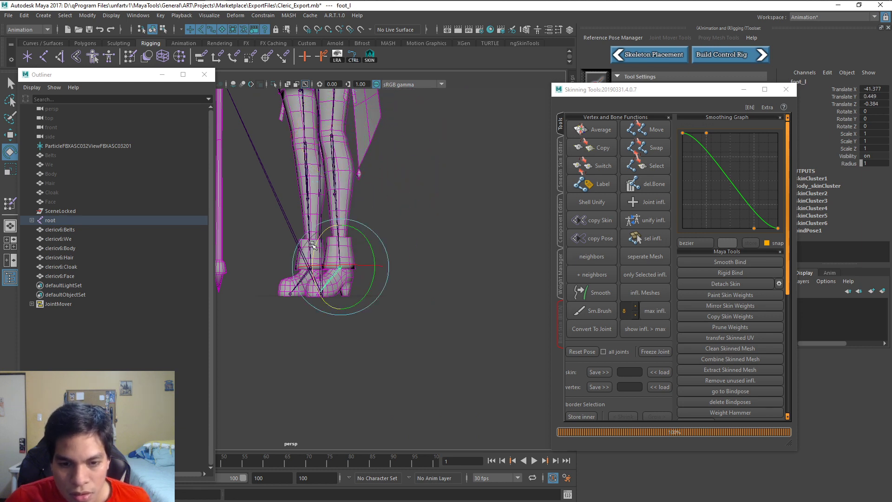
left_click_drag(311, 244, 321, 262)
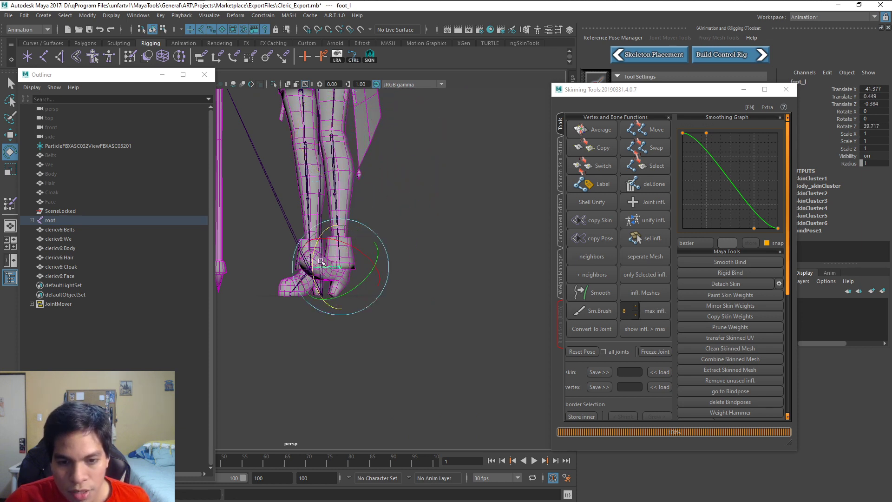
key("ctrl+z")
left_click(322, 293)
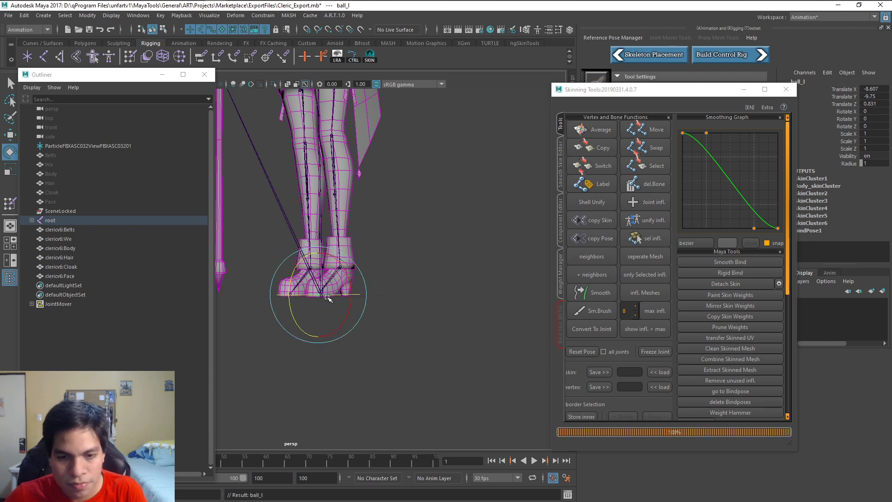
left_click_drag(298, 270, 301, 247)
key("ctrl+z")
Step: Select the index and middle finger joints of the left hand
middle_click_drag(373, 144, 320, 389, "alt")
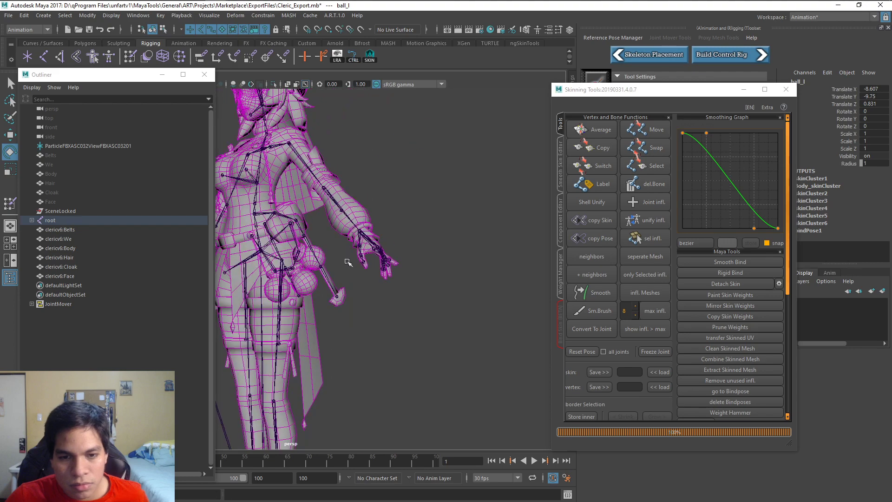
scroll(339, 249, "up", 5)
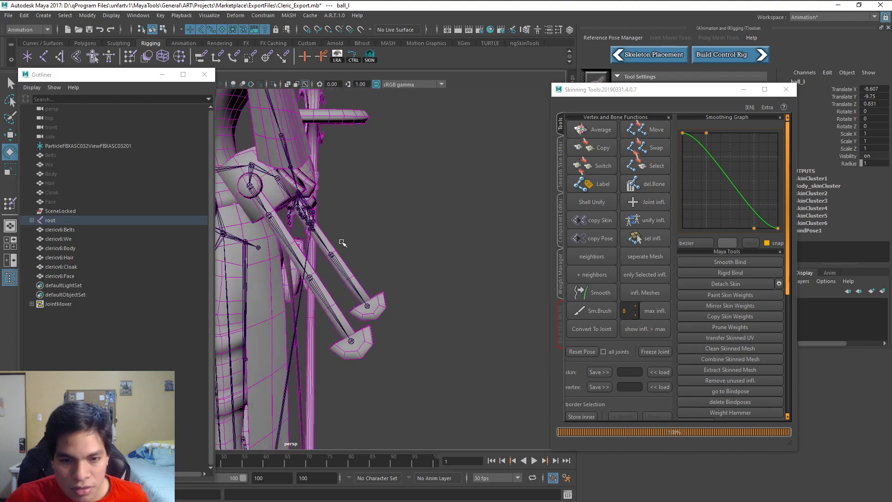
left_click_drag(293, 263, 367, 271, "alt")
left_click(361, 269)
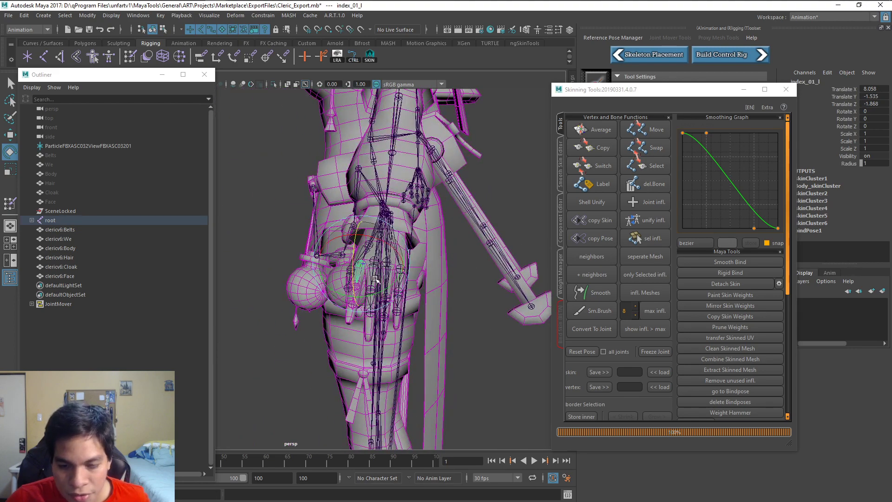
key("q")
left_click(372, 270, "shift")
left_click(354, 290, "shift")
left_click(351, 304, "shift")
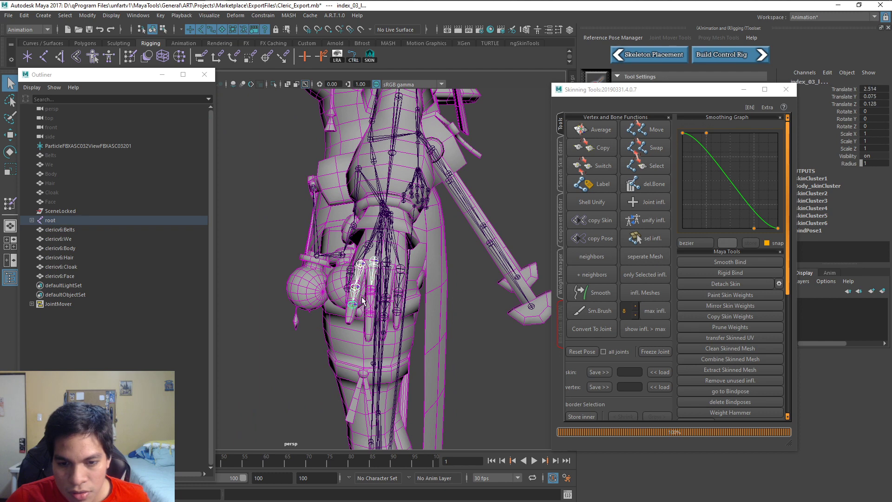
left_click(368, 297, "shift")
left_click(372, 316, "shift")
Step: Add the ring and pinky finger joints of the left hand to the selection and activate the Rotate tool
left_click(385, 279, "shift")
left_click(385, 307, "shift")
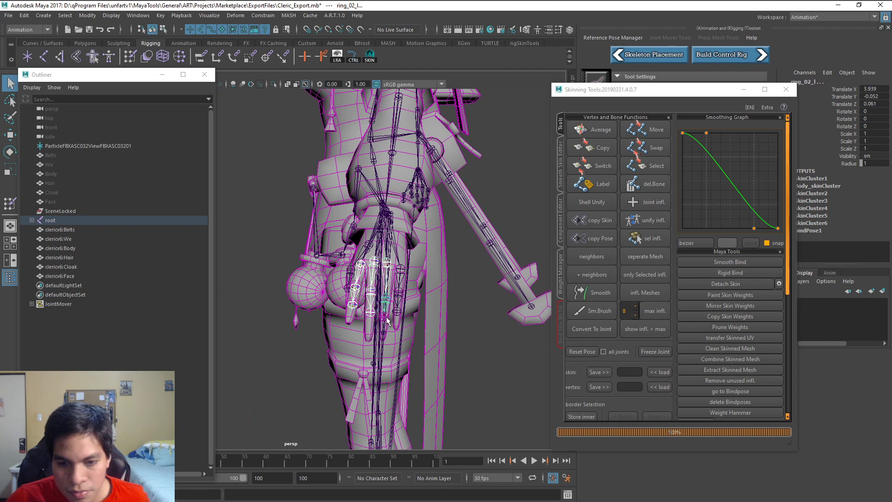
left_click(385, 322, "shift")
left_click(383, 342, "shift")
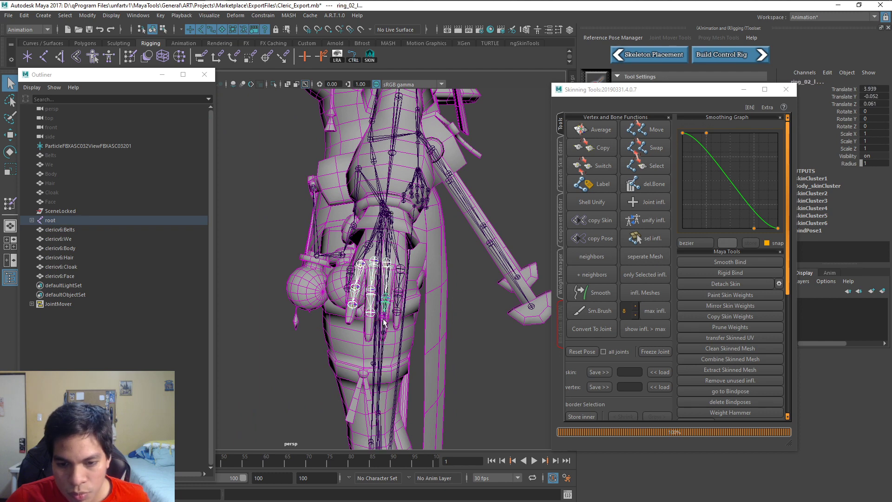
left_click(384, 317, "shift")
left_click(400, 269, "shift")
left_click(399, 292, "shift")
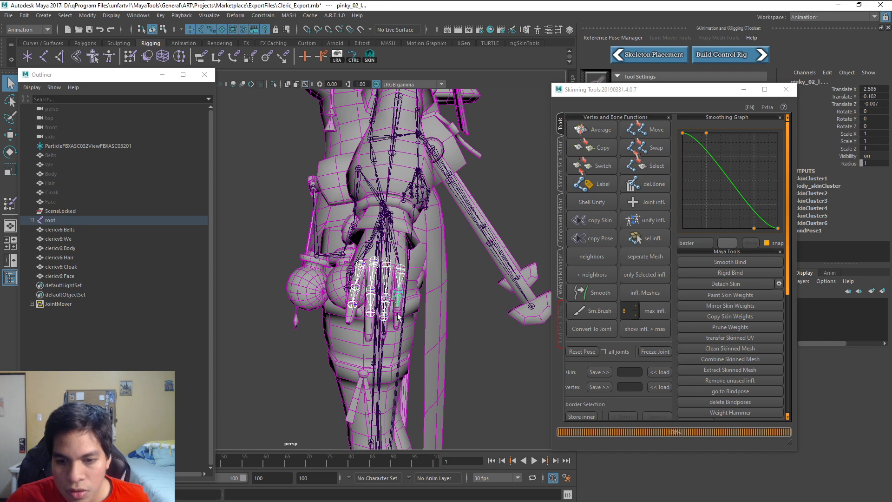
left_click(397, 311, "shift")
key("w")
key("e")
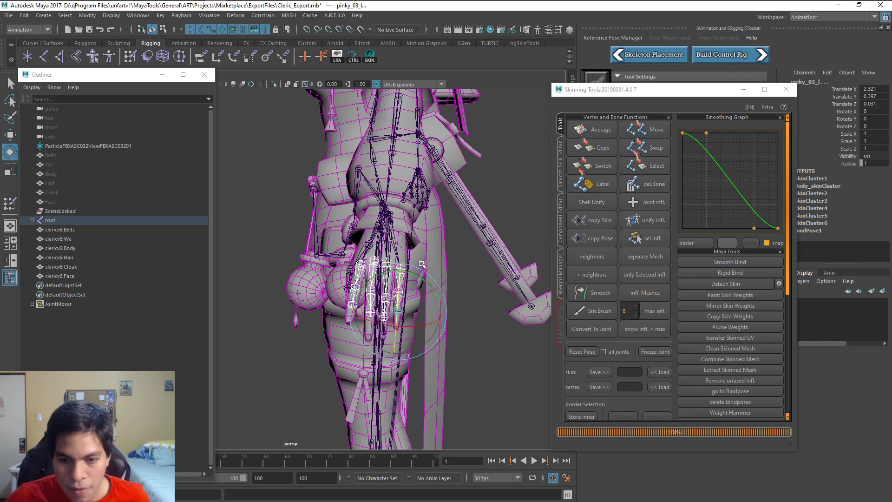
Step: Test the finger deformation on the left hand with the selected joints, and undo the last change
left_click_drag(422, 262, 365, 282, "alt")
key("f")
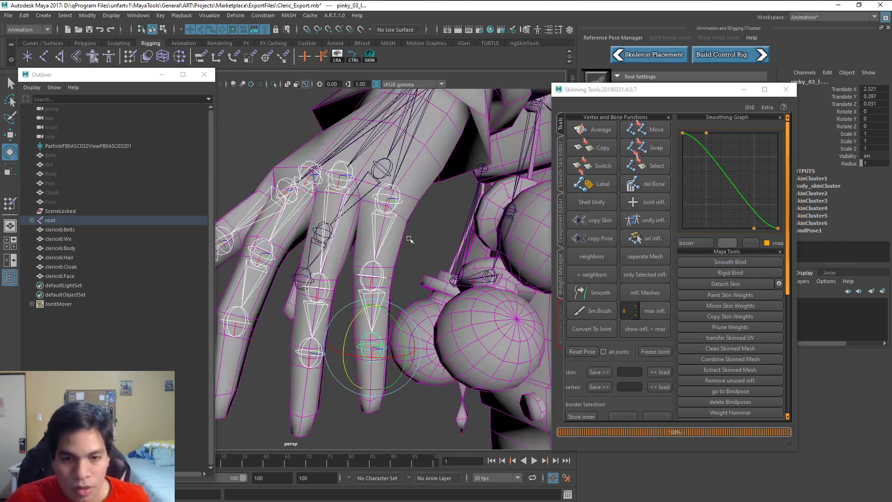
scroll(423, 248, "down", 3)
left_click_drag(425, 250, 315, 274, "alt")
left_click_drag(336, 222, 470, 238, "alt")
key("ctrl+z")
scroll(450, 219, "down", 2)
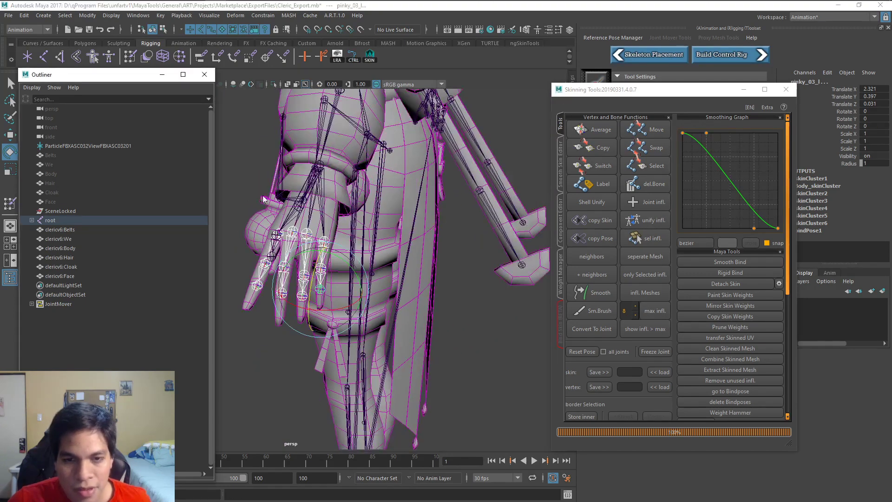
Step: Select the pelvis and the spine joints from spine_01 up to spine_05 together and activate the Rotate tool
left_click_drag(268, 197, 326, 179, "alt")
middle_click_drag(327, 179, 538, 186, "alt")
middle_click_drag(358, 186, 459, 211, "alt")
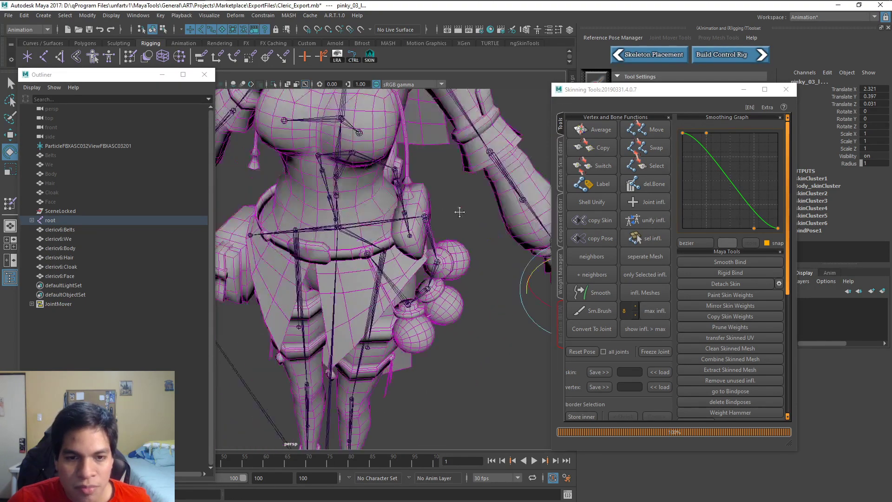
left_click_drag(459, 211, 386, 209, "alt")
middle_click_drag(404, 190, 413, 259, "alt")
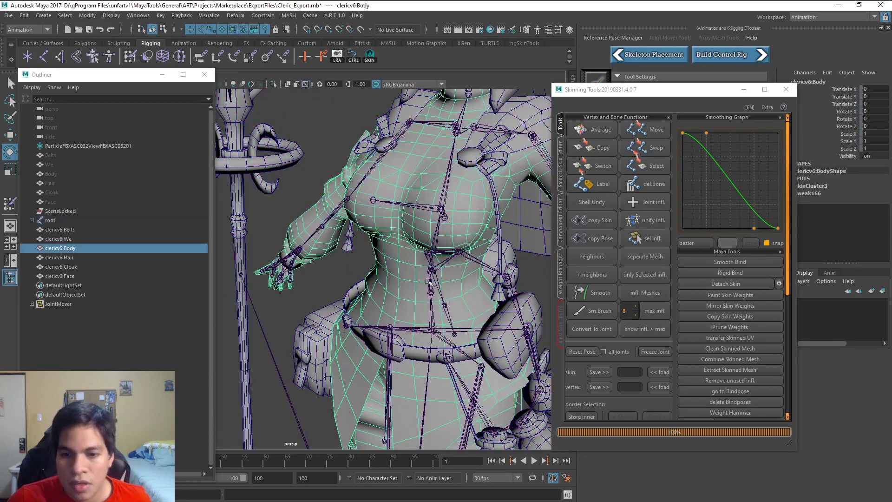
left_click(431, 314)
key("q")
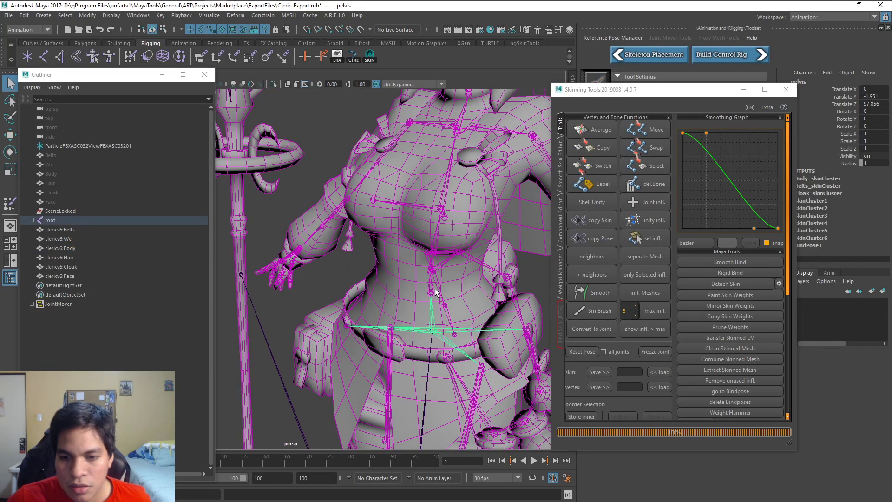
left_click(426, 286)
left_click(428, 276)
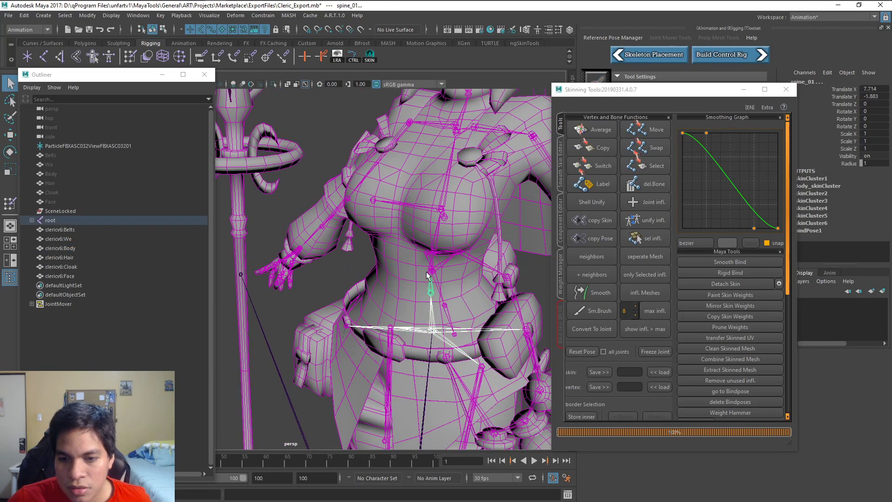
left_click(433, 265)
left_click(436, 245)
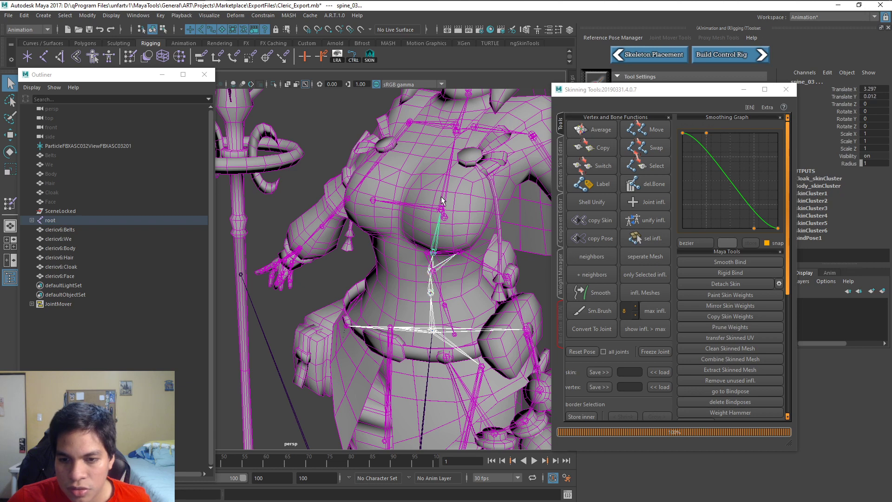
left_click(442, 195)
left_click_drag(379, 180, 416, 172, "alt")
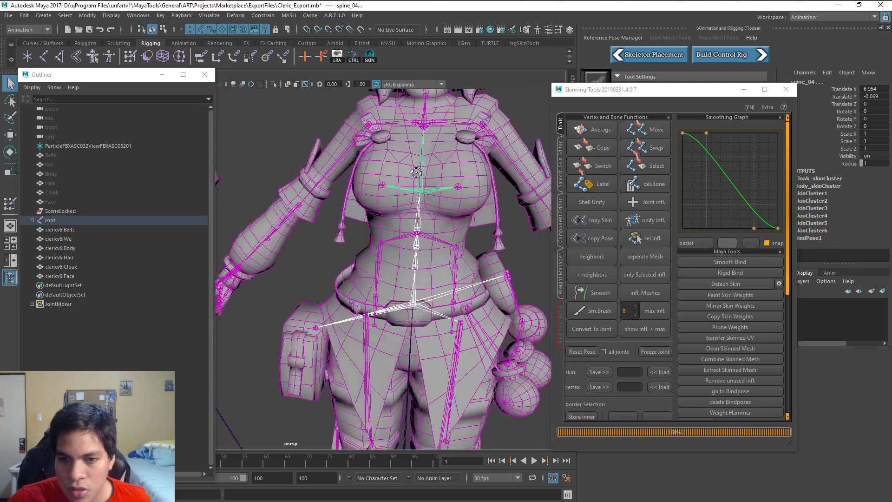
left_click(423, 125)
key("w")
key("e")
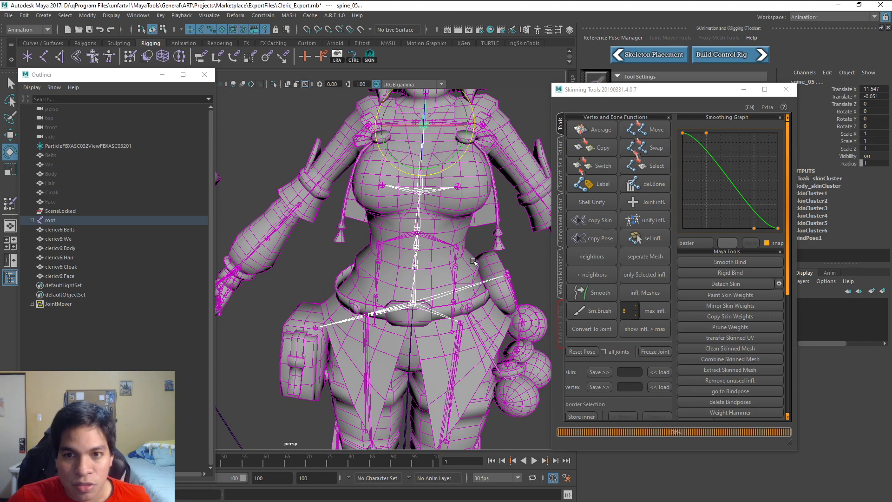
Step: Rotate the selected pelvis and spine joints to about -12.4 degrees in X to test the torso deformation
left_click_drag(473, 261, 432, 255, "alt")
left_click_drag(459, 173, 415, 173, "alt")
left_click_drag(440, 125, 453, 126)
left_click_drag(405, 179, 450, 178, "alt")
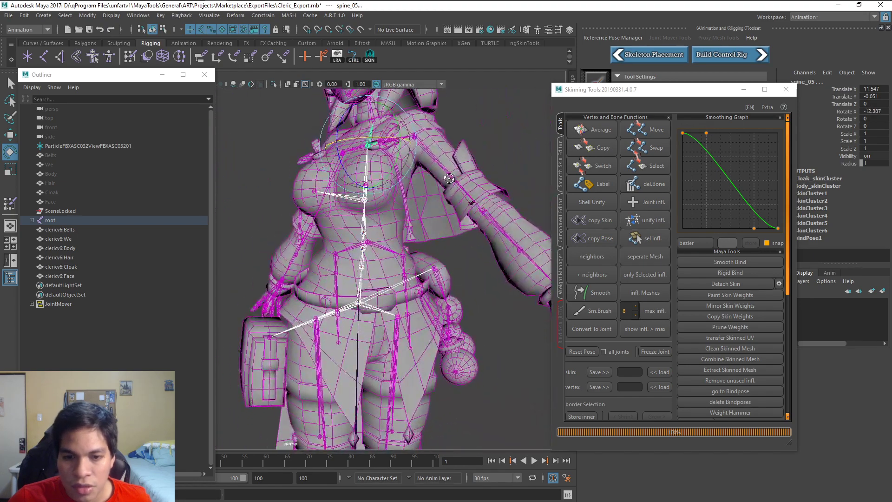
scroll(388, 238, "up", 3)
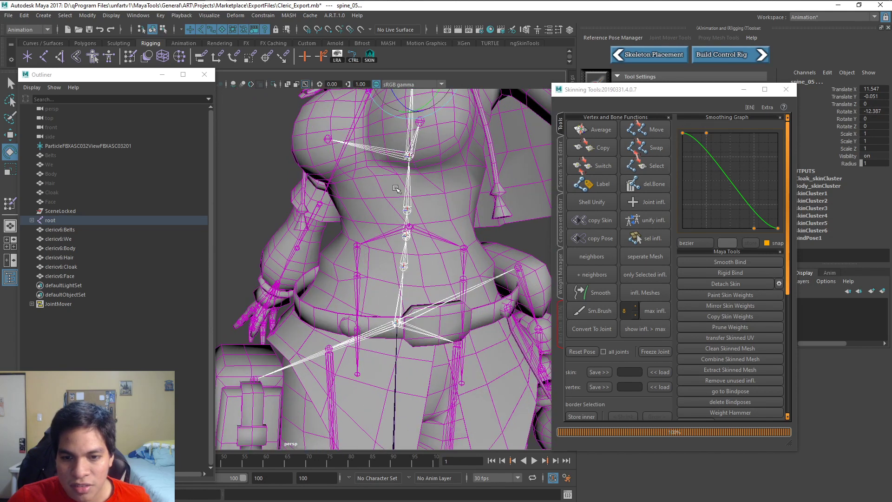
Step: Adjust the torso bend by setting the pelvis and spine joints' X rotation to about -11 degrees
left_click_drag(432, 227, 390, 246, "alt")
left_click_drag(342, 120, 346, 139)
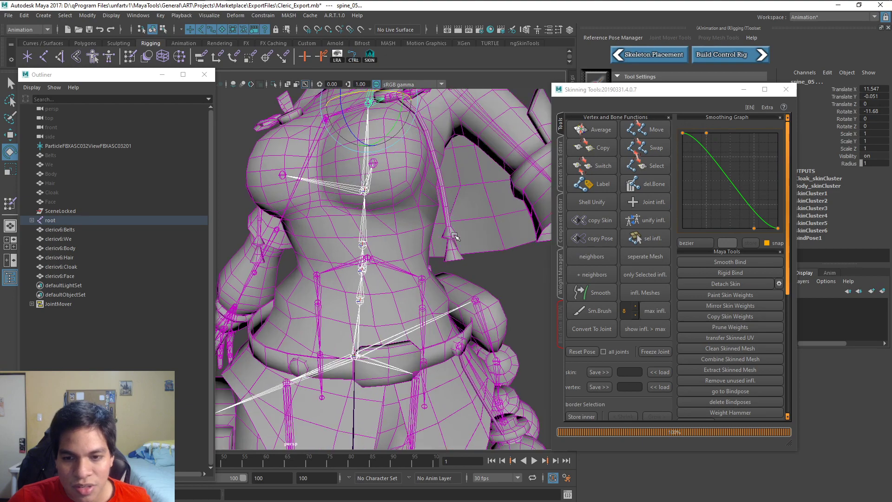
left_click_drag(340, 120, 338, 138)
left_click_drag(389, 244, 356, 247, "alt")
middle_click_drag(460, 181, 372, 185, "alt")
right_click_drag(357, 188, 372, 199, "alt")
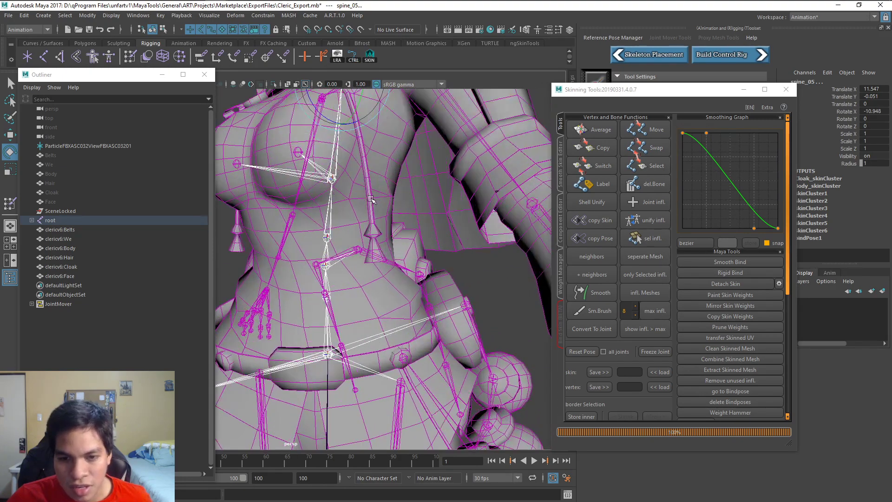
left_click_drag(384, 203, 366, 202, "alt")
Step: Select the clericv6:Body mesh and try smoothing its skin weights as a whole, declining to continue the operation
left_click(403, 195)
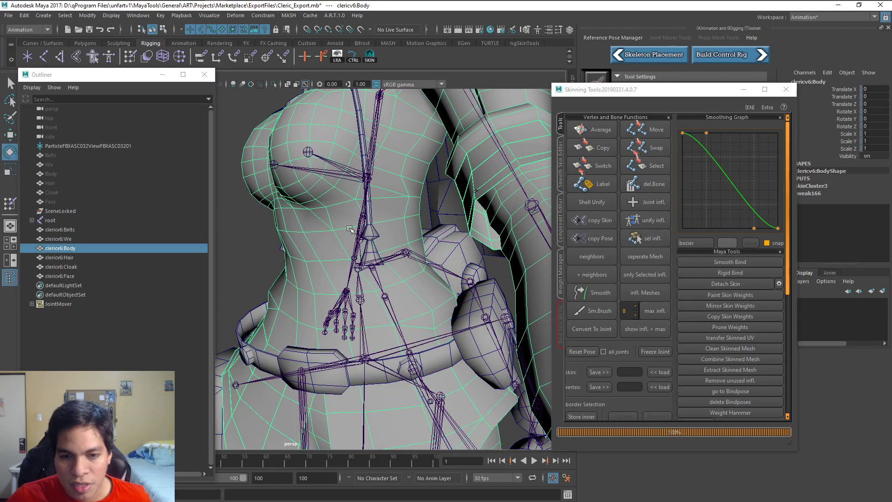
left_click_drag(421, 249, 443, 255, "alt")
scroll(442, 254, "up", 2)
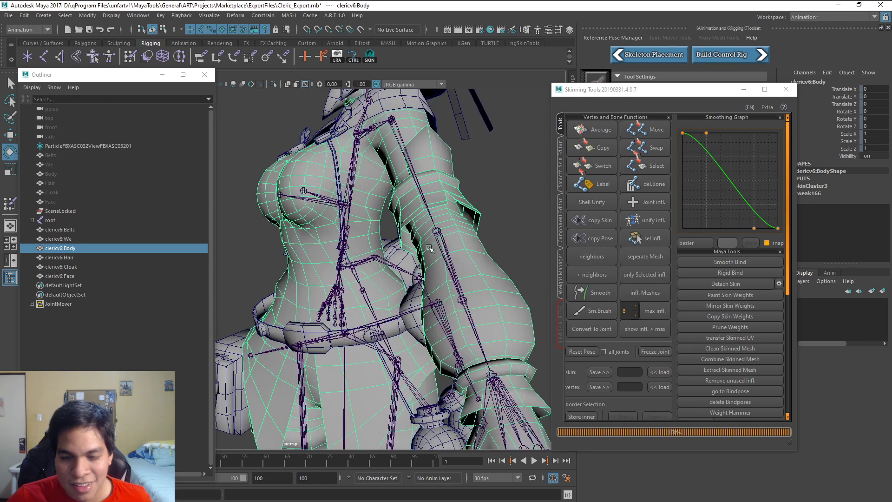
scroll(375, 226, "down", 2)
scroll(393, 225, "up", 3)
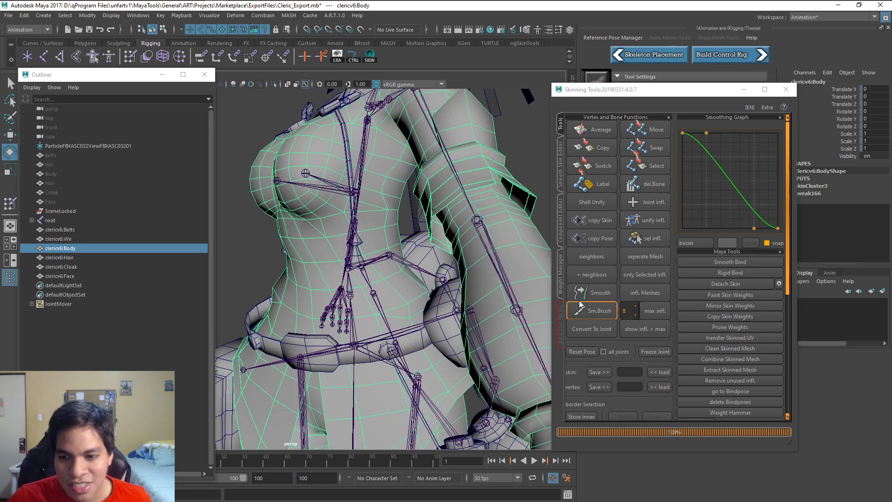
left_click(608, 294)
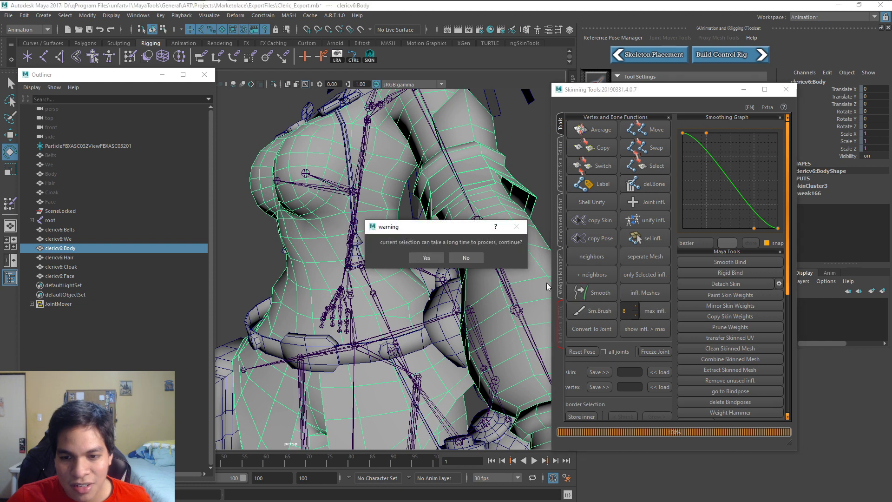
left_click(473, 255)
Step: Switch the clericv6:Body mesh to vertex selection mode
scroll(419, 214, "down", 5)
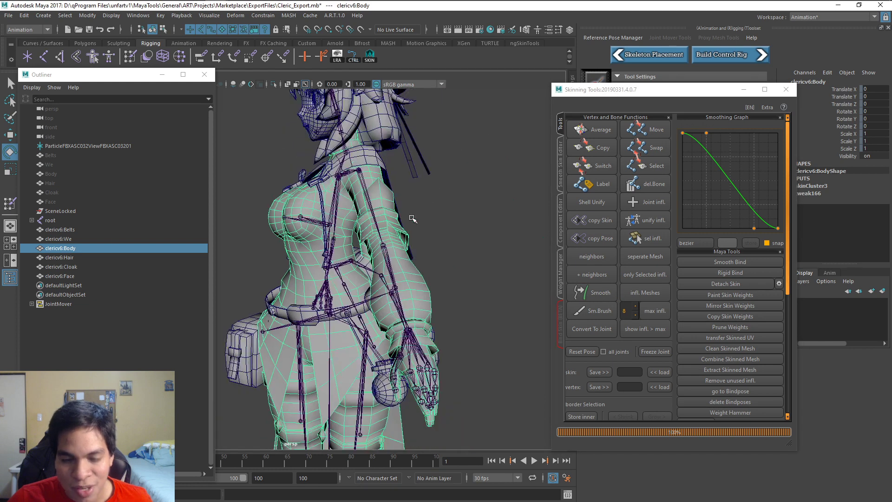
scroll(413, 217, "up", 3)
scroll(389, 211, "down", 3)
left_click_drag(388, 211, 351, 226, "alt")
scroll(351, 226, "up", 2)
scroll(350, 226, "up", 3)
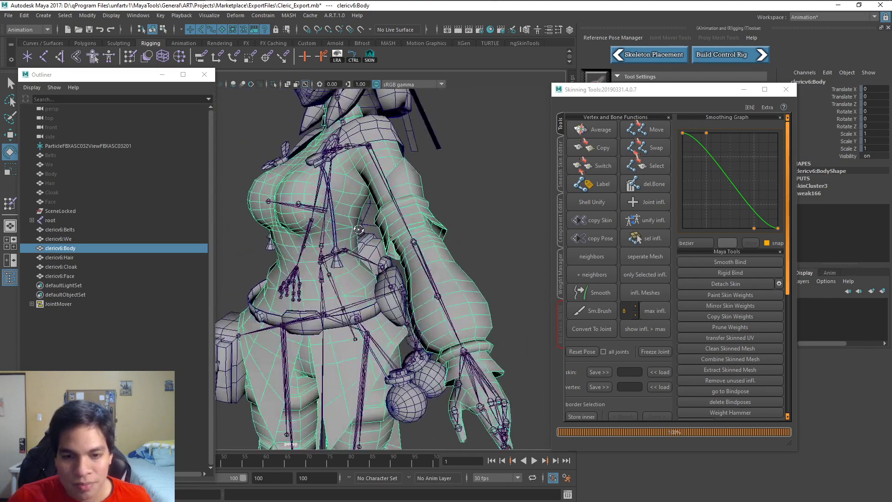
right_click(367, 218)
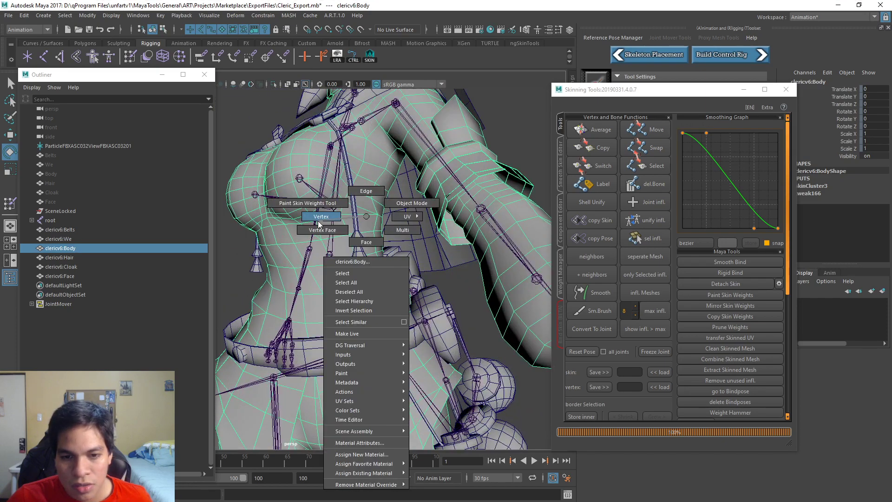
left_click(321, 216)
Step: Select a body vertex on the side of the ribcage, enlarge the Skinning Tools window, and apply Weight Hammer to the vertex
scroll(379, 215, "up", 2)
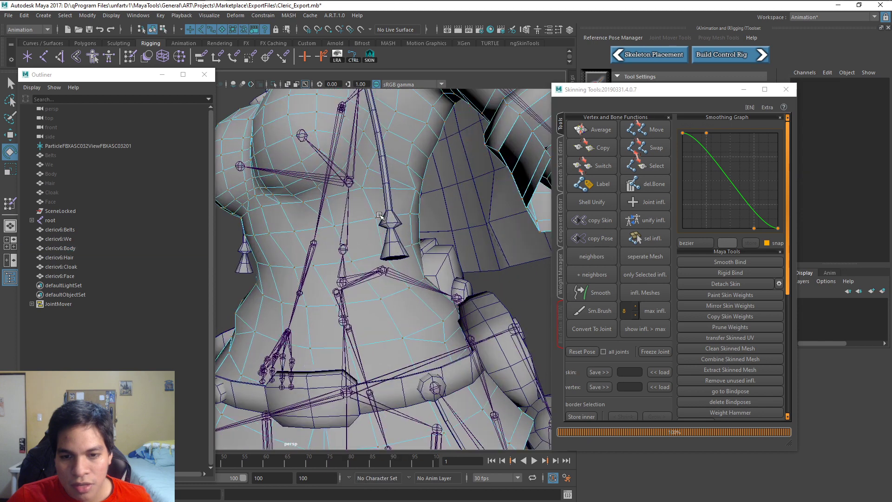
left_click(417, 191)
key("w")
left_click_drag(417, 193, 339, 235, "alt")
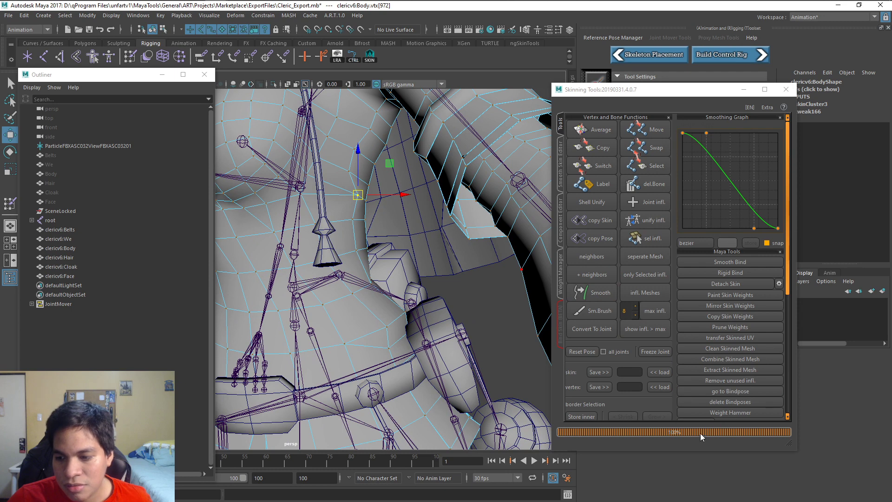
left_click_drag(691, 453, 690, 481)
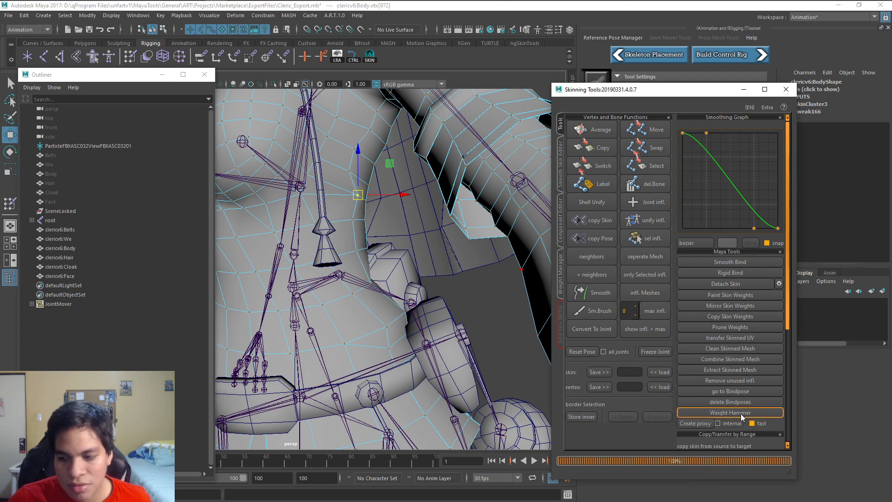
left_click(741, 413)
Step: Select body vertex 922 on the side of the chest below the armpit and apply Weight Hammer to it
scroll(396, 278, "down", 2)
left_click(345, 250)
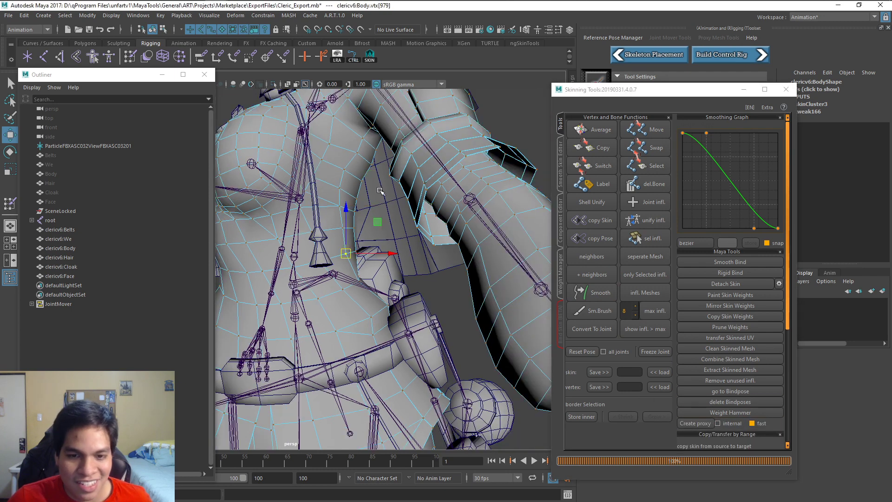
left_click(321, 159)
left_click(358, 153)
key("q")
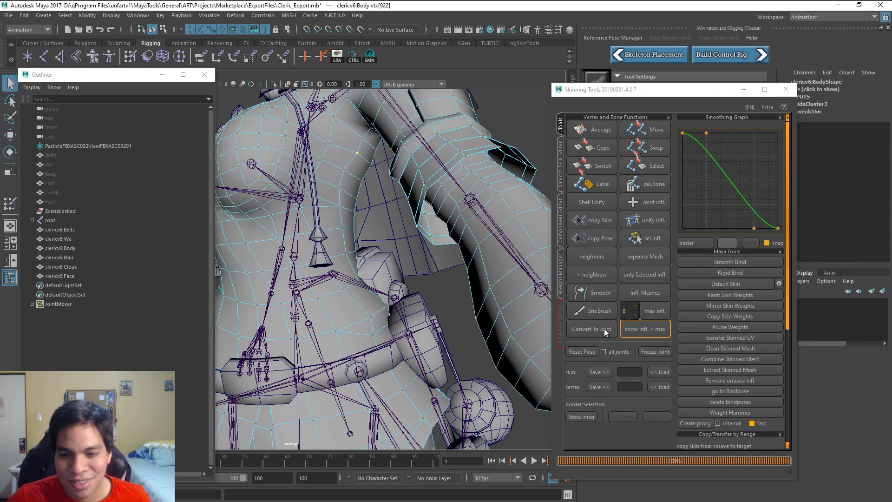
left_click(742, 410)
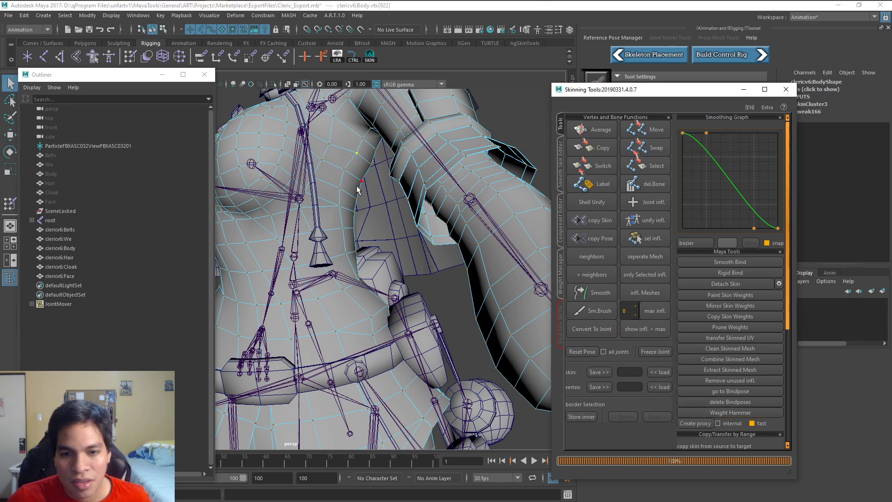
mouse_move(357, 185)
left_mouse_down("alt")
mouse_move(390, 195)
mouse_move(351, 178)
left_mouse_up("alt")
middle_click_drag(353, 239, 402, 148, "alt")
left_click_drag(367, 204, 411, 204, "alt")
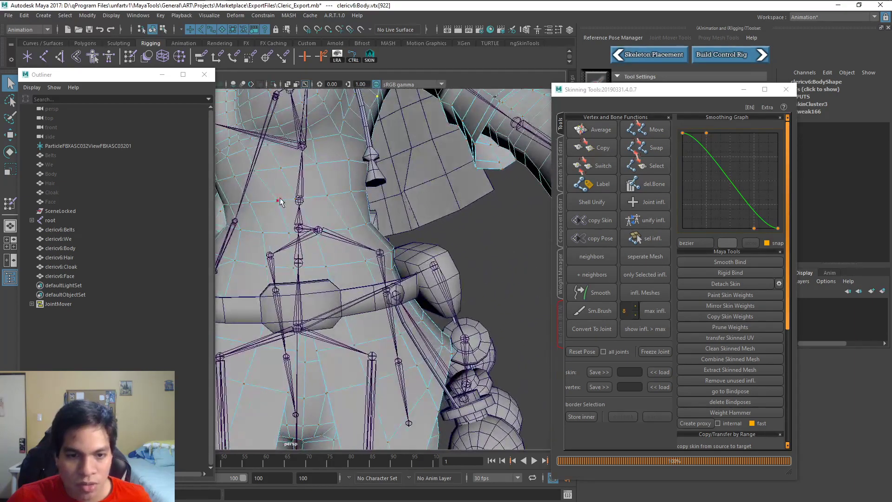
Step: Repair the skin weights of the problem vertices on the abdomen, including 1537, 1876 and the group with 996, using Weight Hammer
left_click(735, 410)
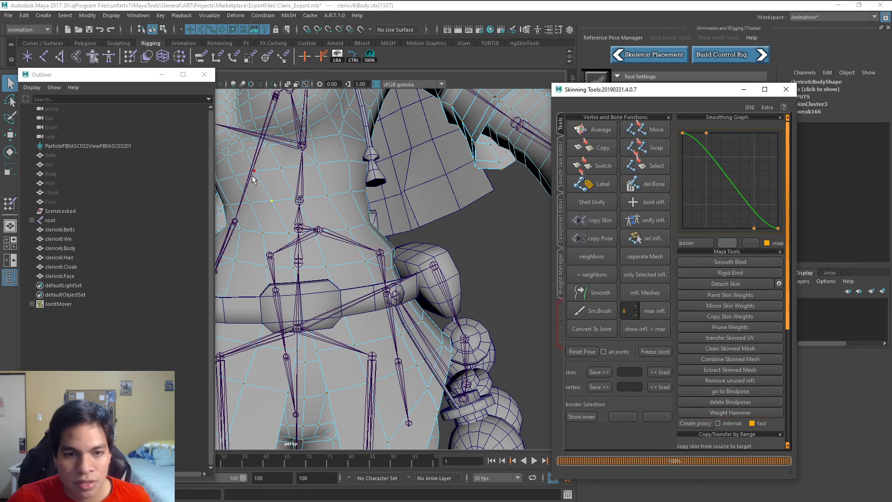
left_click(285, 233)
left_click(713, 413)
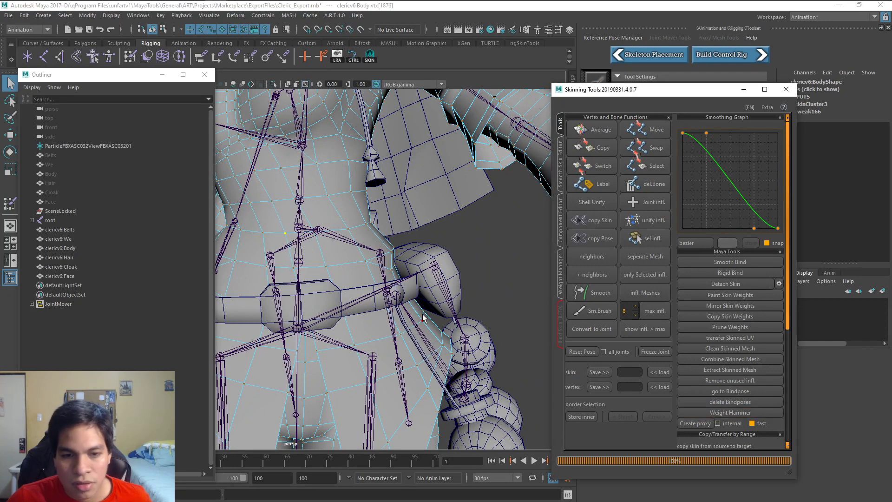
left_click(332, 204)
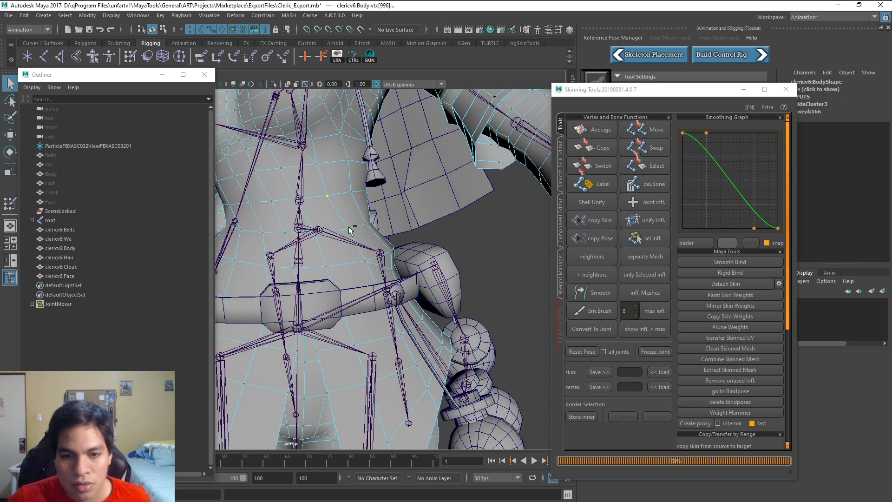
left_click(714, 394)
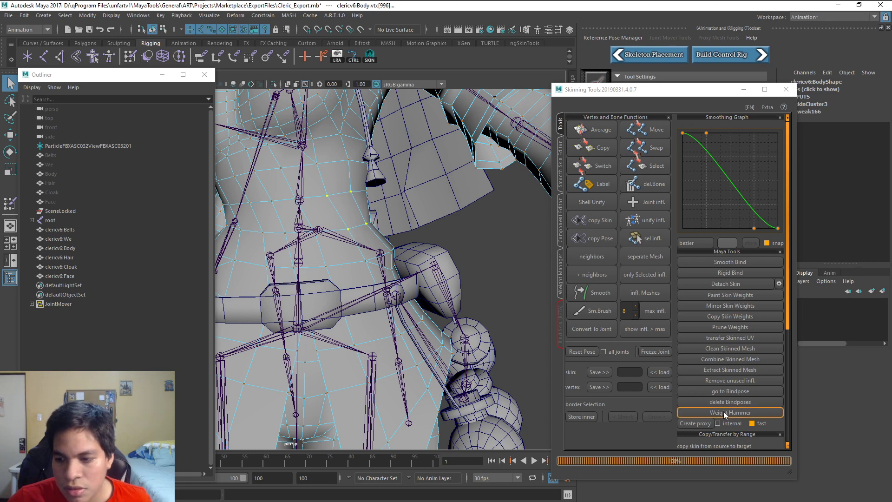
Step: Select the body vertices along the waist just above the belt, including 991 and 992, and apply Weight Hammer to them
left_click(395, 247)
left_click(391, 252, "shift")
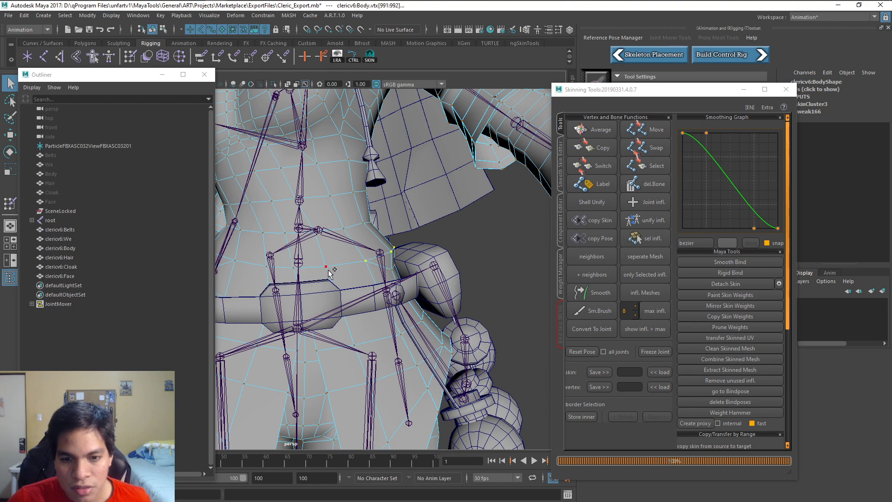
left_click(731, 412)
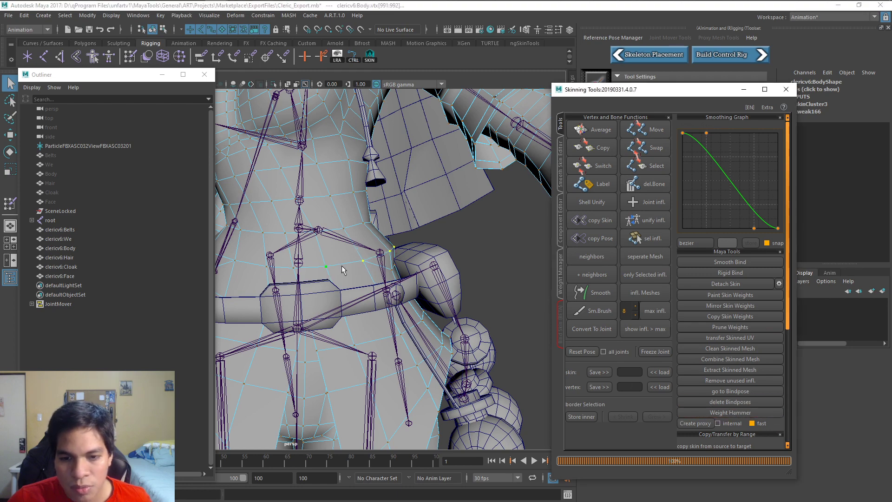
Step: Minimize the Outliner and examine the repaired torso and waist of the cleric from several angles
left_click_drag(342, 266, 328, 224, "alt")
left_click_drag(439, 246, 483, 262, "alt")
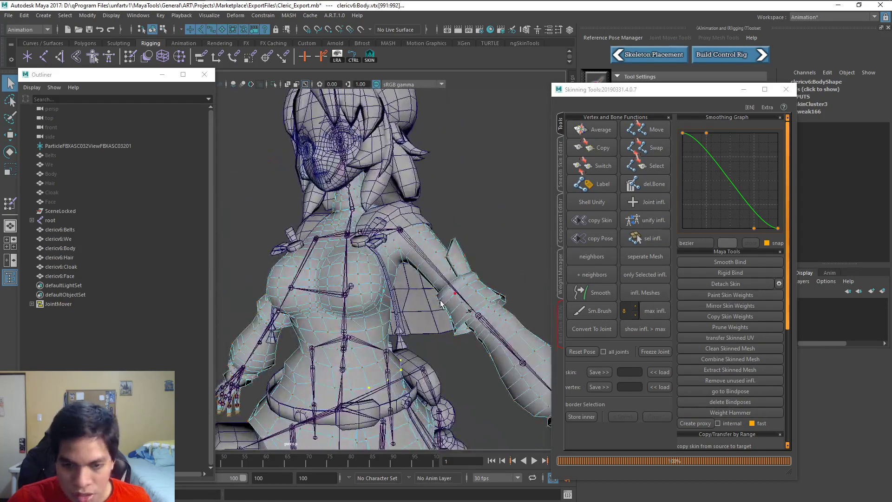
middle_click_drag(441, 299, 397, 233, "alt")
scroll(397, 241, "down", 2)
scroll(374, 282, "up", 3)
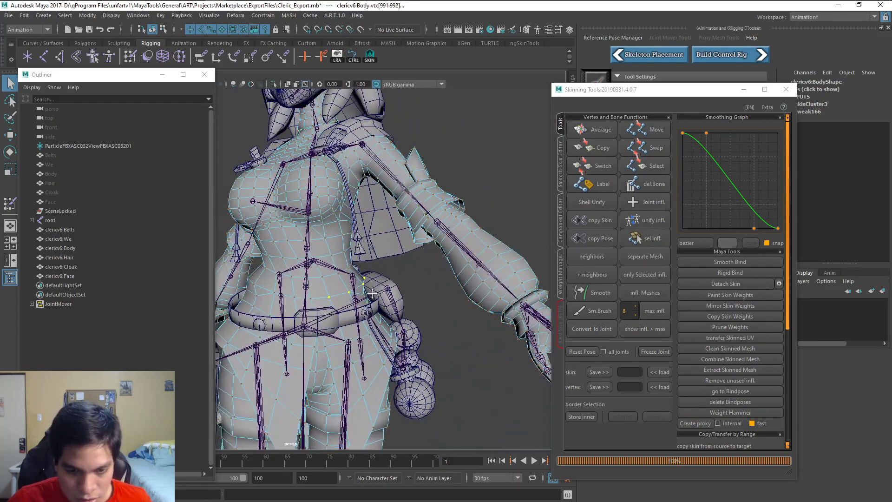
left_click(160, 75)
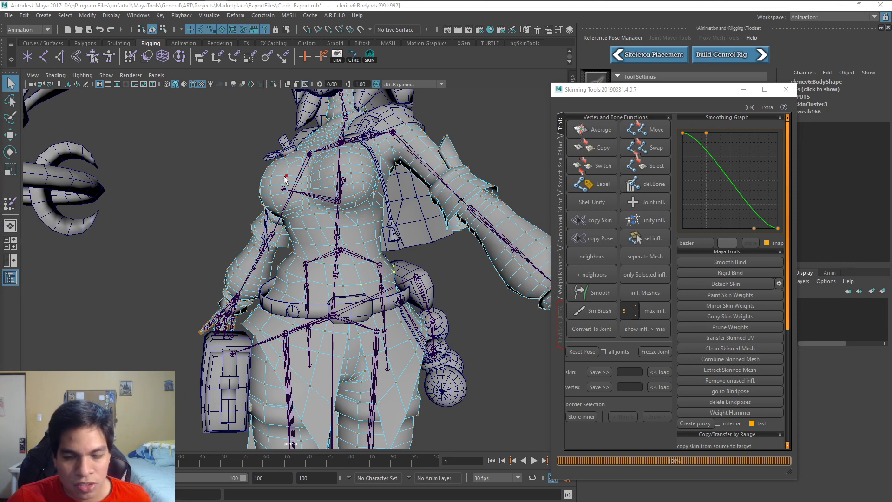
left_click_drag(285, 180, 364, 204, "alt")
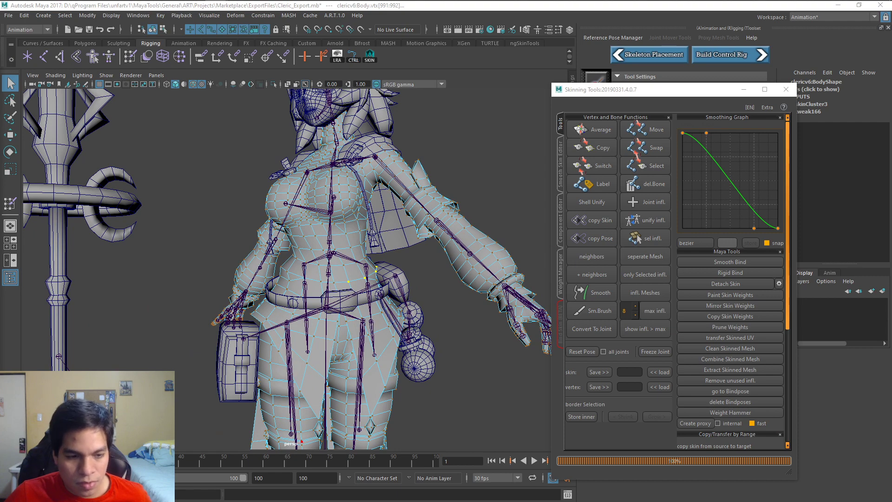
left_click_drag(344, 261, 329, 273, "alt")
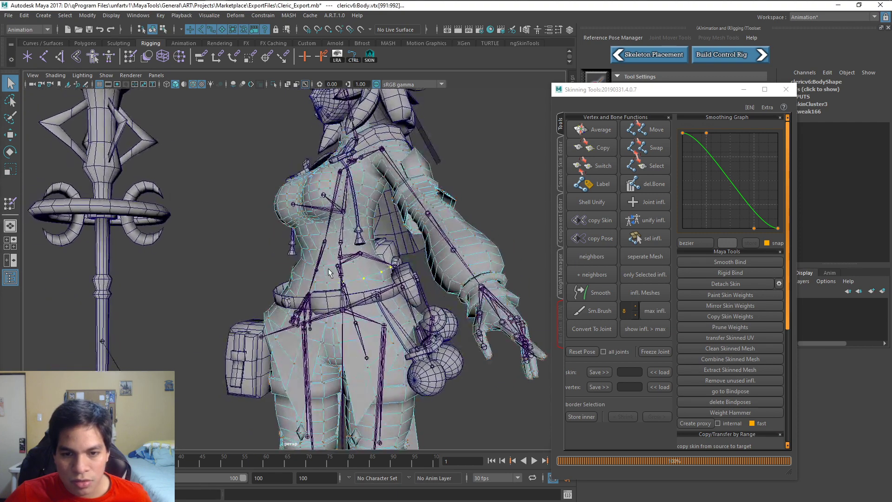
Step: Return the body mesh from vertex selection to object mode and show all hidden objects in the scene
left_click(344, 281)
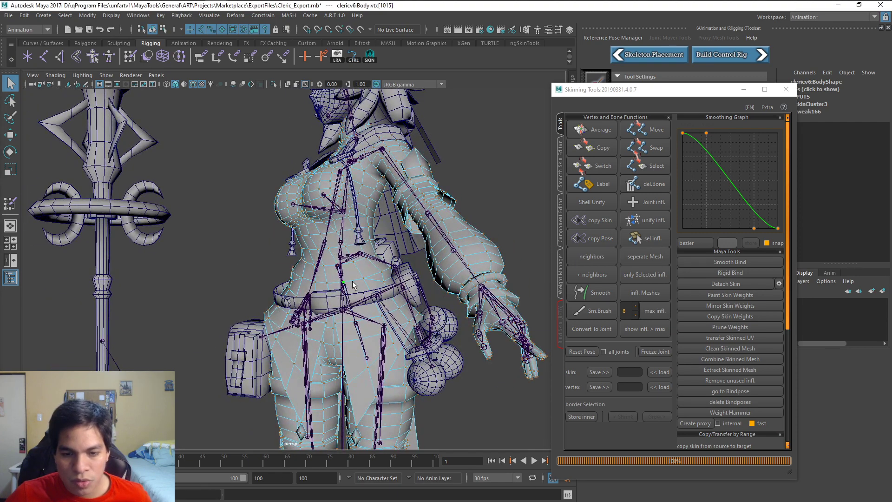
left_click(342, 308)
right_click_drag(344, 308, 396, 250)
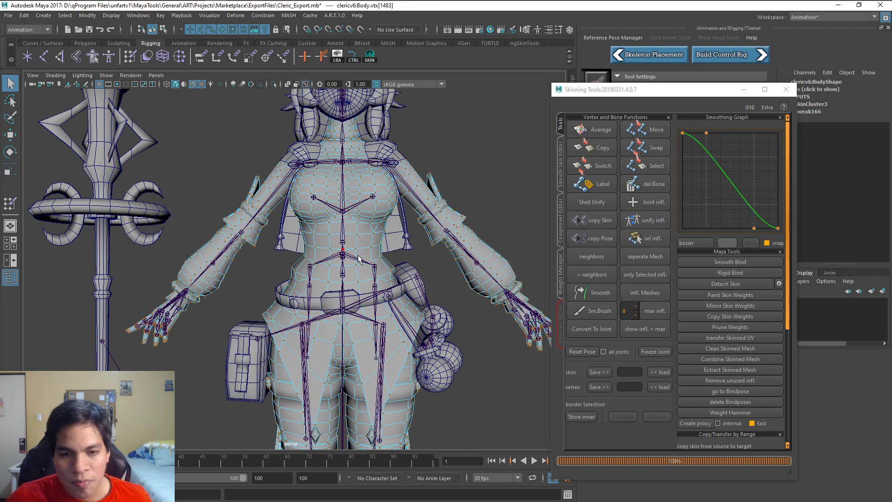
middle_click_drag(410, 230, 379, 236, "alt")
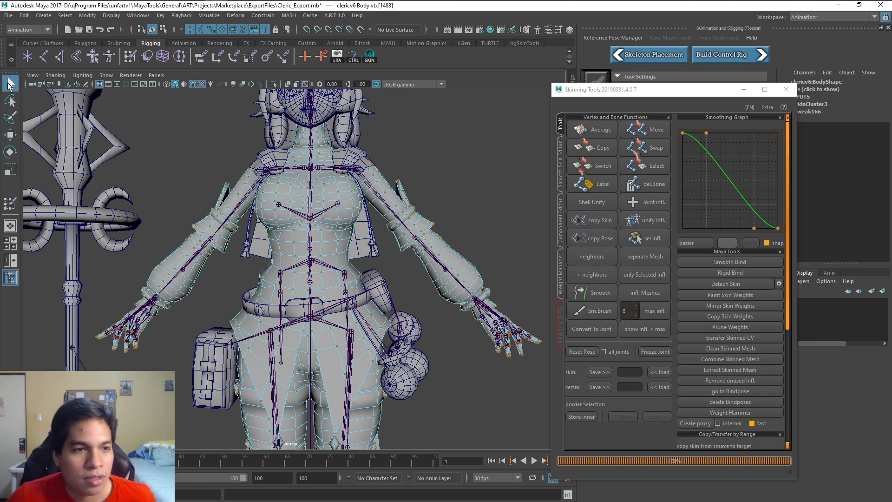
left_click(238, 152)
scroll(396, 199, "down", 2)
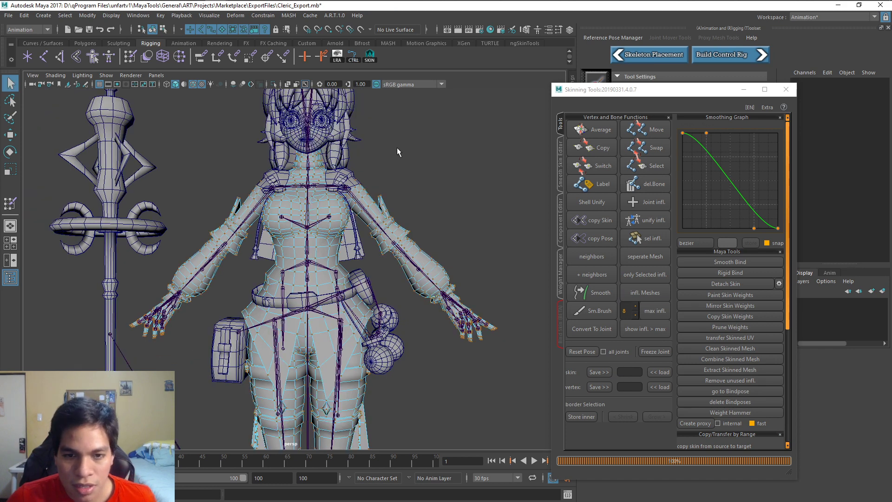
right_click_drag(307, 229, 362, 188)
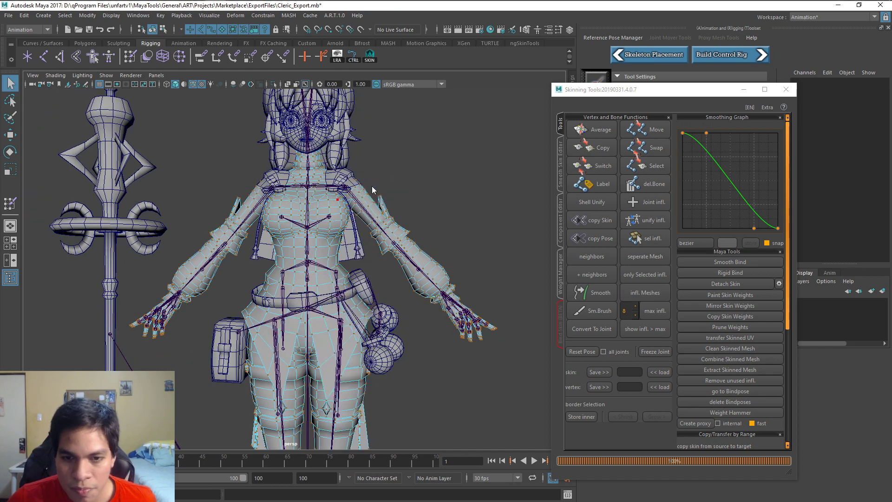
left_click(414, 161)
scroll(381, 216, "down", 3)
left_click_drag(381, 216, 355, 214, "alt")
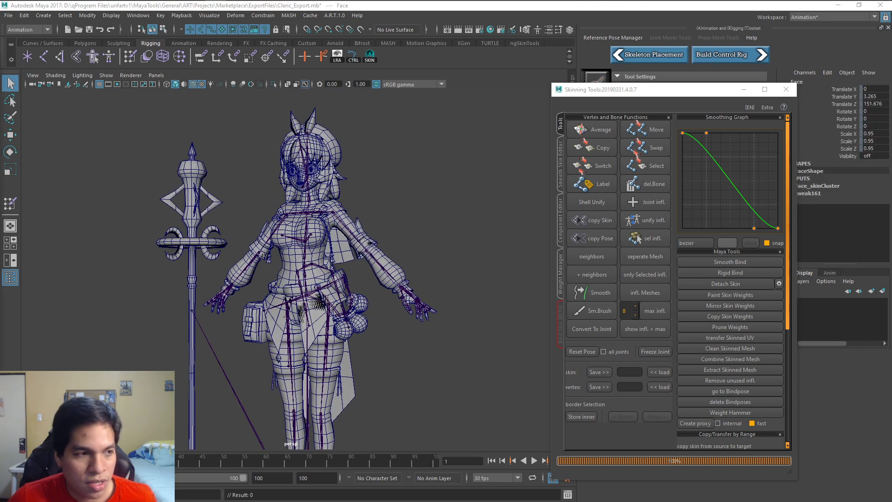
key("shift+h")
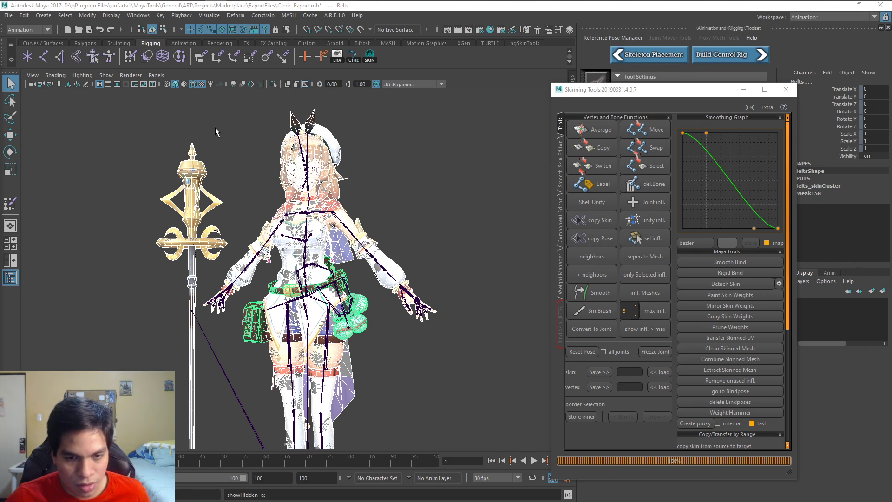
Step: Open a File Explorer window on Quick access, close the duplicate window, and minimize the remaining one
key("super")
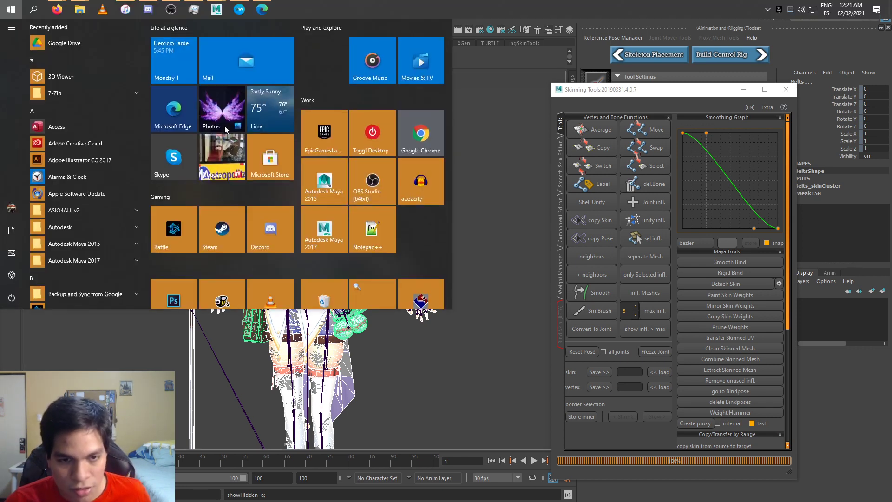
key("super+e")
left_click(470, 104)
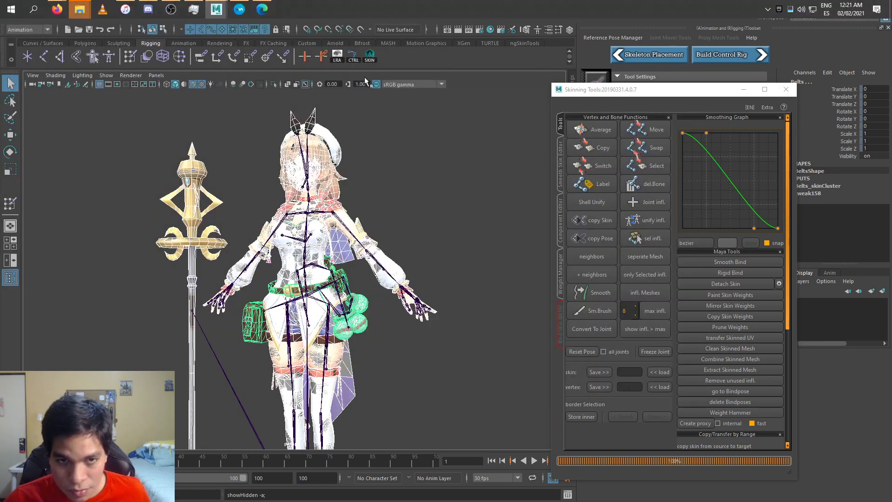
left_click(80, 9)
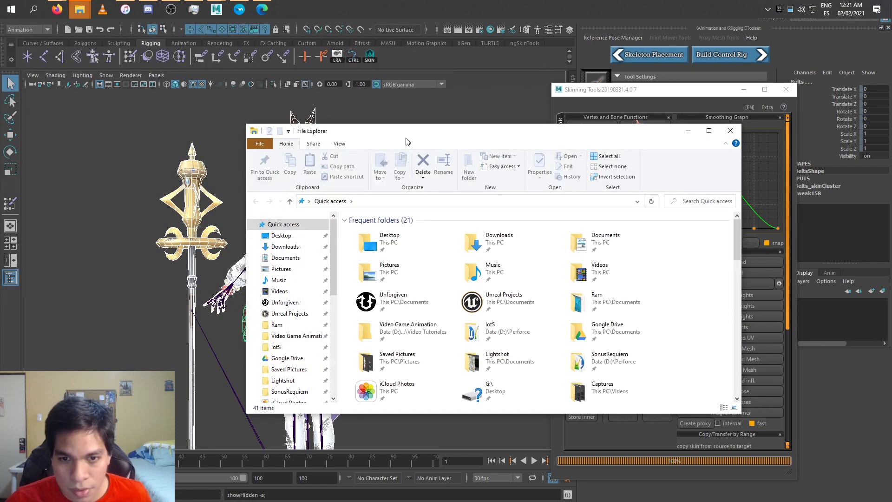
left_click(82, 9)
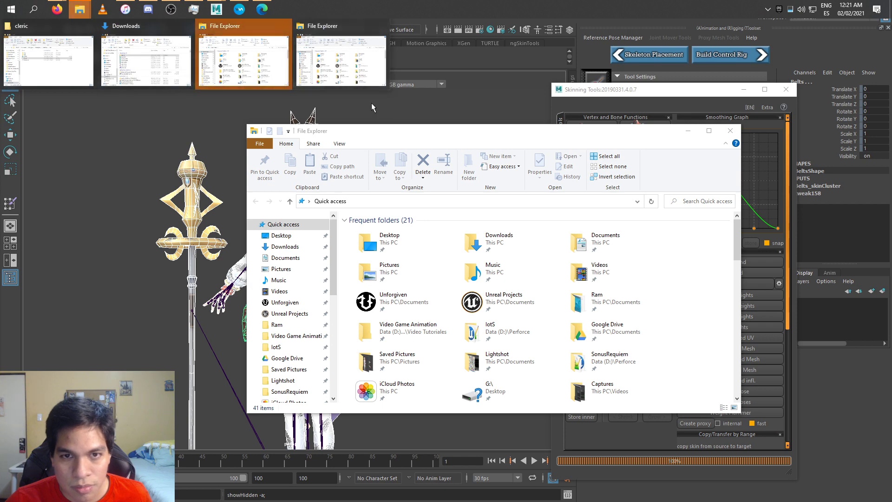
left_click(323, 72)
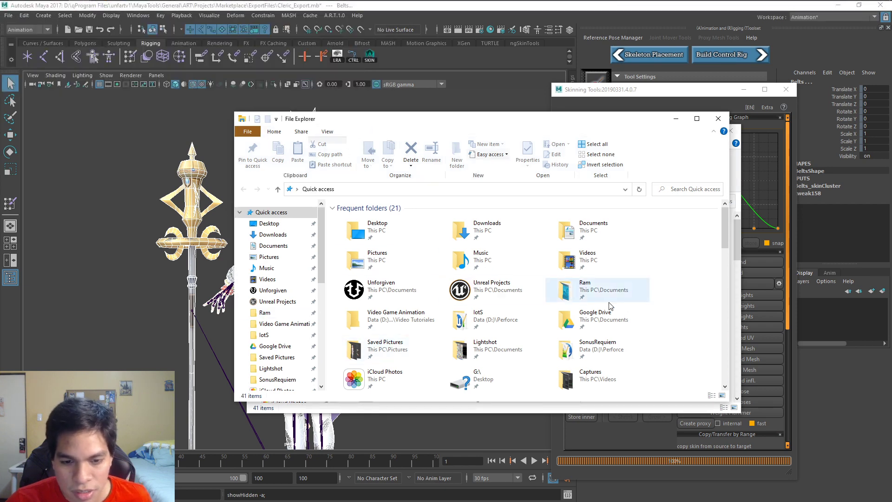
left_click(718, 118)
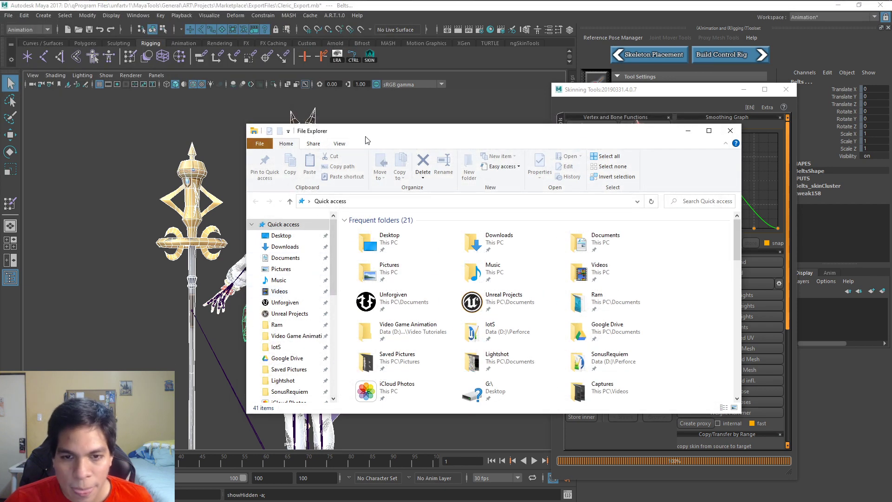
left_click_drag(367, 136, 314, 101)
scroll(232, 334, "down", 3)
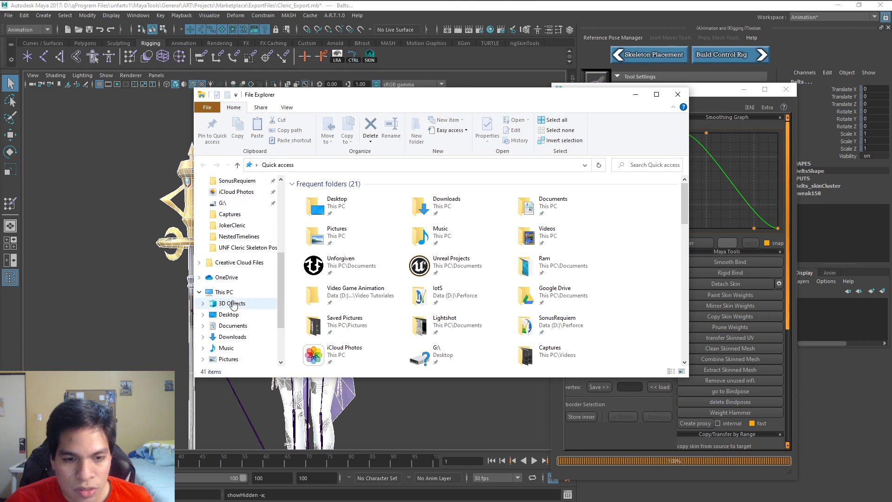
left_click(635, 94)
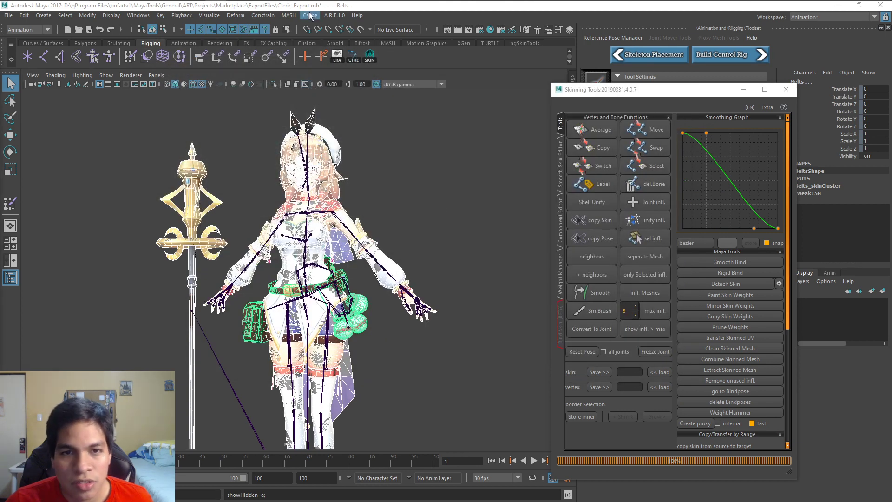
Step: Copy the tools path from the A.R.T. settings and close the settings without saving
left_click(334, 16)
mouse_move(377, 79)
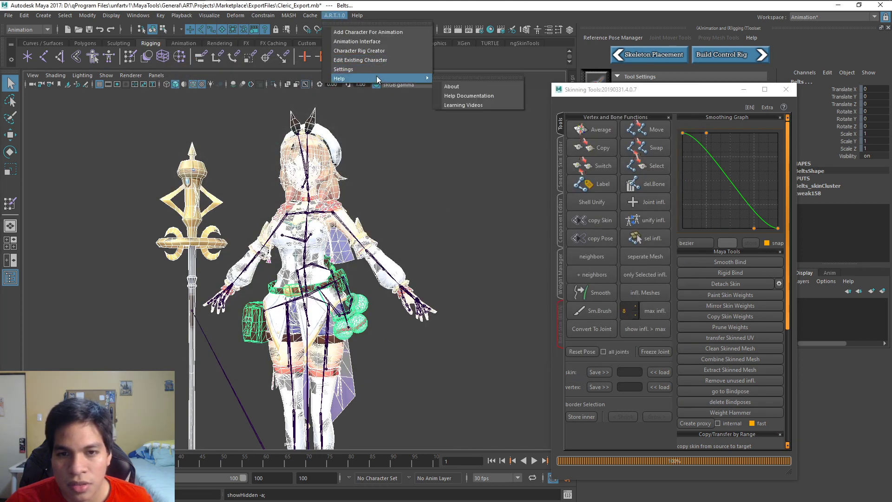
left_click(408, 70)
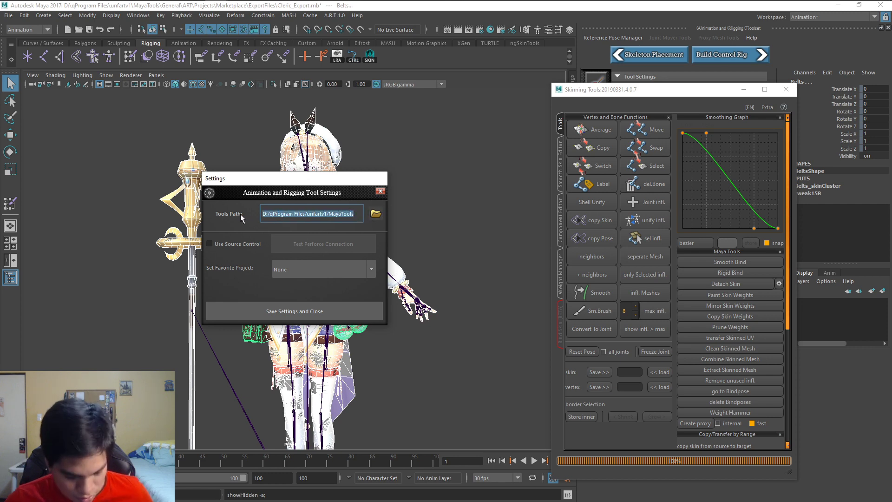
left_click(380, 191)
Step: Switch to File Explorer, go to D:/qProgram Files/unfartv1/MayaTools, and move up to its parent folder unfartv1
mouse_move(85, 9)
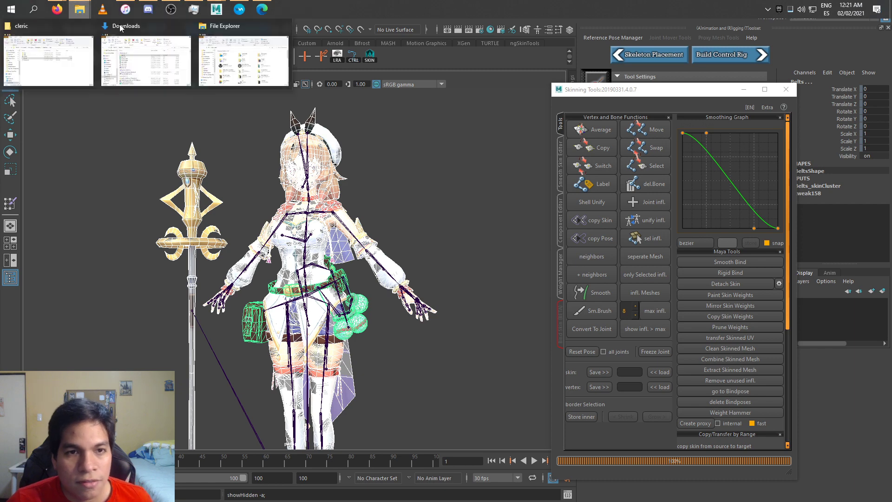
left_click(269, 70)
left_click(339, 168)
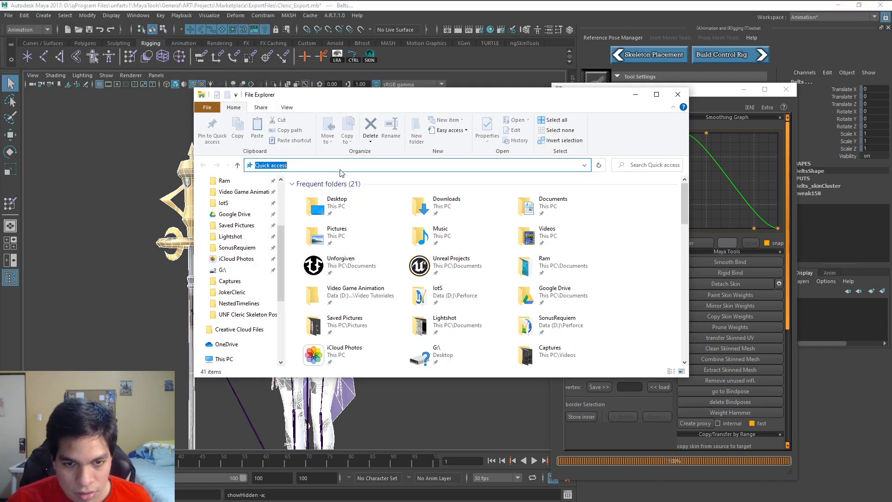
type("D:/qProgram Files/unfartv1/MayaTools")
key("Return")
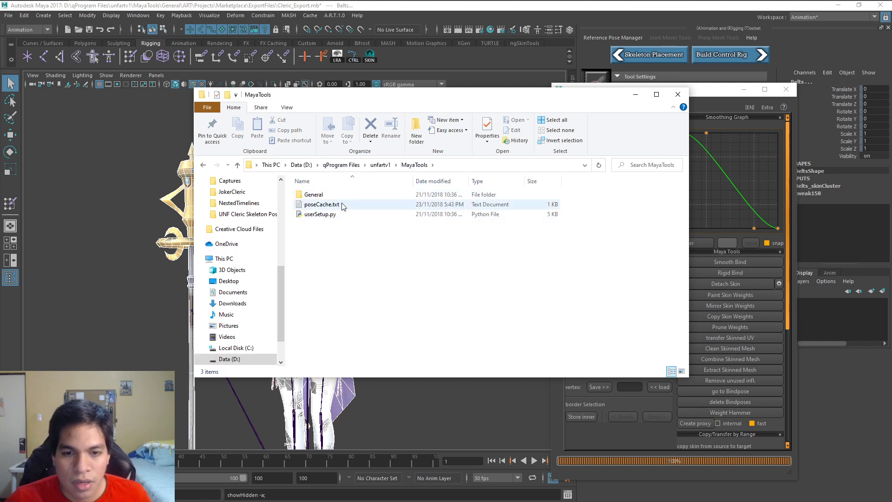
left_click(383, 166)
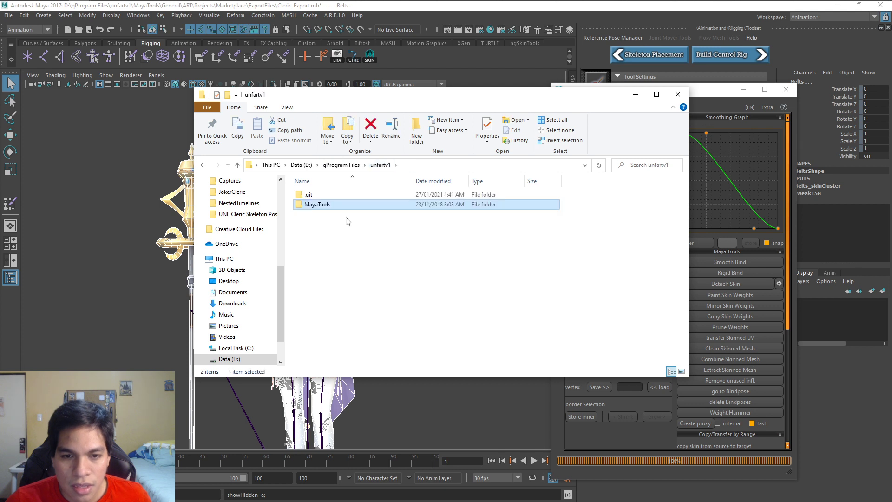
Step: Open Git Bash in the unfartv1 folder and check the repository's state with git status
right_click(333, 240)
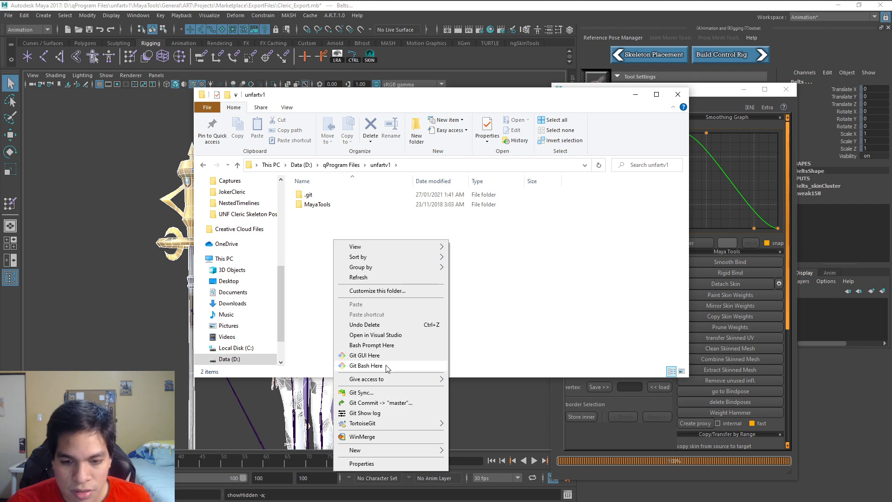
left_click(365, 365)
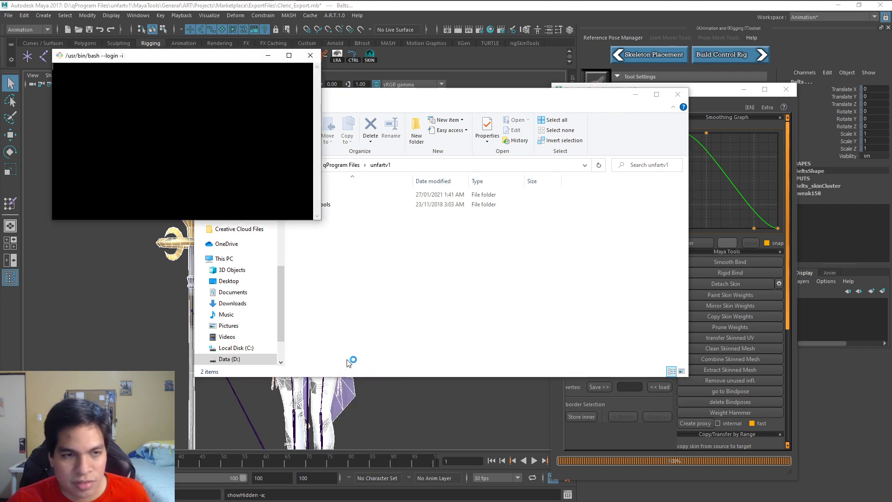
type("git status")
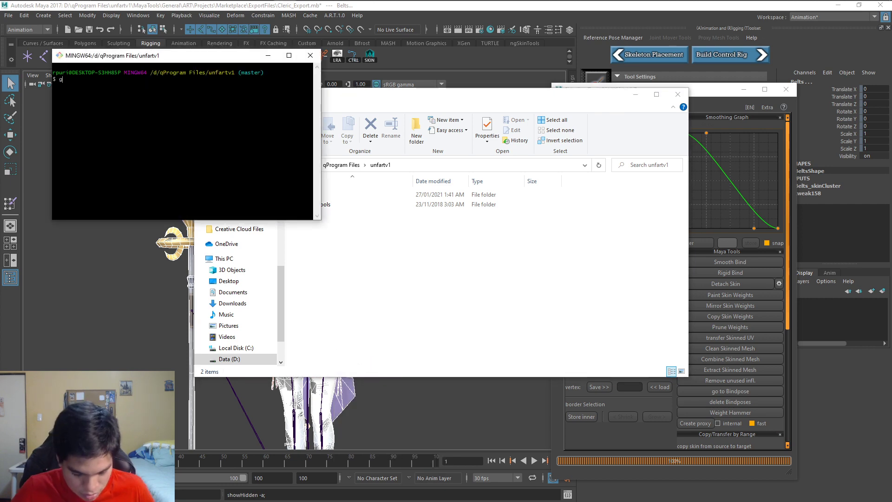
key("Return")
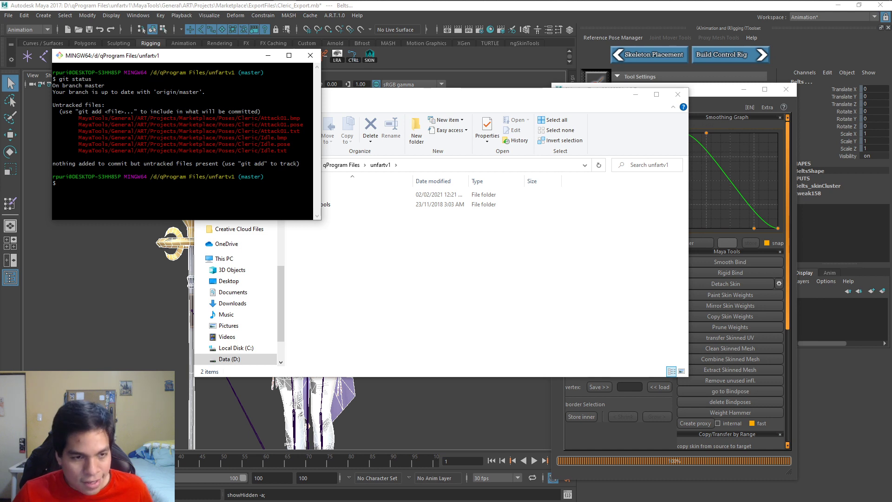
Step: Stage all files, commit with the message "added Idle pose and Attack01 pose", and push, using one chained Git command
type("git add -")
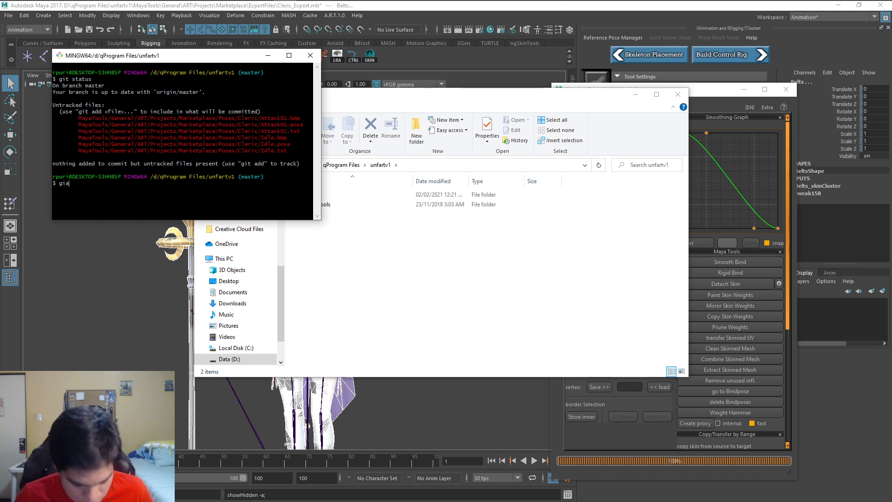
type("A")
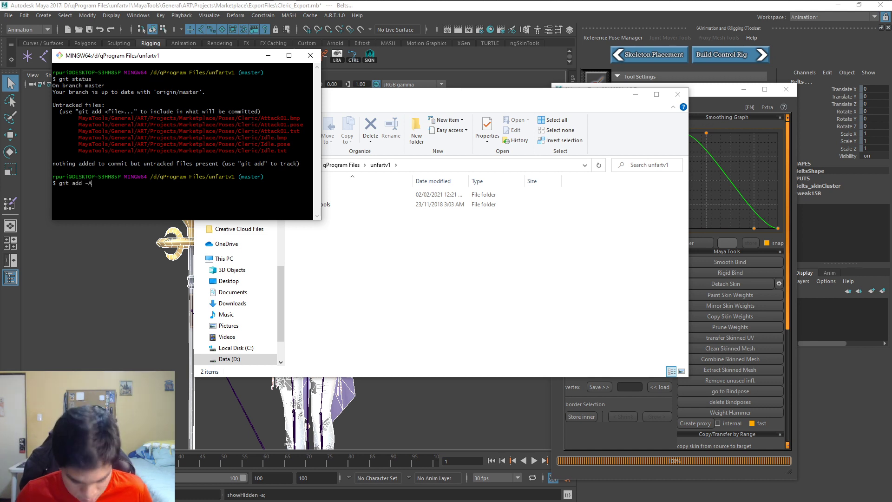
type("; git c")
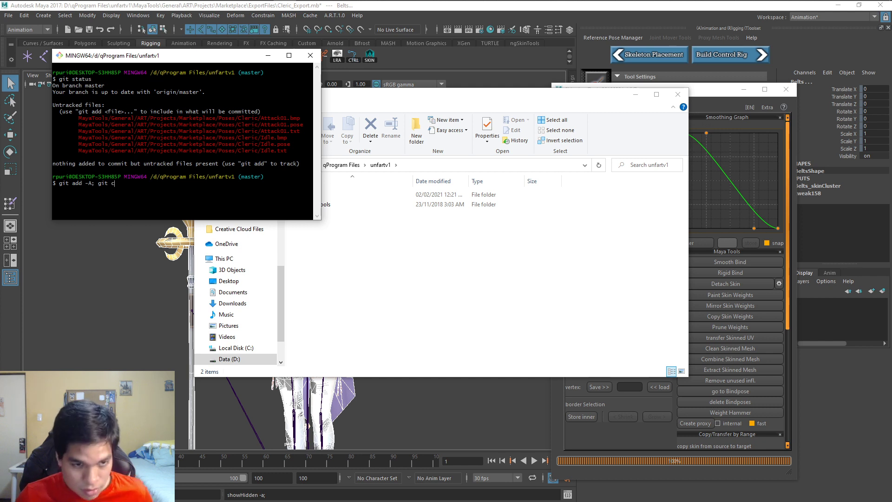
type("ommit -m \"")
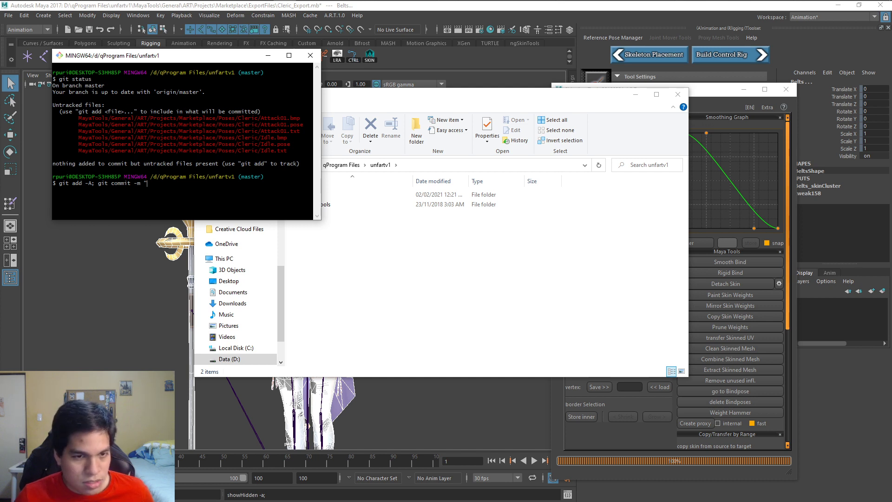
type("added ")
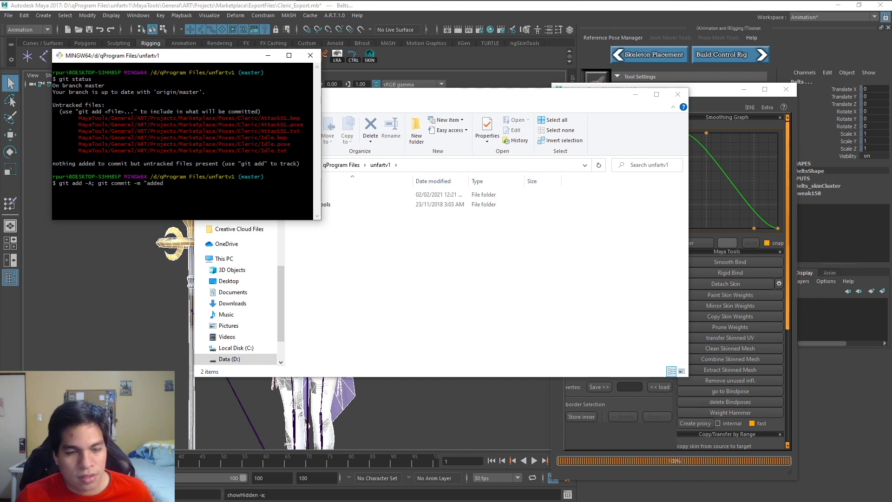
type("Idle")
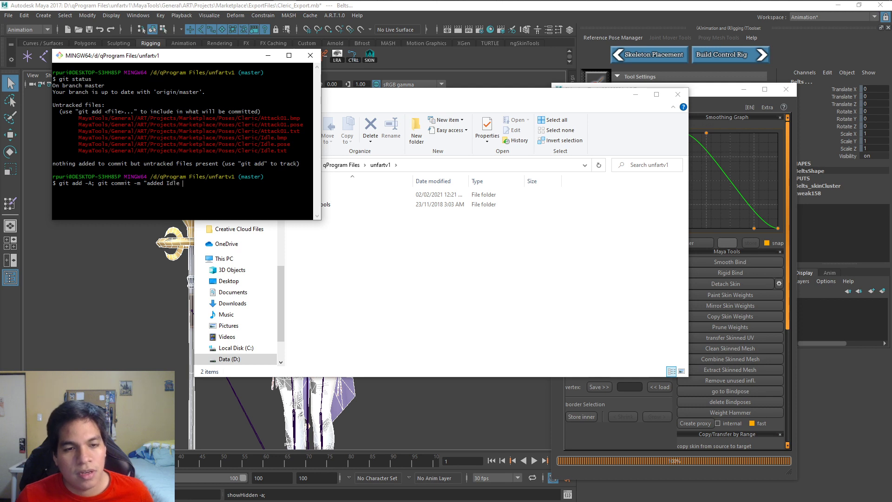
type(" pose ")
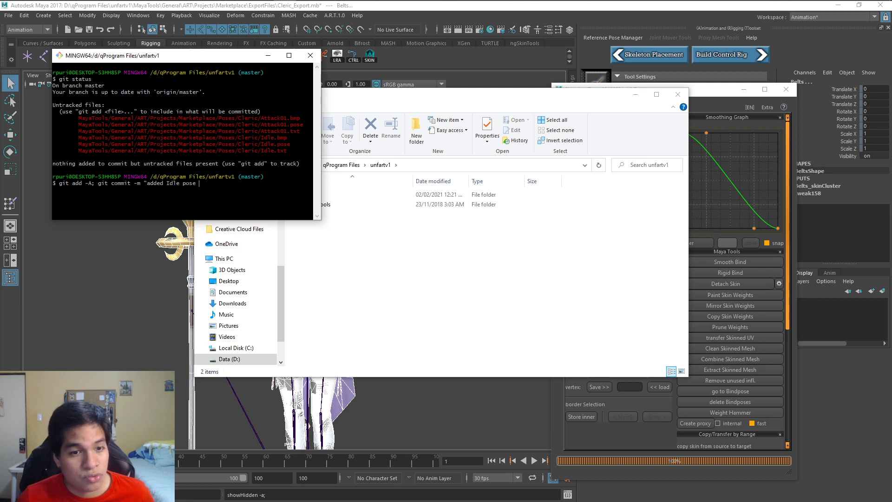
type("and A")
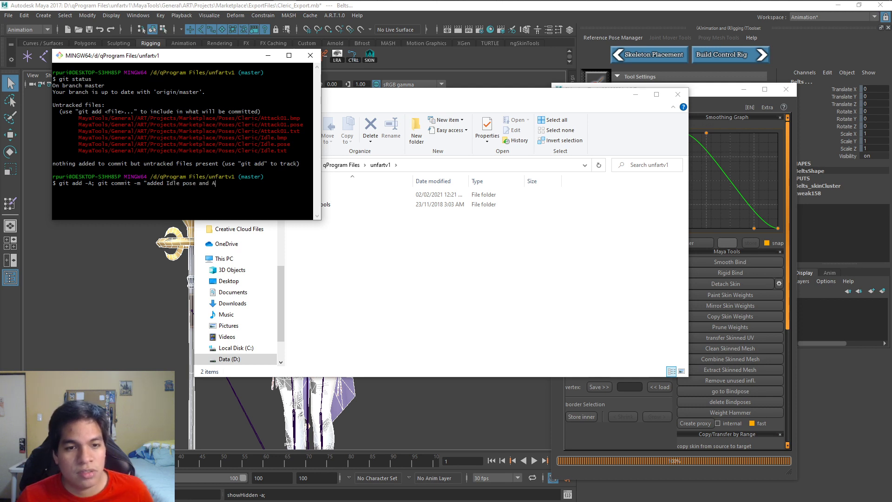
type("ttack")
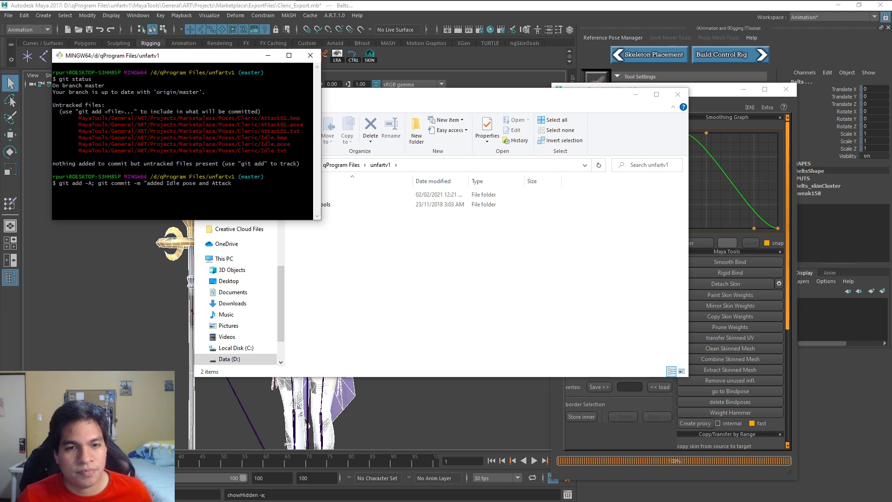
type("01 ")
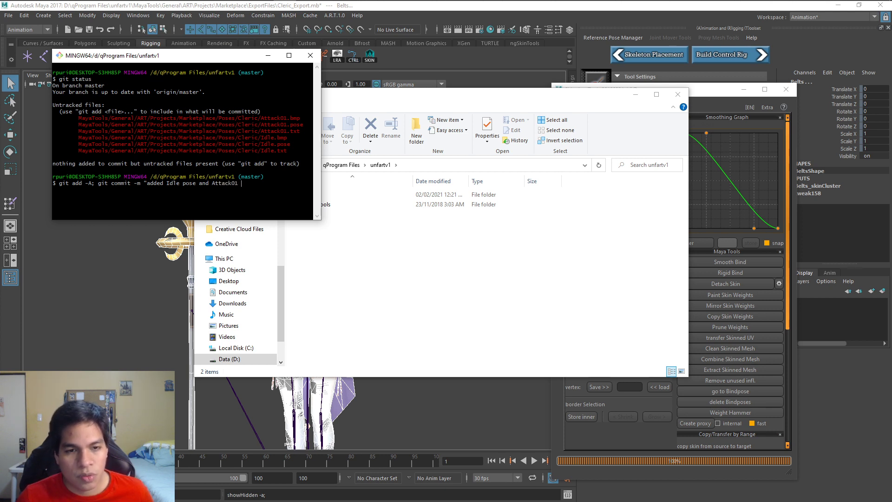
type("pose")
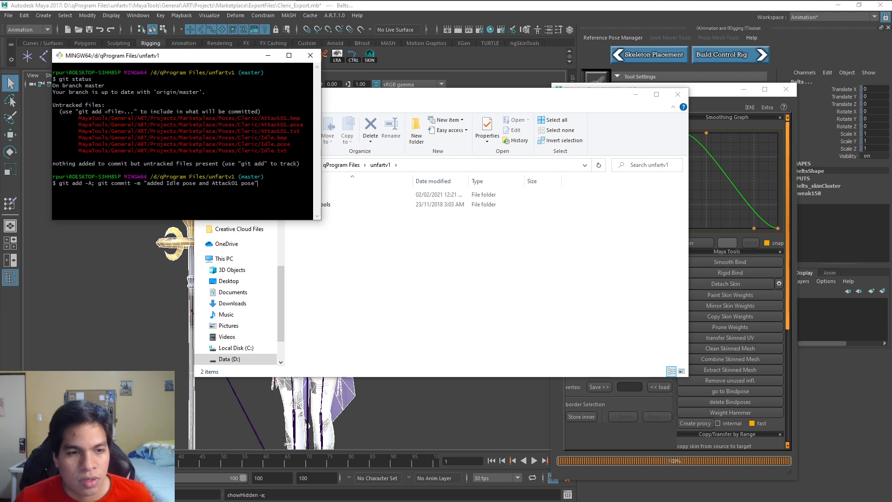
type("\"; ")
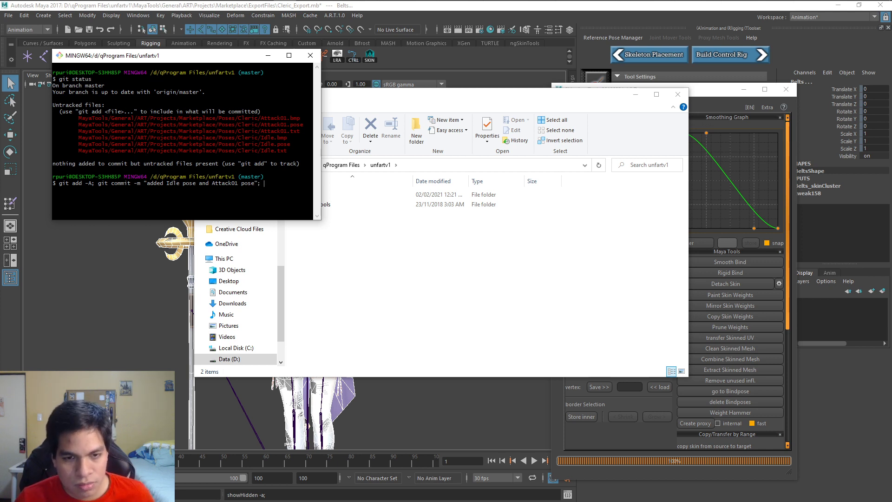
type("git pus")
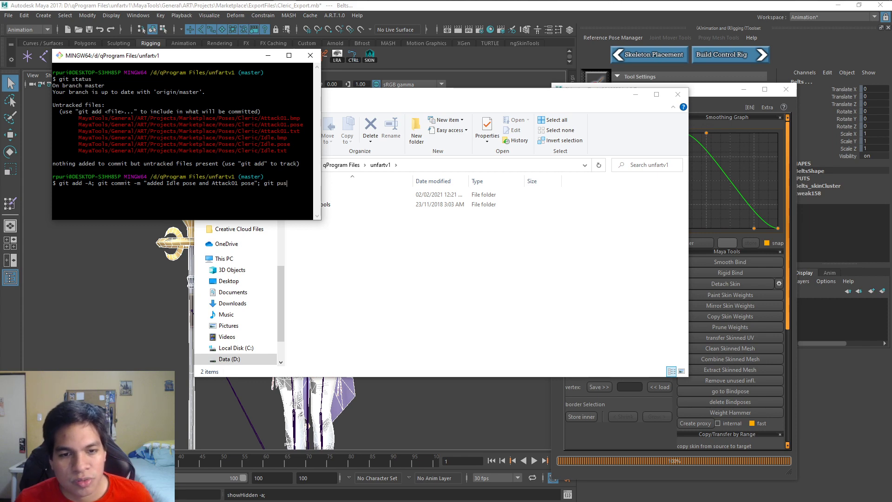
type("h")
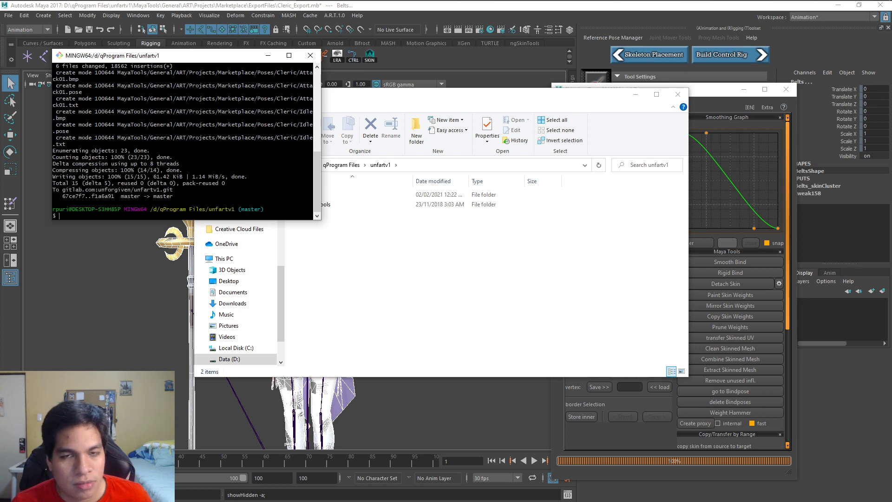
Step: Check the repository again with git status, and close Git Bash and the File Explorer window
type("git status")
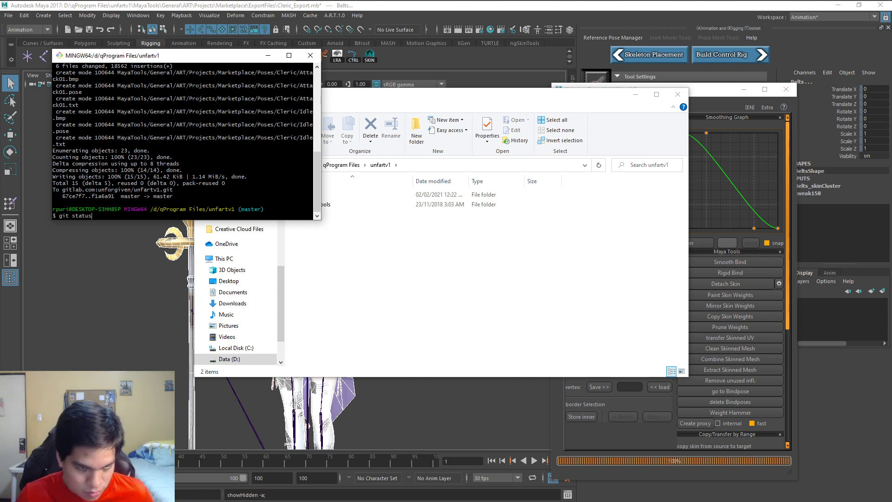
key("Return")
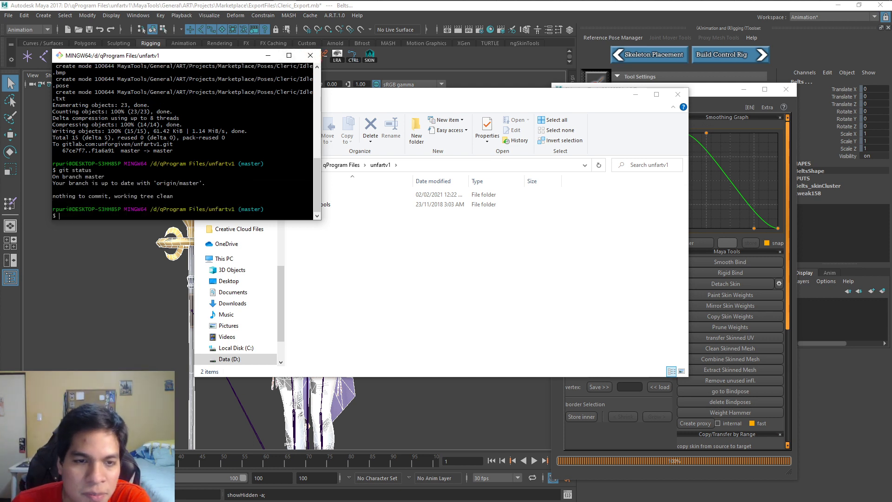
left_click(311, 55)
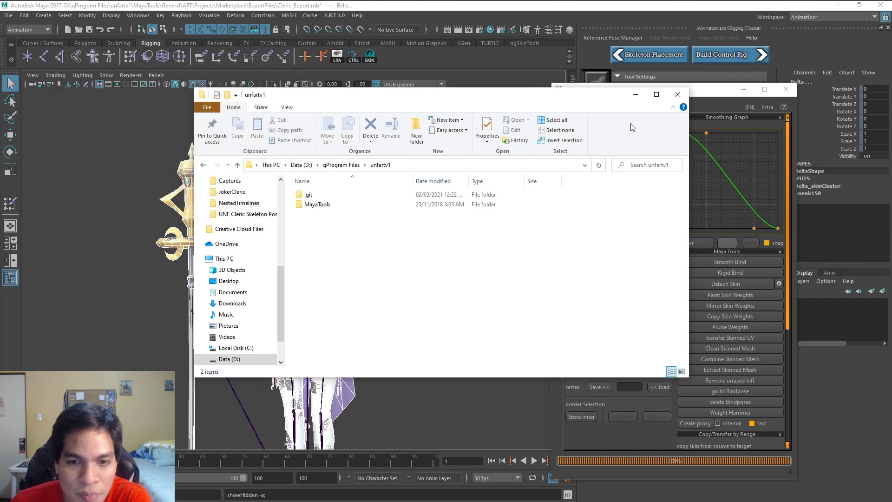
left_click(682, 97)
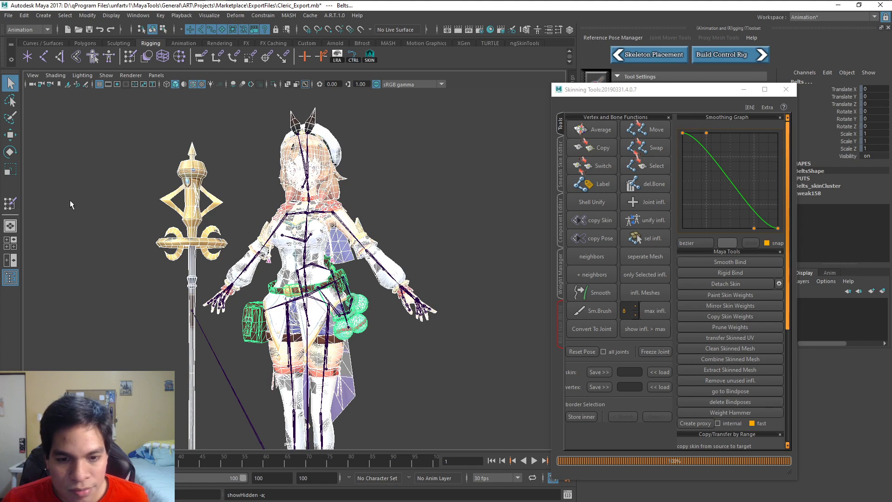
Step: Review the selected original meshes Belts, We, Body, Hair, Cloak and Face in the Outliner and detach their skin
scroll(365, 220, "up", 3)
left_click_drag(405, 250, 438, 169, "alt")
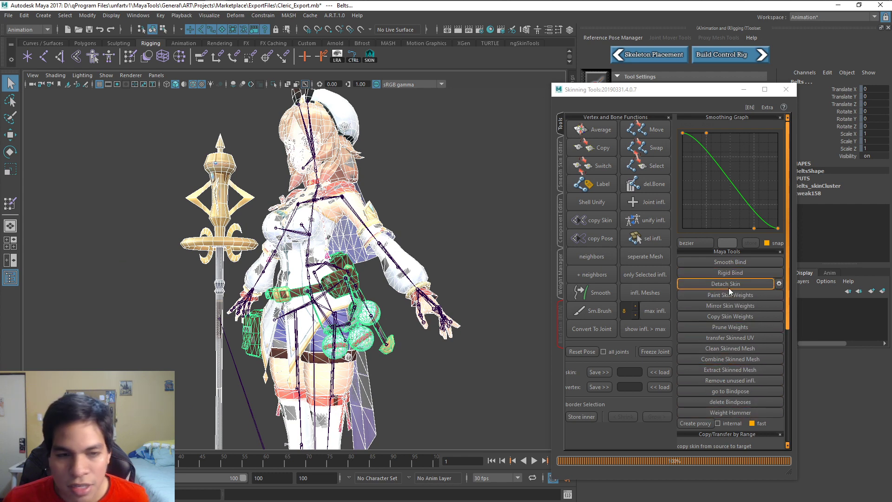
left_click_drag(0, 61, 331, 110)
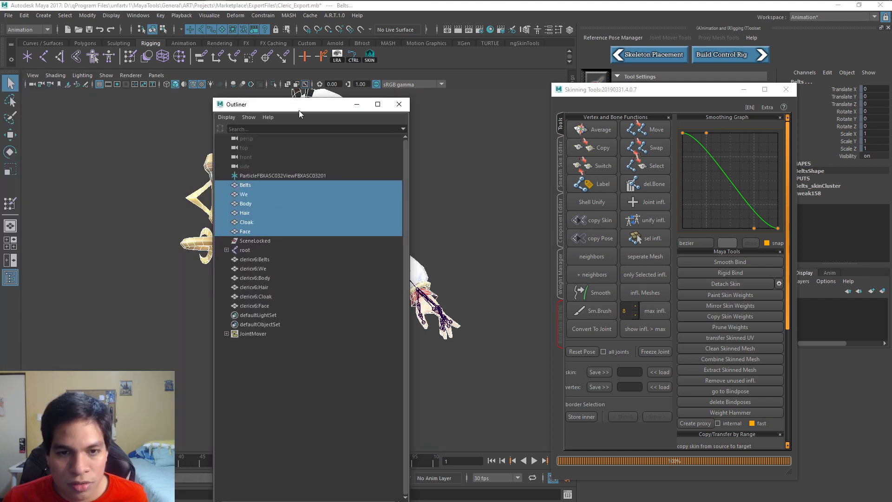
left_click_drag(299, 110, 0, 111)
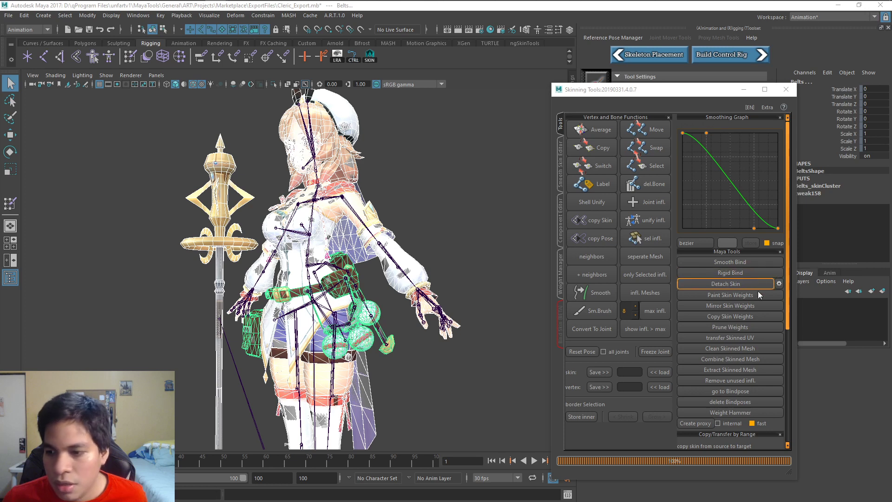
left_click(732, 283)
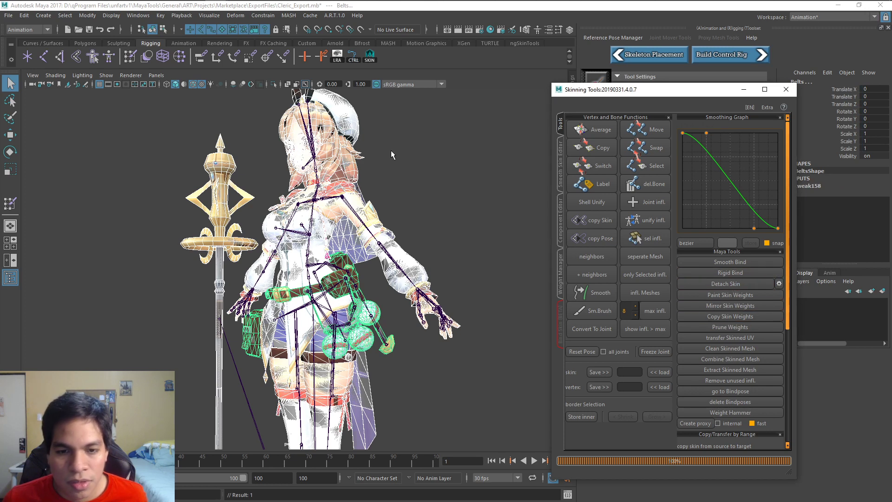
Step: Delete the detached original meshes and display the remaining clericv6 meshes shaded without textures
key("5")
key("6")
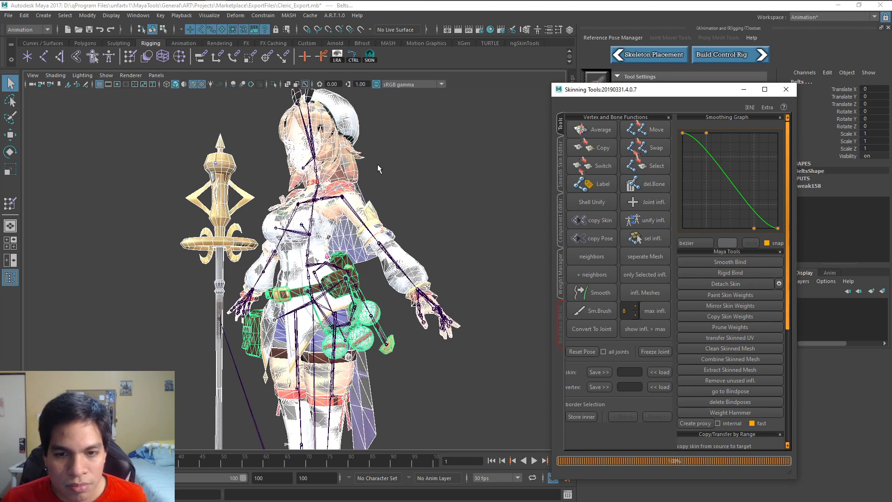
left_click(382, 163)
key("5")
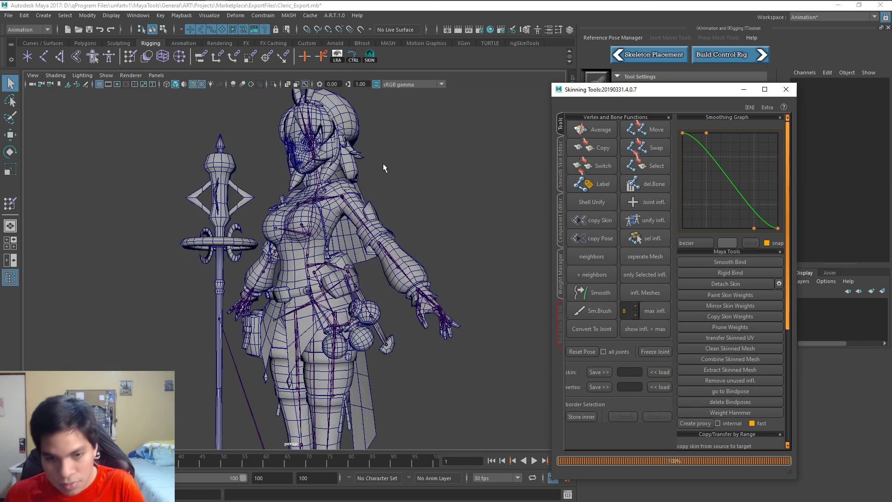
Step: Rename the clericv6:Belts mesh as Belts and the clericv6:We mesh as Weapon in the Outliner
left_click(287, 301)
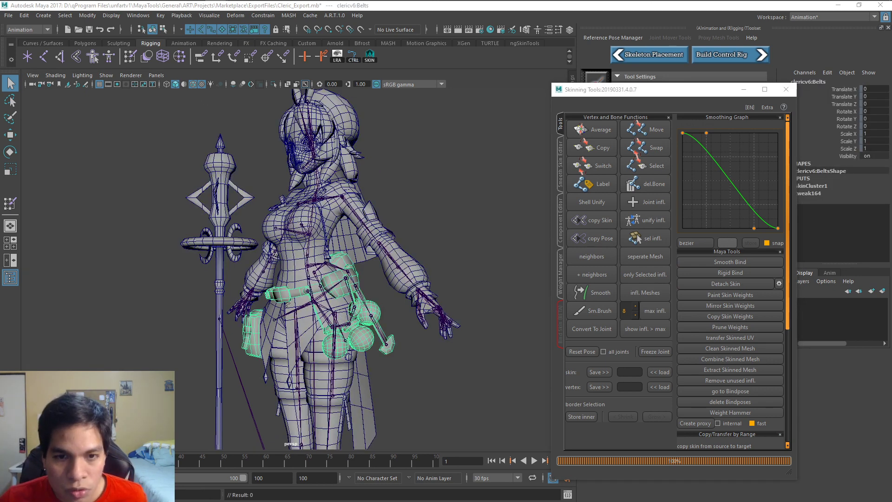
left_click_drag(0, 87, 149, 87)
double_click(94, 186)
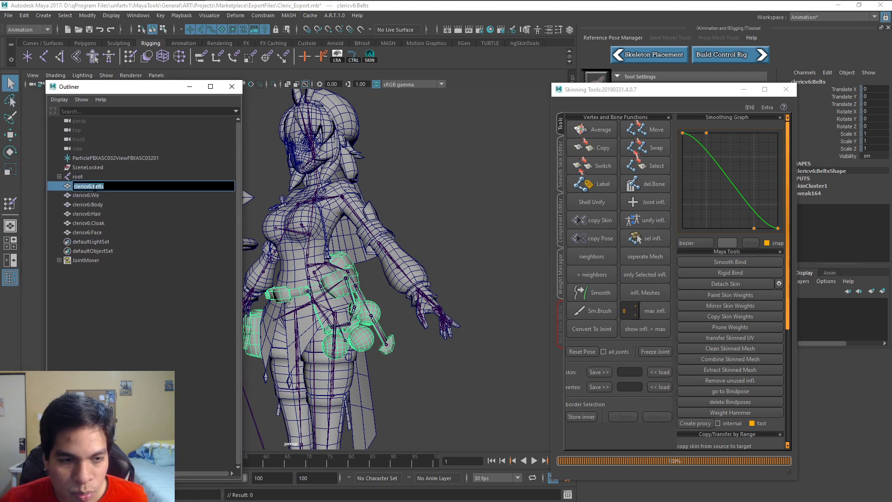
type("Belts")
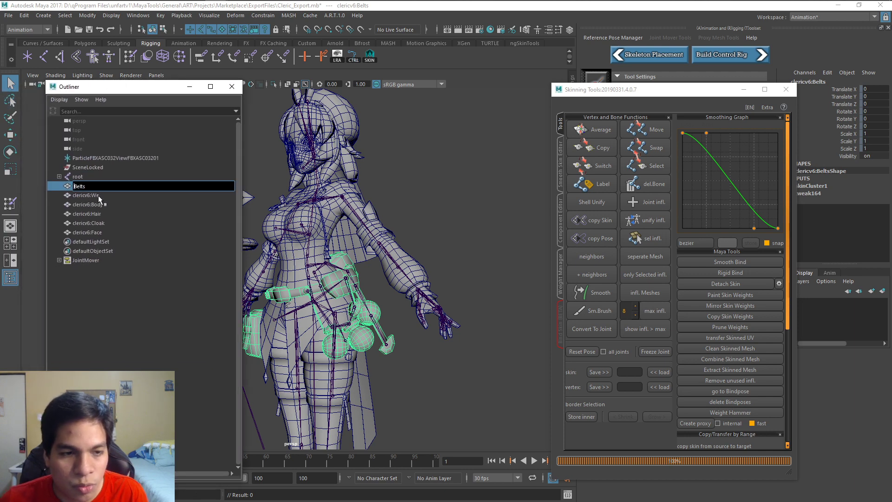
left_click(96, 197)
double_click(96, 197)
type("We")
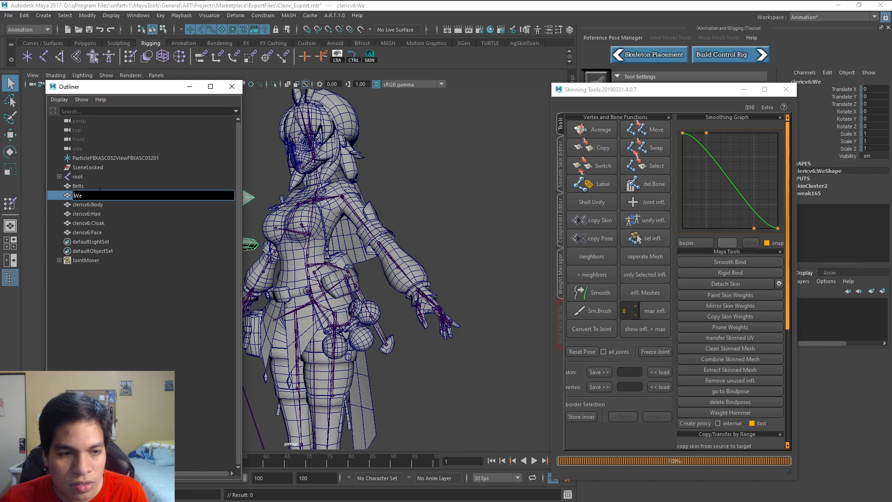
type("apon")
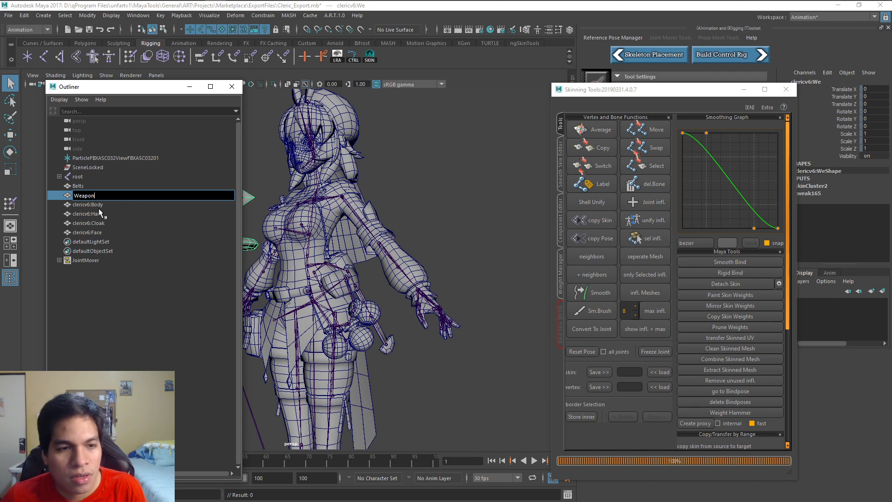
left_click(99, 213)
Step: Rename the clericv6:Body mesh as Body and the clericv6:Hair mesh as Hair in the Outliner
left_click(98, 205)
left_click_drag(94, 205, 41, 210)
key("BackSpace")
double_click(103, 214)
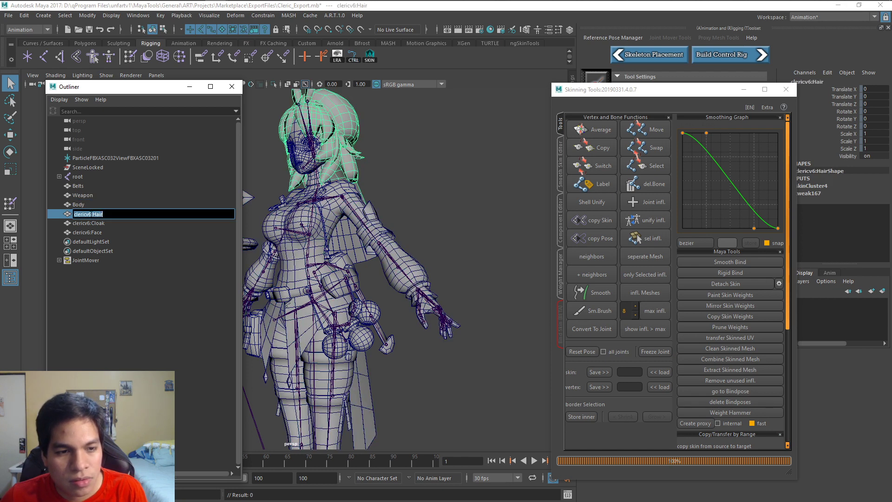
double_click(85, 214)
key("BackSpace")
key("Delete")
Step: Rename the clericv6:Cloak mesh as Cloak and the clericv6:Face mesh as Face, and move the Outliner off the viewport
double_click(95, 223)
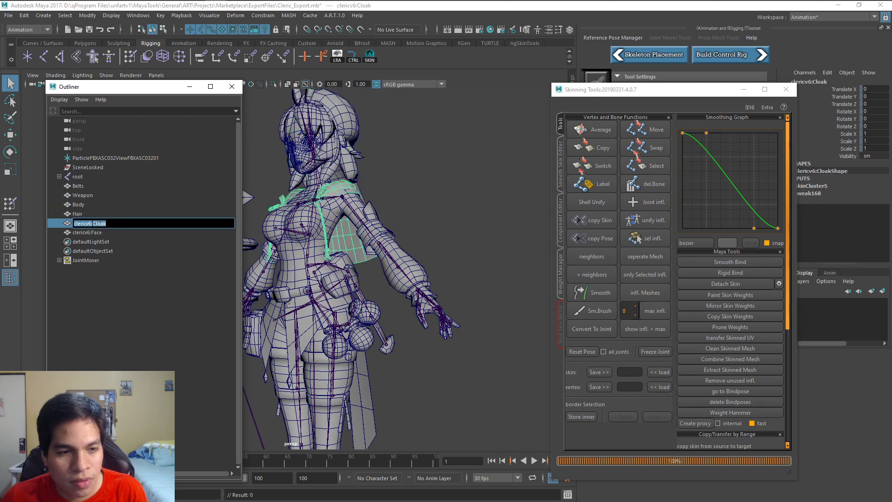
left_click_drag(91, 223, 56, 236)
key("BackSpace")
double_click(93, 232)
key("BackSpace")
left_click(151, 243)
left_click(131, 215)
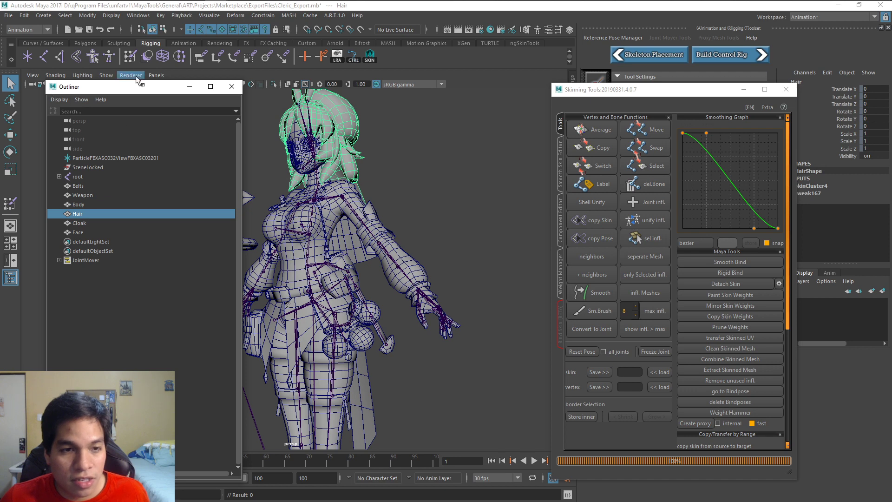
left_click_drag(142, 90, 0, 102)
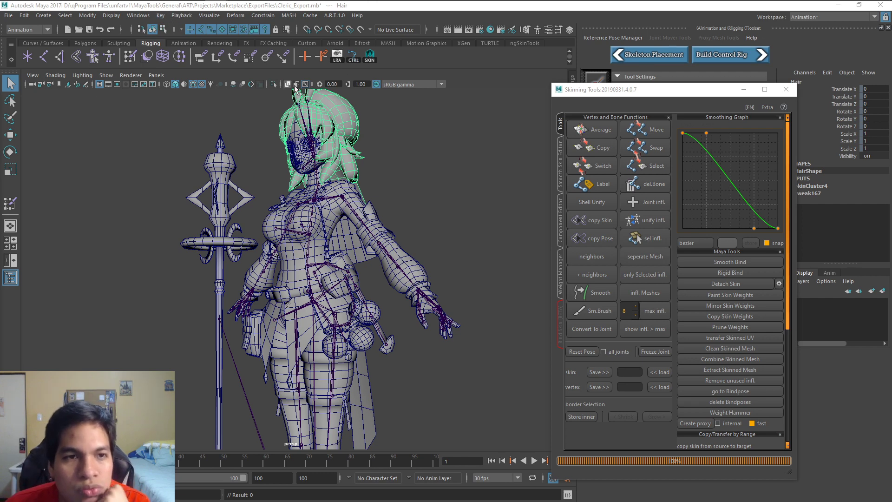
Step: Assign the existing material FBXASC0481FBXASC032FBXASC045FBXASC032Default to the Hair mesh
right_click(343, 128)
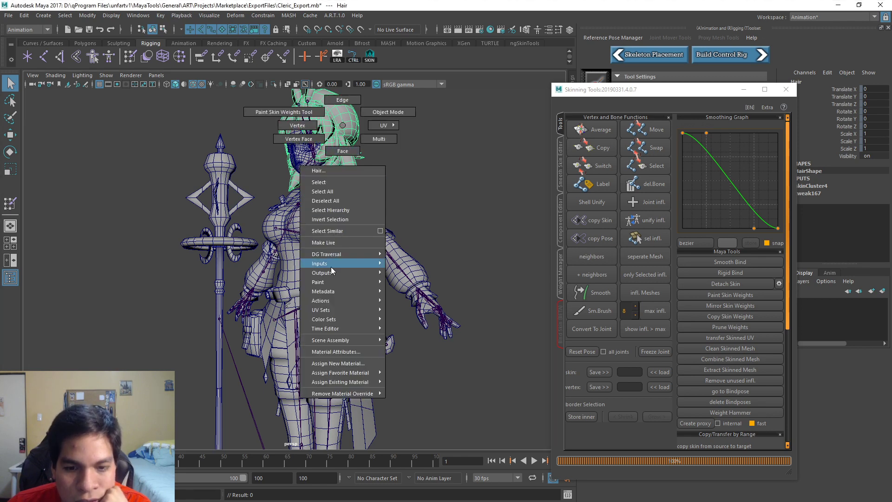
mouse_move(345, 381)
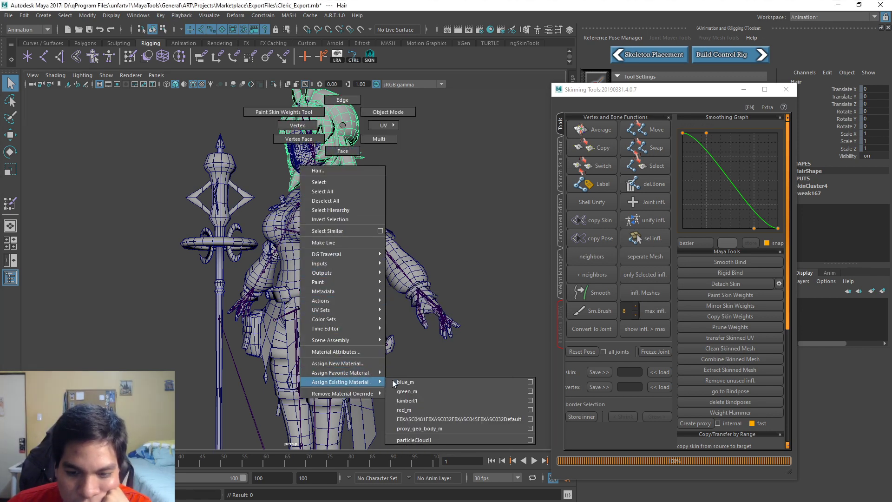
left_click(425, 418)
Step: Try to assign the existing FBXASC0481FBXASC032FBXASC045FBXASC032Default material to the Body mesh
right_click(333, 214)
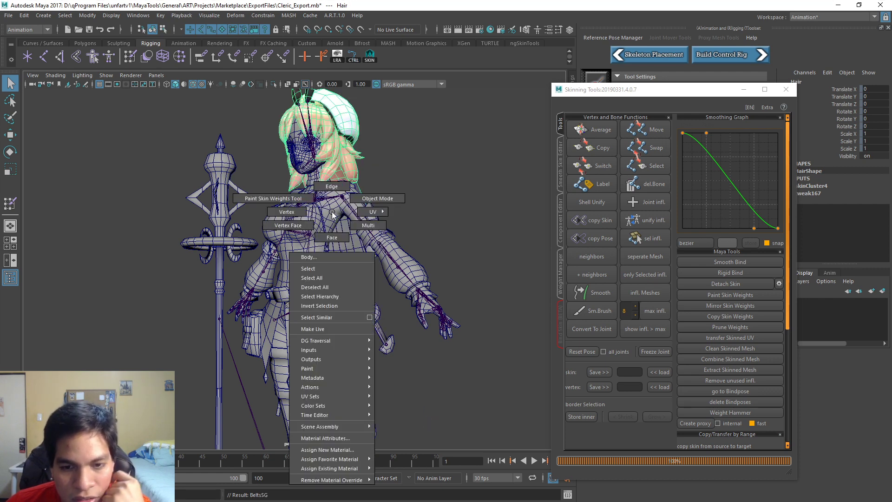
mouse_move(334, 468)
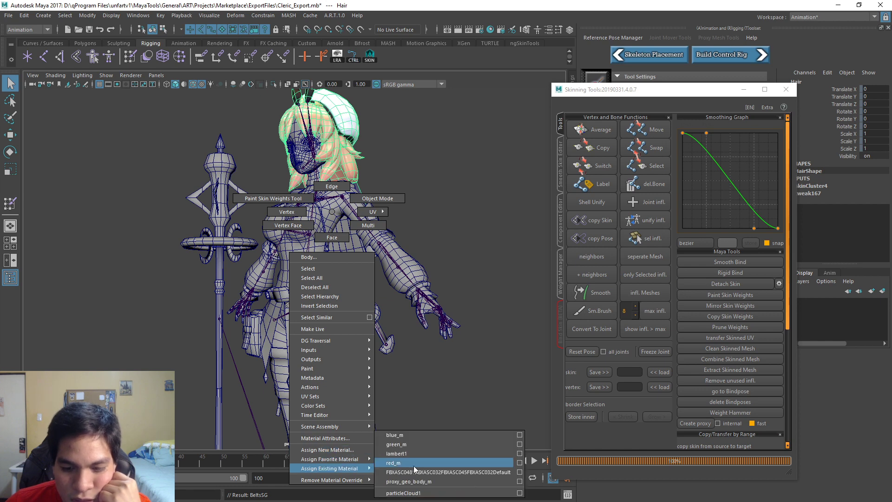
left_click(441, 471)
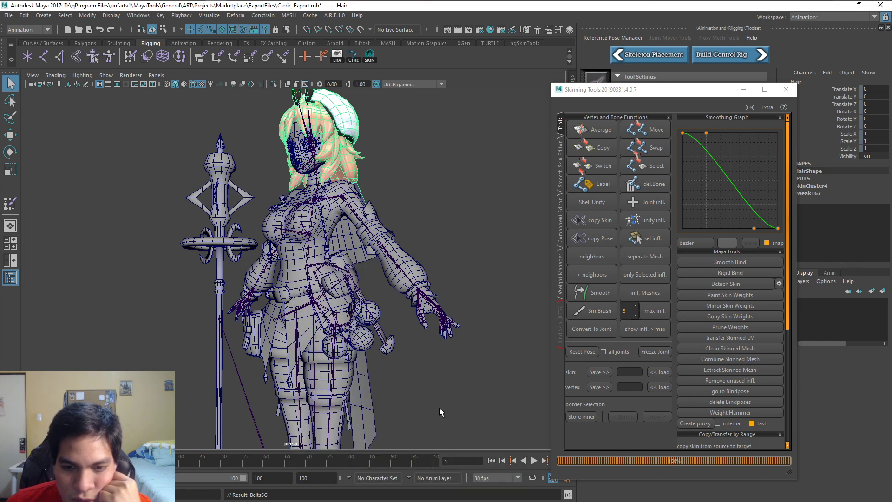
right_click(350, 211)
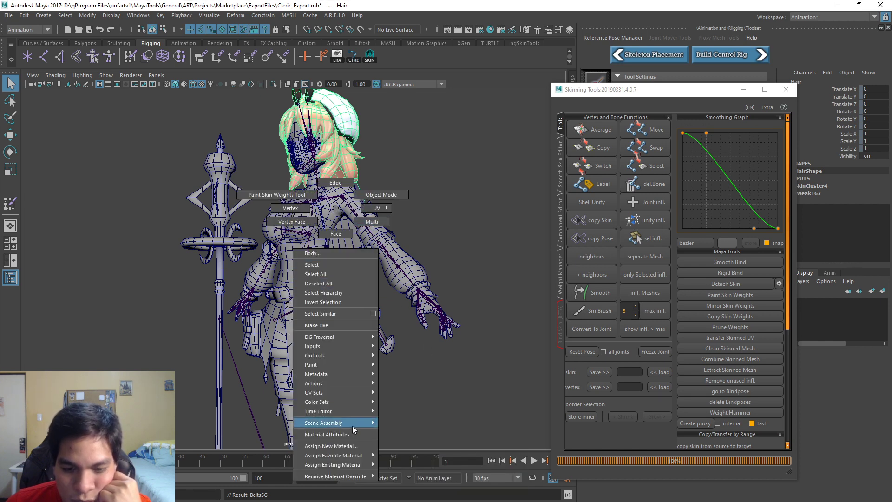
mouse_move(359, 464)
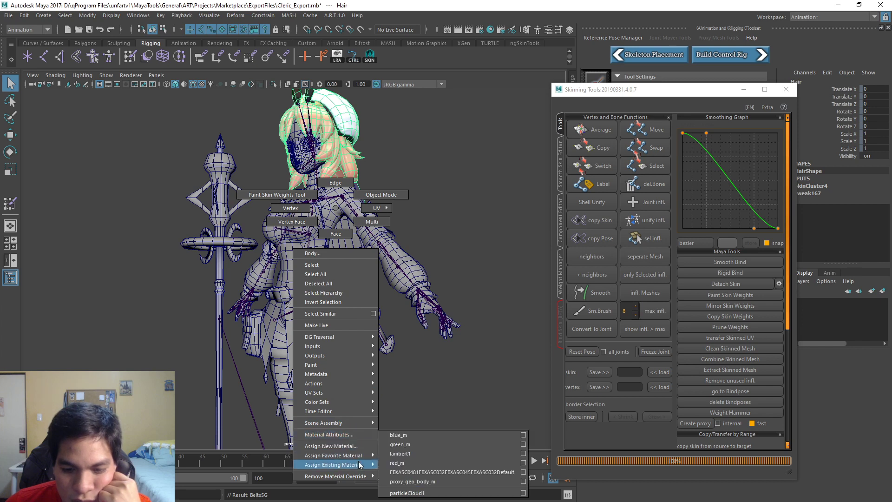
left_click(420, 472)
Step: Assign the existing FBXASC0481FBXASC032FBXASC045FBXASC032Default material to the Body mesh and to the Cloak mesh
left_click(339, 227)
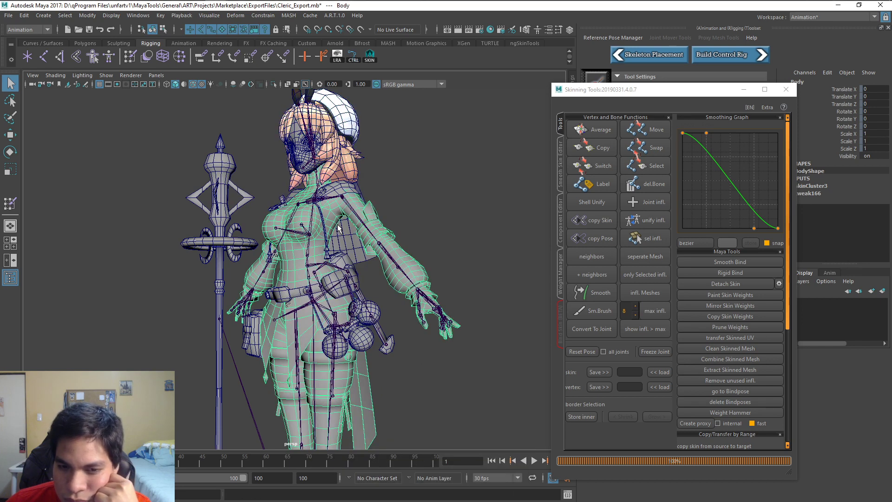
right_click(330, 210)
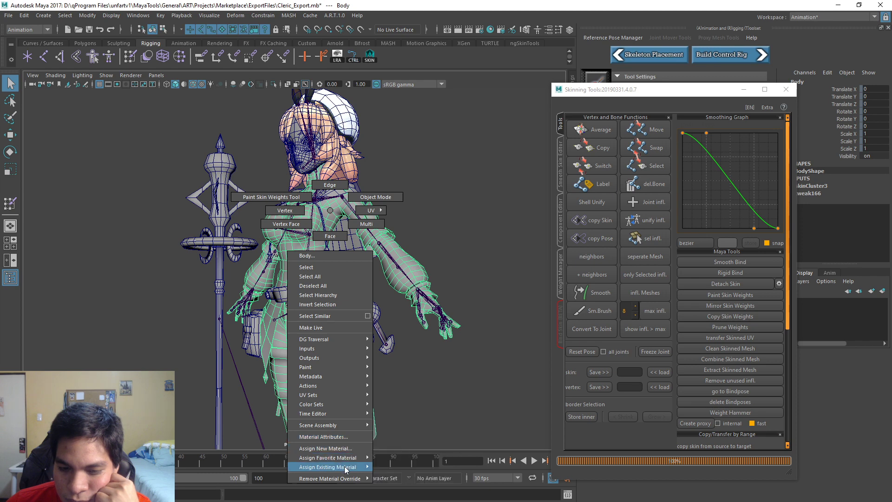
mouse_move(344, 466)
left_click(436, 471)
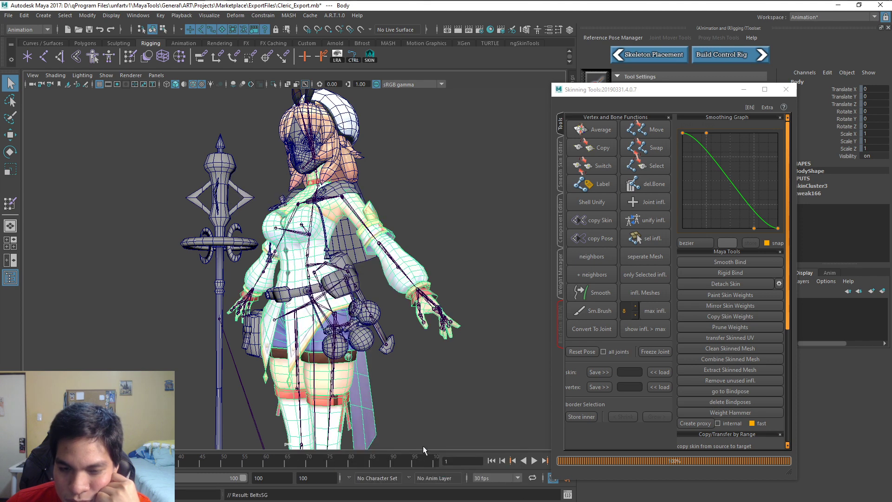
left_click(333, 192)
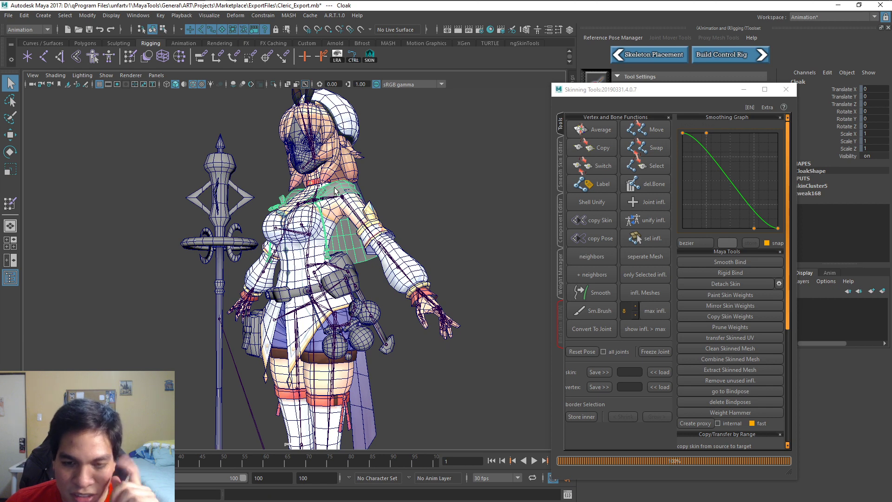
right_click(336, 190)
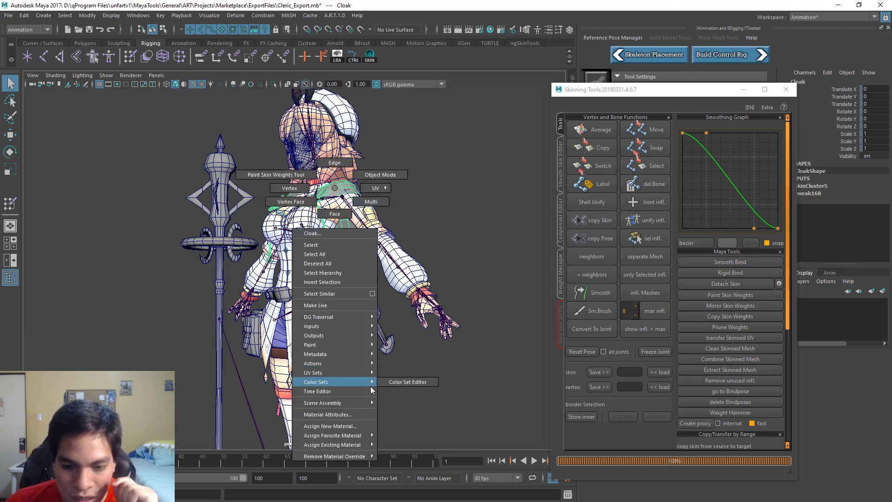
mouse_move(360, 446)
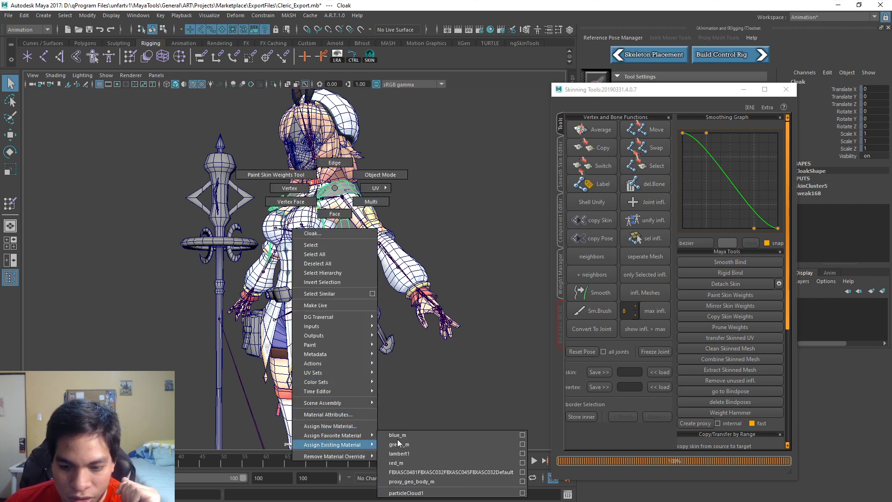
left_click(449, 476)
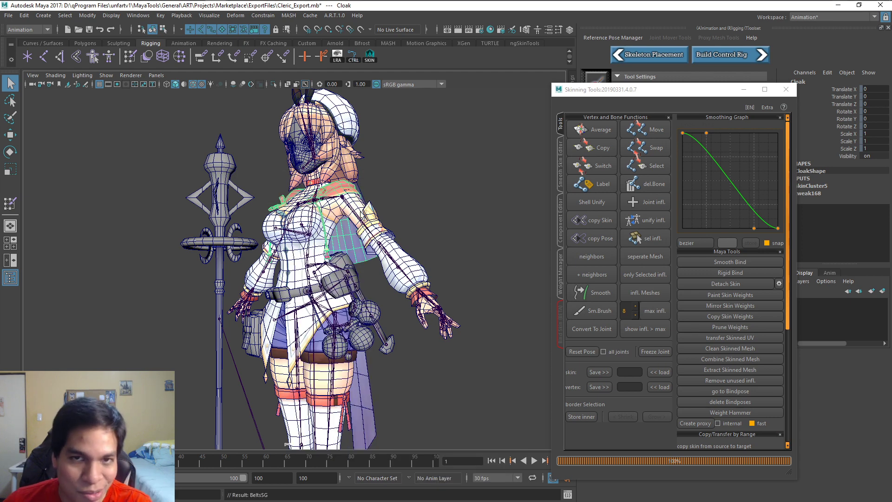
Step: Assign the existing FBXASC0481FBXASC032FBXASC045FBXASC032Default material to the Face mesh and to the Weapon mesh
left_click(304, 156)
right_click(305, 157)
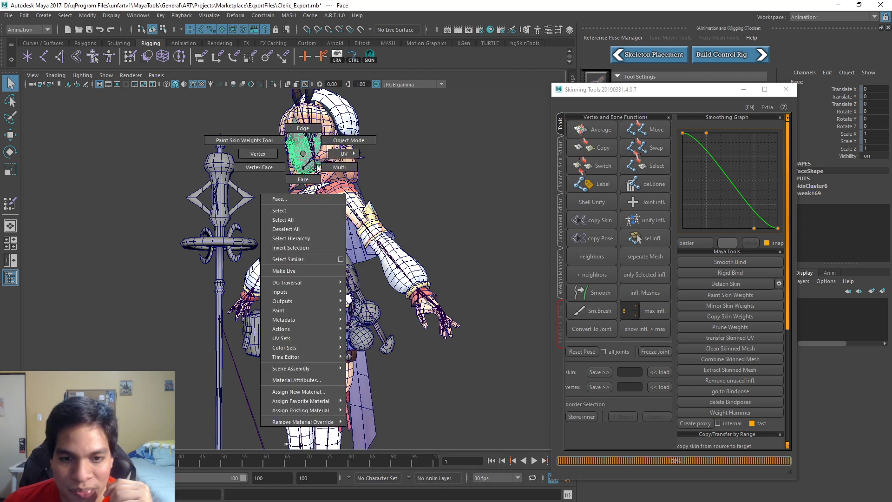
mouse_move(320, 409)
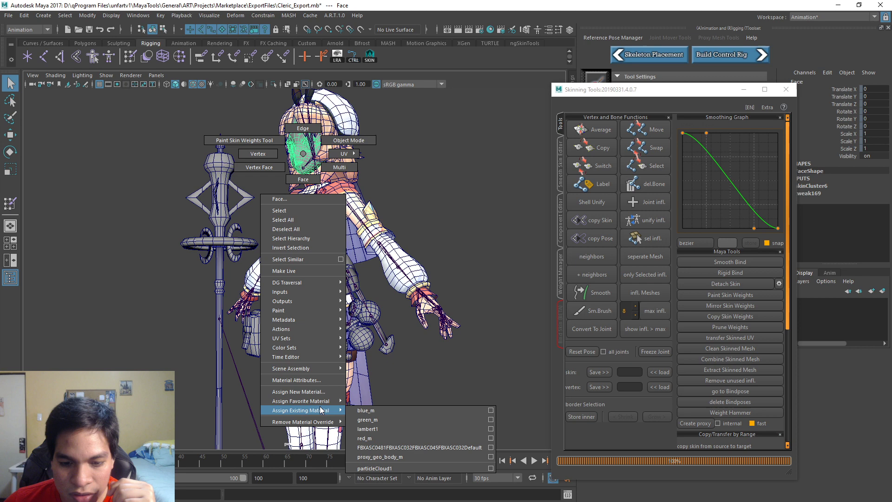
left_click(397, 447)
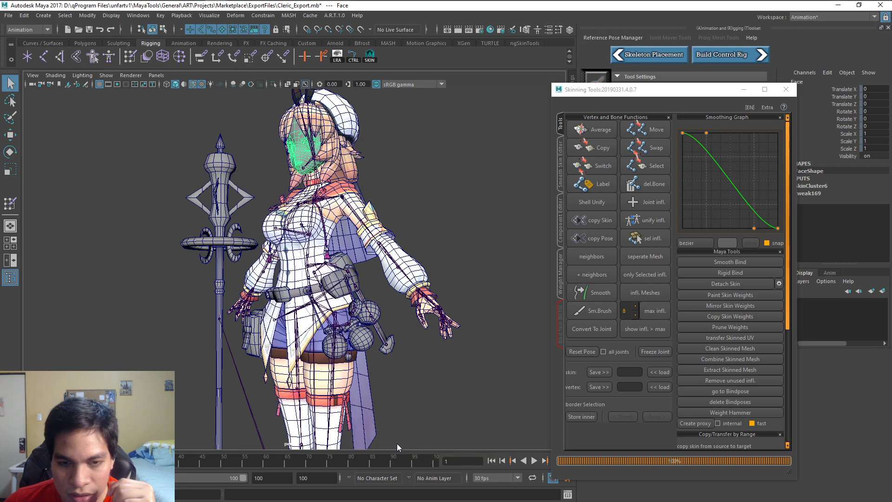
left_click(222, 173)
right_click(223, 170)
mouse_move(246, 426)
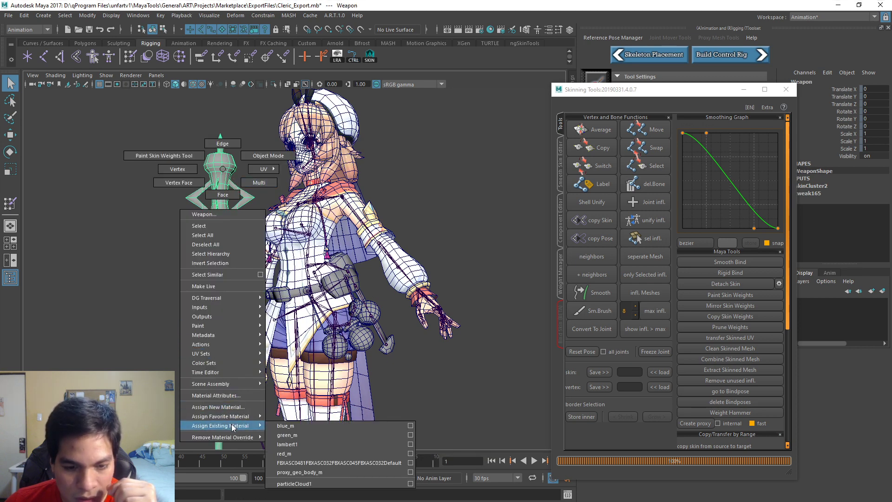
left_click(343, 460)
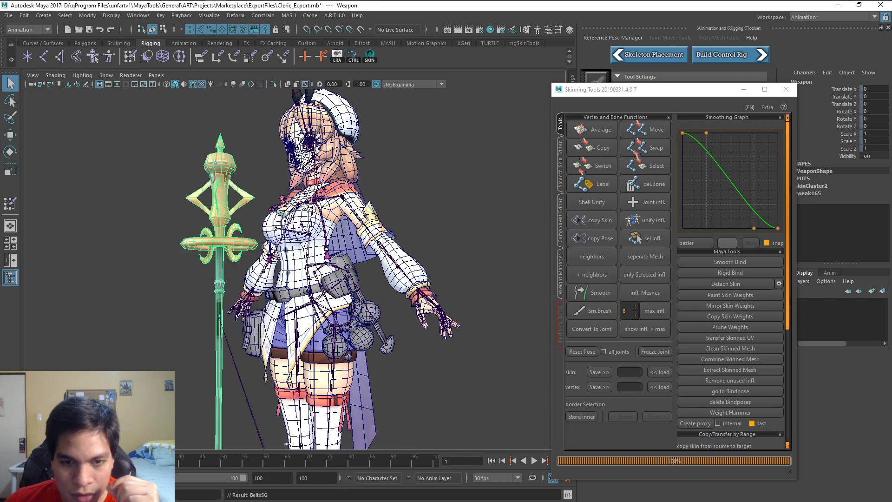
Step: Assign the existing FBXASC0481FBXASC032FBXASC045FBXASC032Default material to the Belts mesh
left_click(357, 281)
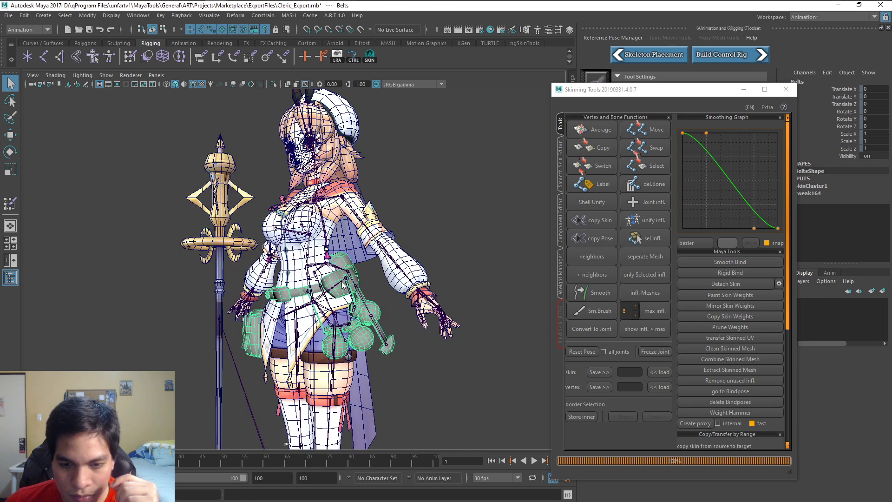
right_click(344, 283)
mouse_move(358, 482)
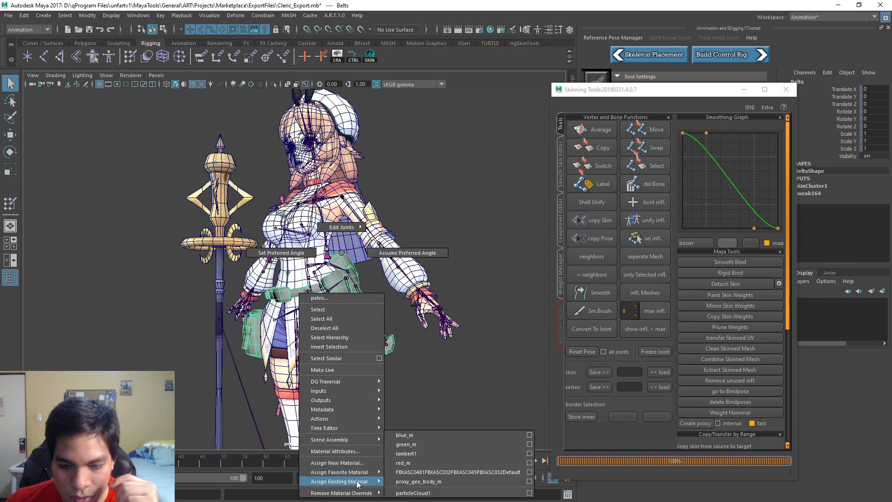
left_click(450, 474)
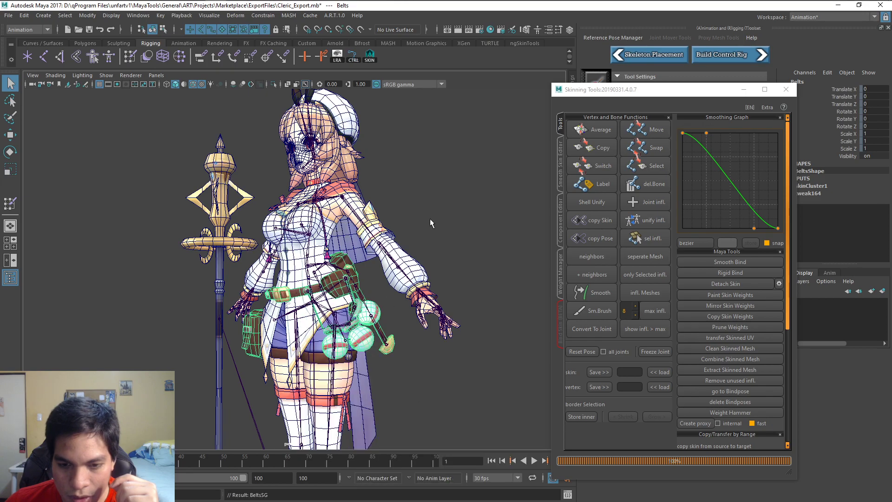
Step: Clear the selection and examine the textured cleric and her staff from different angles and distances
left_click(418, 204)
scroll(351, 250, "up", 2)
left_click_drag(352, 250, 325, 262, "alt")
scroll(325, 262, "down", 4)
left_click_drag(426, 255, 434, 210, "alt")
scroll(428, 207, "down", 3)
scroll(420, 263, "up", 3)
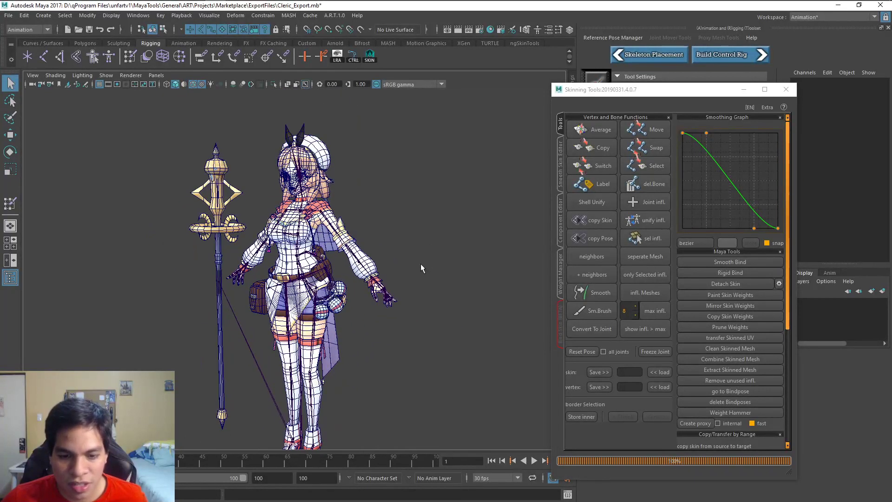
middle_click_drag(415, 271, 407, 243, "alt")
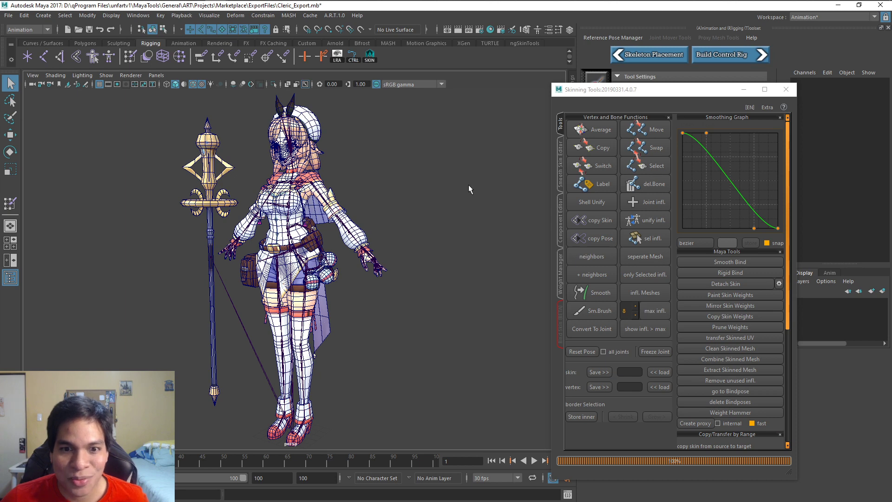
Step: Close the Skinning Tools window and turn off Wireframe on Shaded to show the cleric with clean textures
left_click(784, 91)
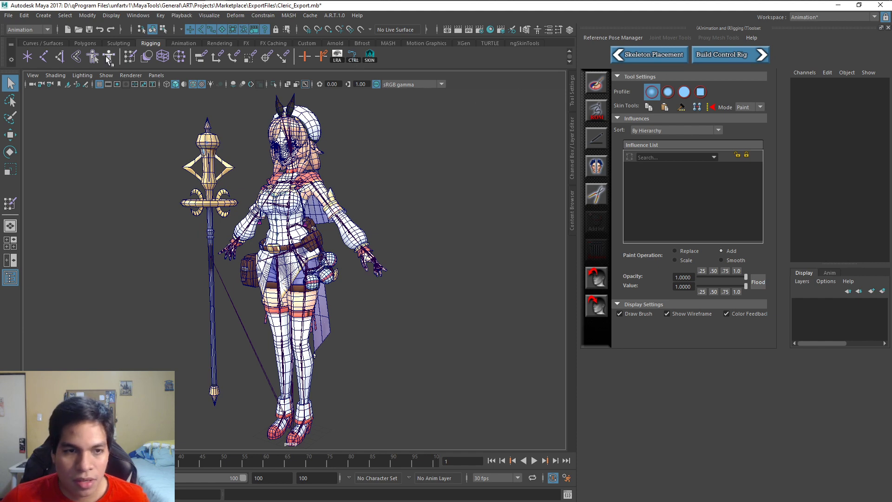
scroll(425, 244, "down", 1)
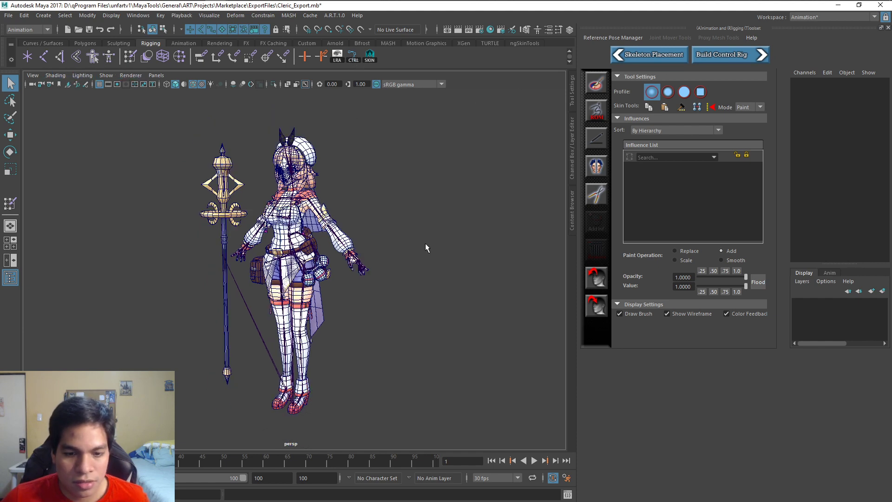
left_click(55, 75)
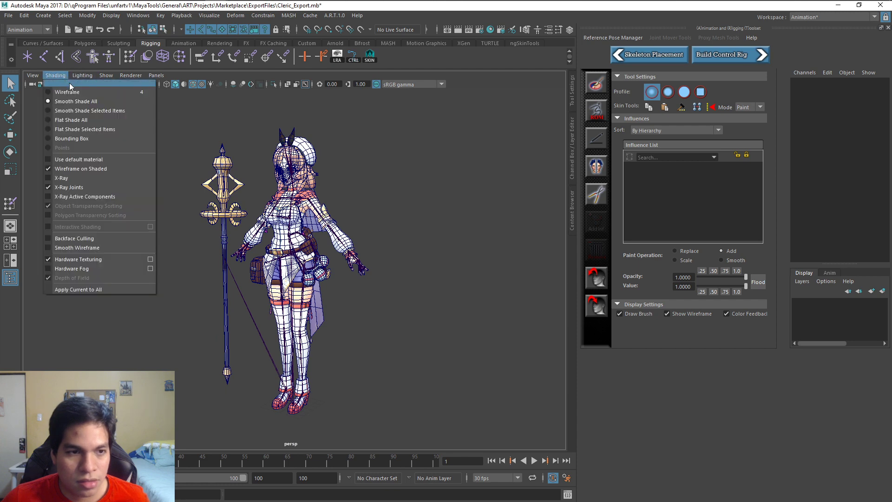
left_click(77, 169)
scroll(410, 220, "up", 2)
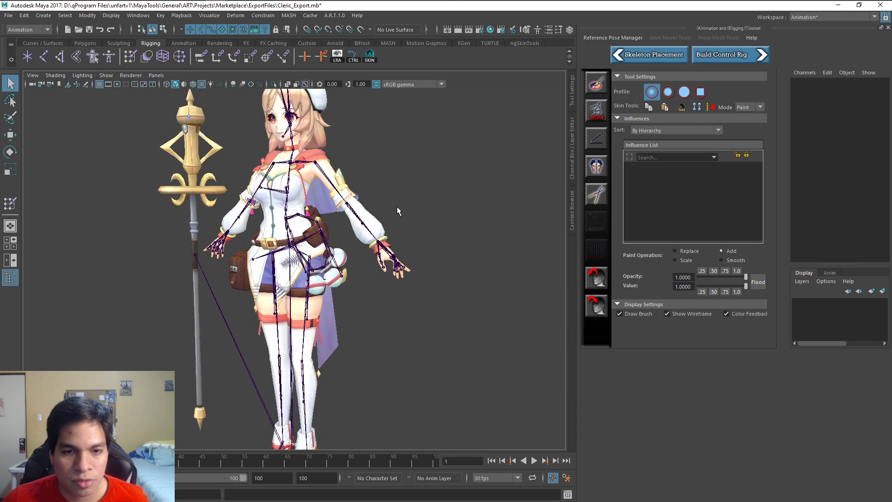
left_click_drag(561, 185, 438, 162, "alt")
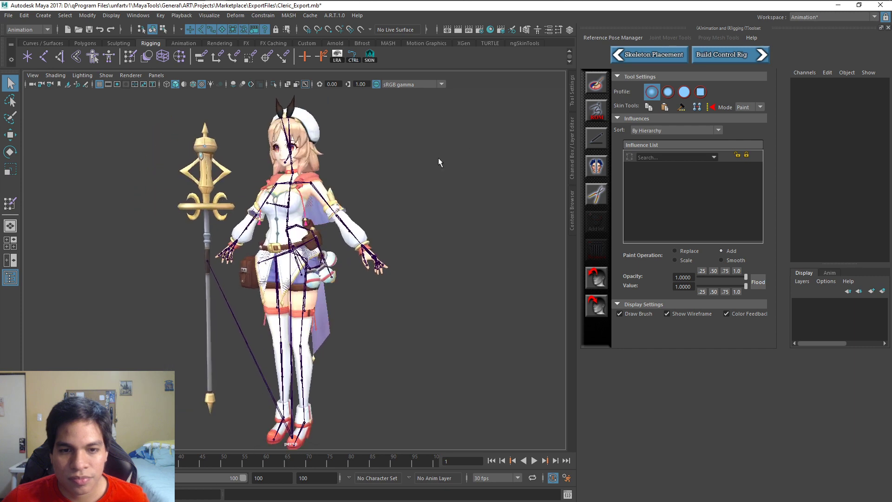
Step: Build the control rig for the Cleric character in the Marketplace project with its existing thumbnail and dismiss the publish report
left_click(737, 53)
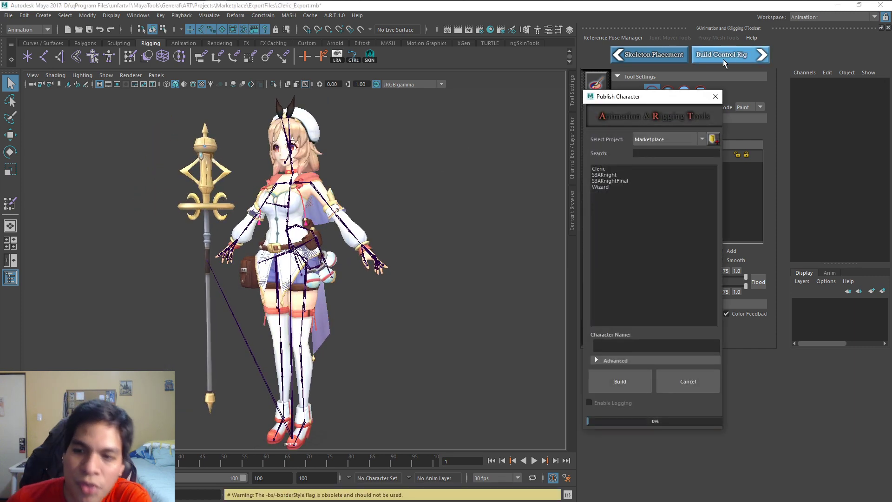
left_click(602, 169)
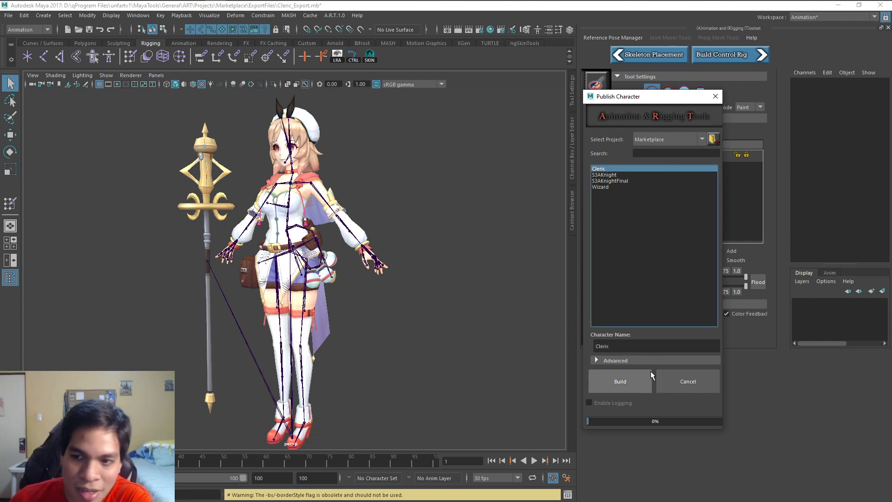
left_click(622, 389)
left_click(414, 262)
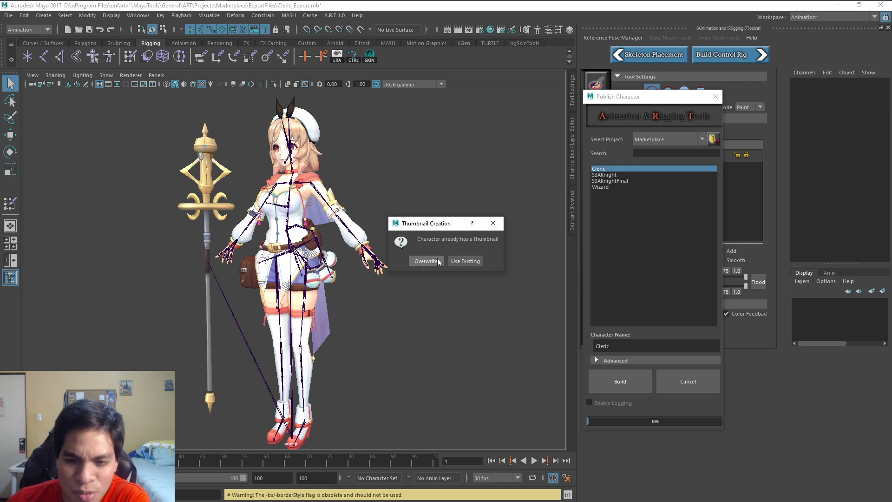
left_click(471, 261)
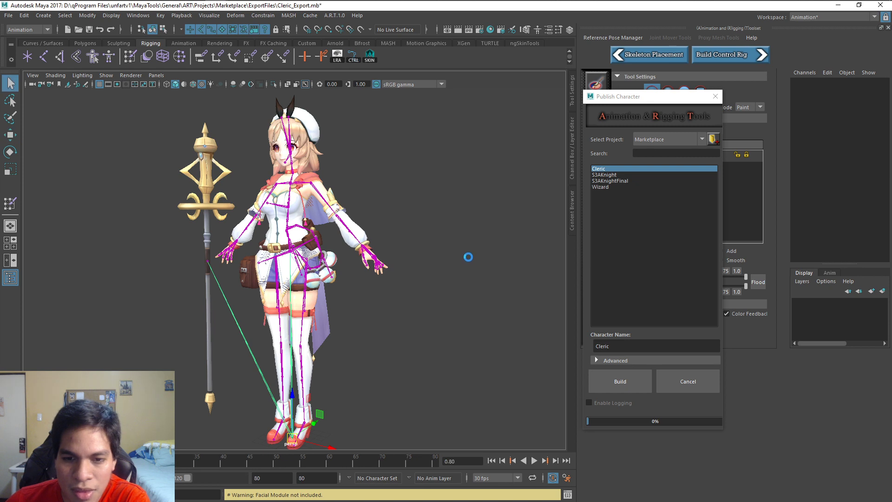
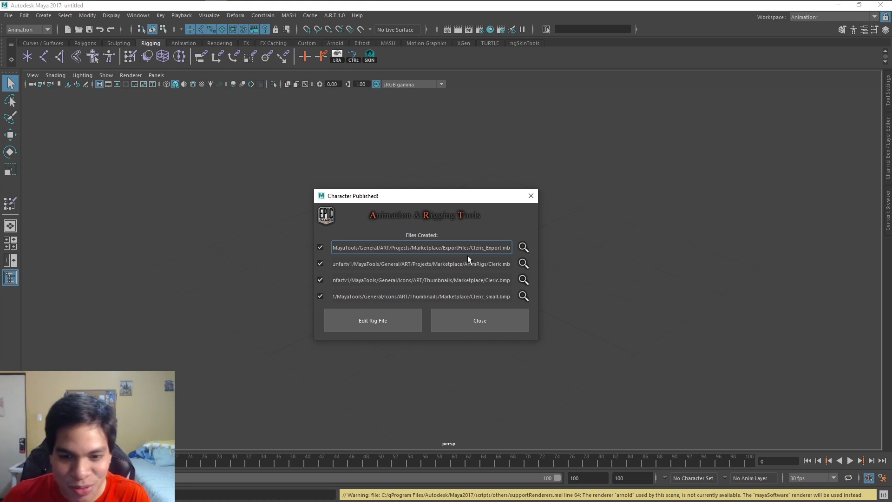
left_click(475, 316)
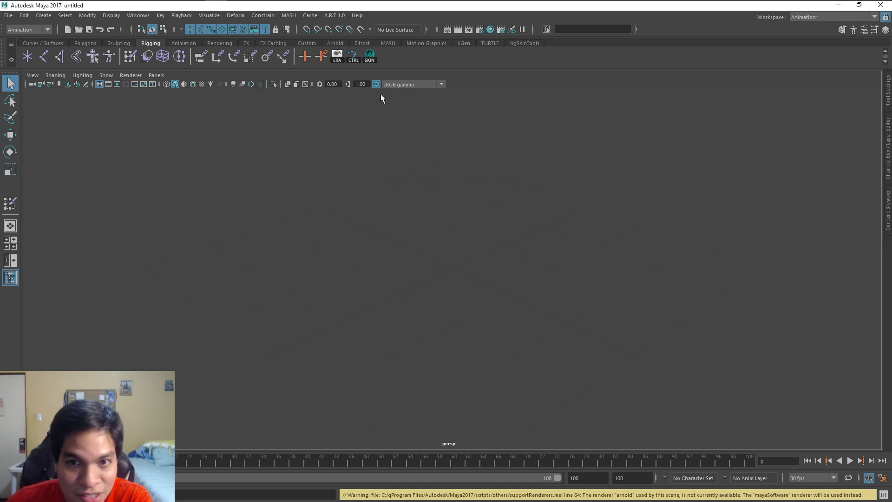
Step: Add the published Cleric from the Marketplace project to the scene for animation and frame the whole rig
left_click(334, 15)
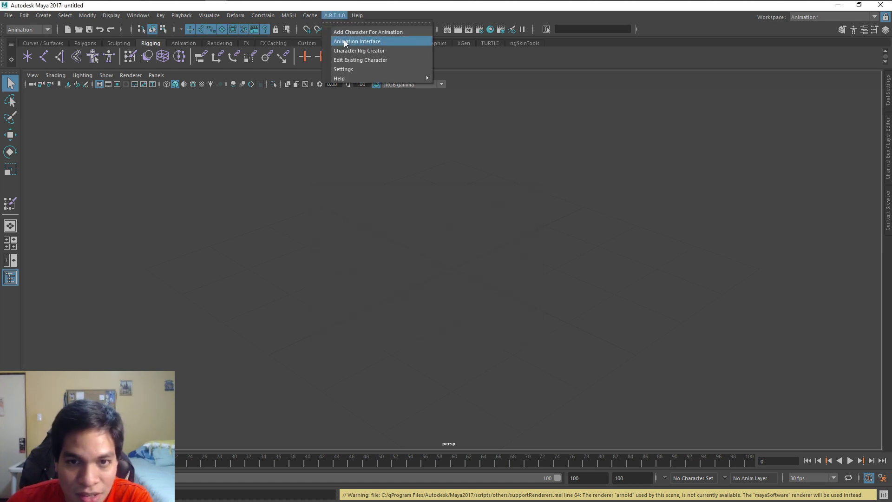
left_click(372, 32)
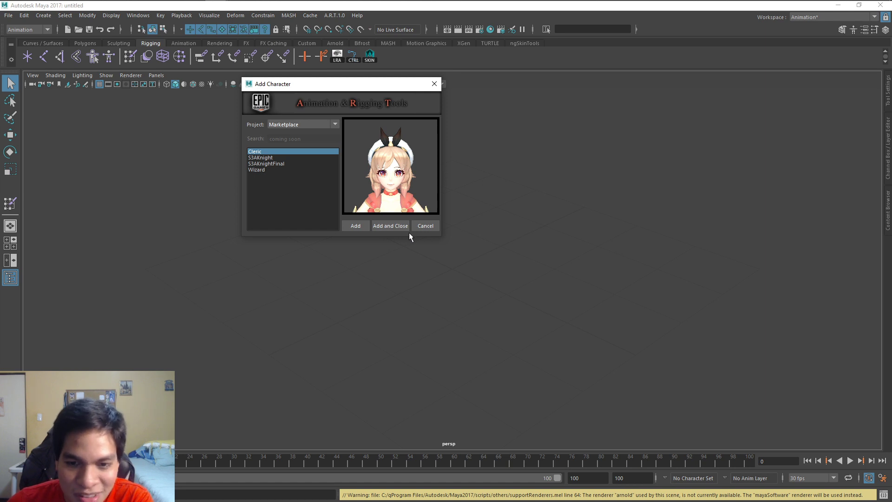
left_click(397, 226)
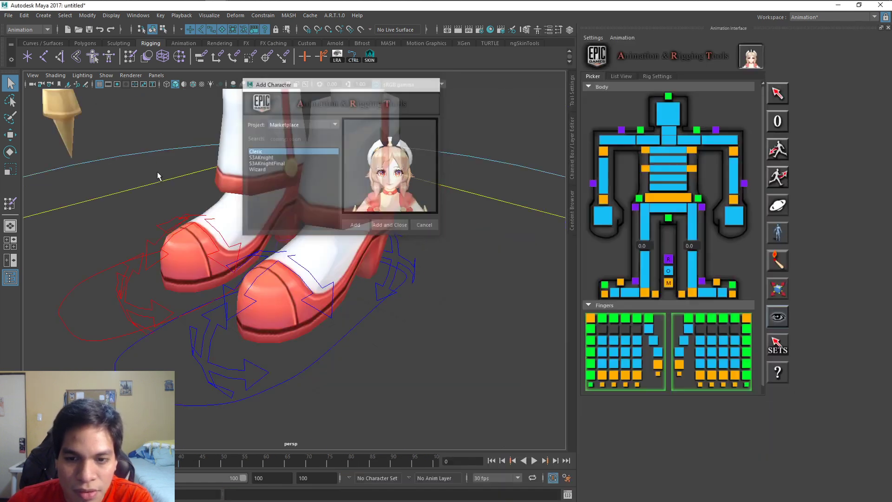
scroll(420, 175, "down", 3)
middle_click_drag(410, 160, 413, 290, "alt")
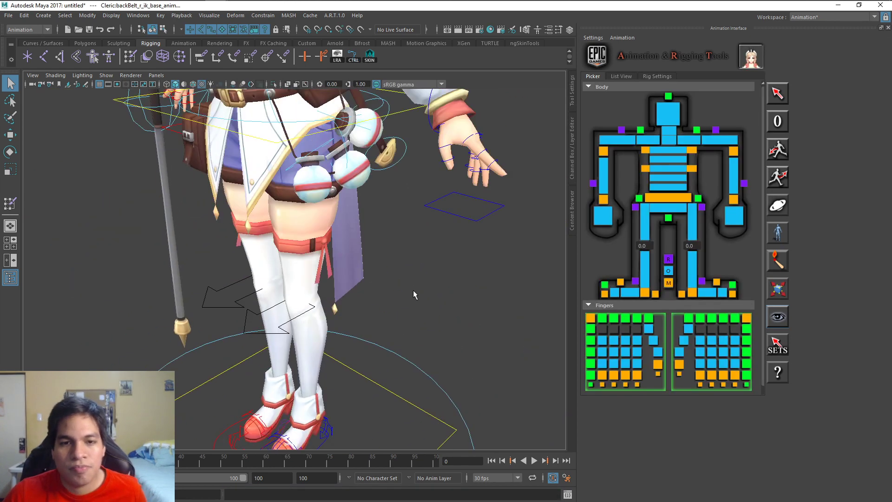
scroll(413, 289, "down", 5)
middle_click_drag(389, 188, 386, 227, "alt")
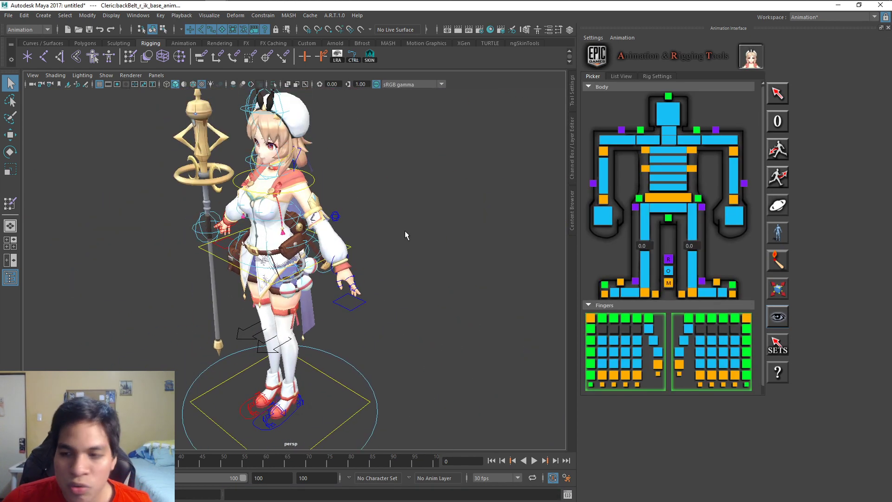
Step: Open the Pose Editor, apply the saved Idle pose, and examine how the hands hold the staff
left_click(778, 233)
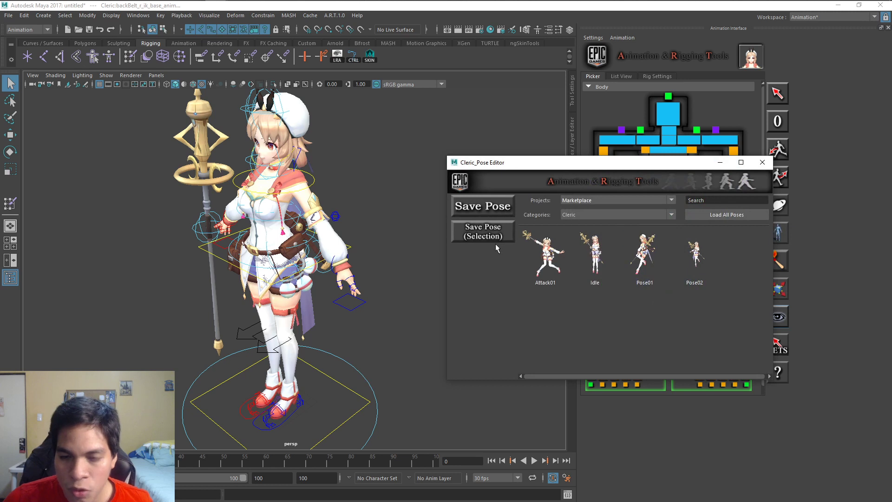
scroll(339, 202, "down", 2)
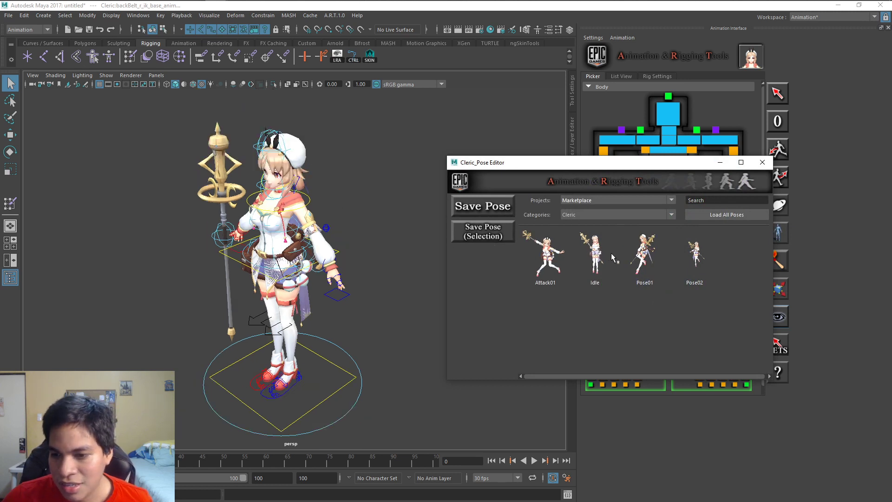
left_click_drag(388, 200, 291, 222, "alt")
scroll(365, 214, "up", 5)
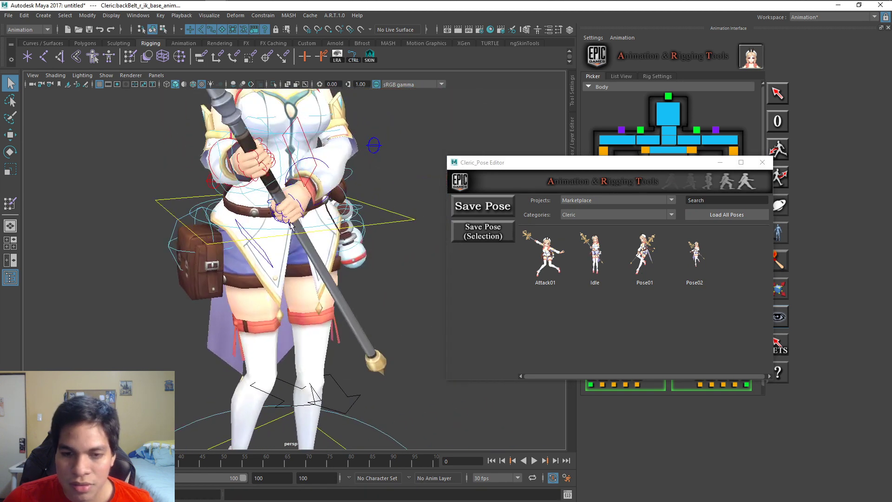
left_click_drag(321, 187, 259, 275, "alt")
middle_click_drag(258, 274, 281, 274, "alt")
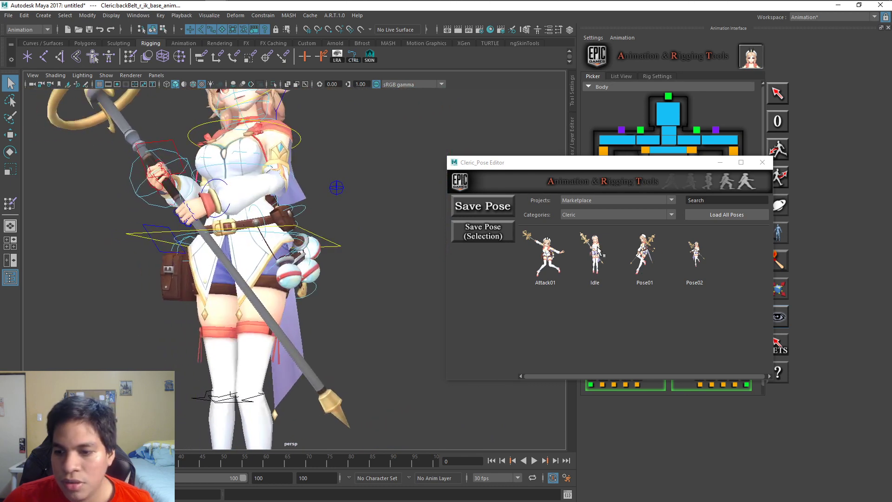
Step: Apply the saved Pose01 to the Cleric and examine the deformation from the front and back
left_click(582, 255)
key("ctrl+z")
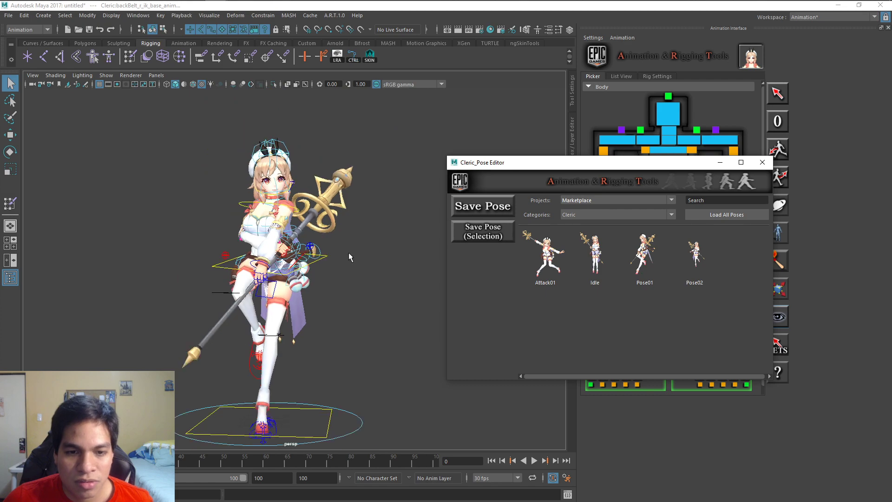
left_click_drag(350, 256, 496, 297, "alt")
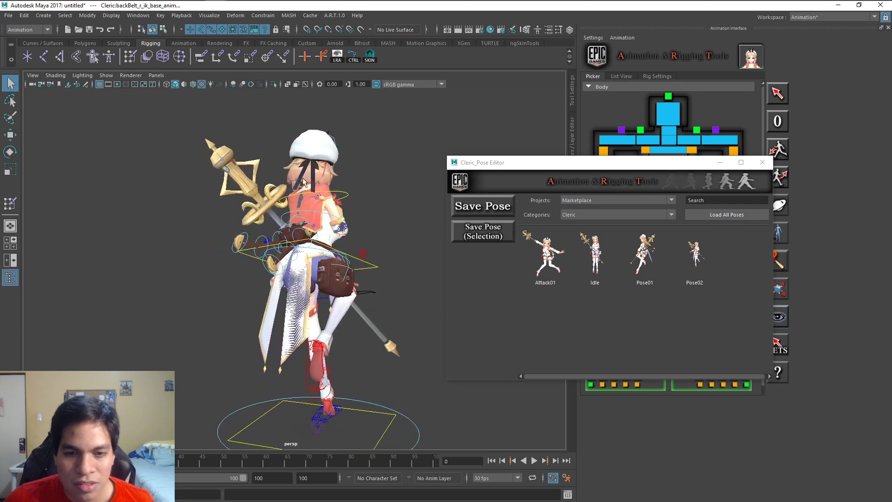
left_click_drag(365, 320, 153, 327, "alt")
Step: Apply the saved Pose02 and examine the cleric's deformation from all around
left_click_drag(689, 261, 699, 259)
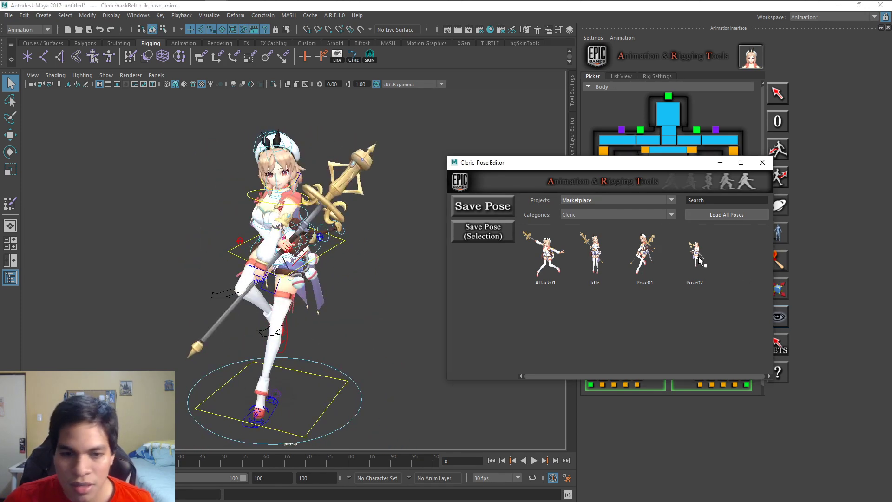
left_click_drag(408, 294, 333, 240)
left_click_drag(385, 222, 260, 200, "alt")
mouse_move(261, 200)
right_mouse_down("alt")
mouse_move(296, 170)
mouse_move(256, 191)
right_mouse_up("alt")
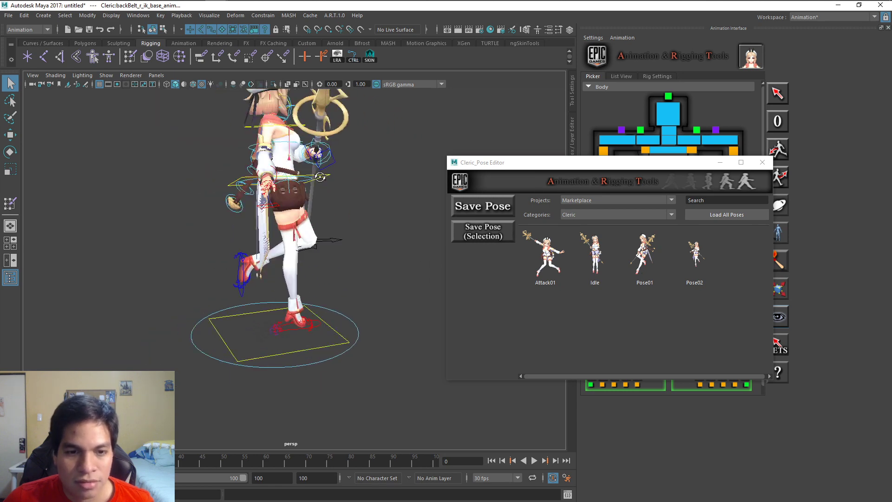
left_click_drag(255, 190, 312, 122, "alt")
middle_click_drag(312, 122, 274, 186, "alt")
right_click_drag(274, 186, 288, 180, "alt")
left_click_drag(289, 180, 357, 270, "alt")
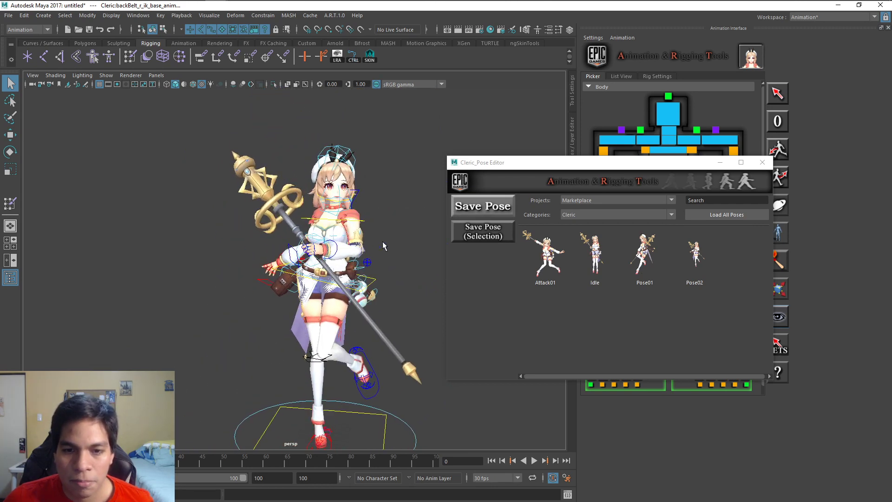
left_click_drag(371, 211, 318, 203, "alt")
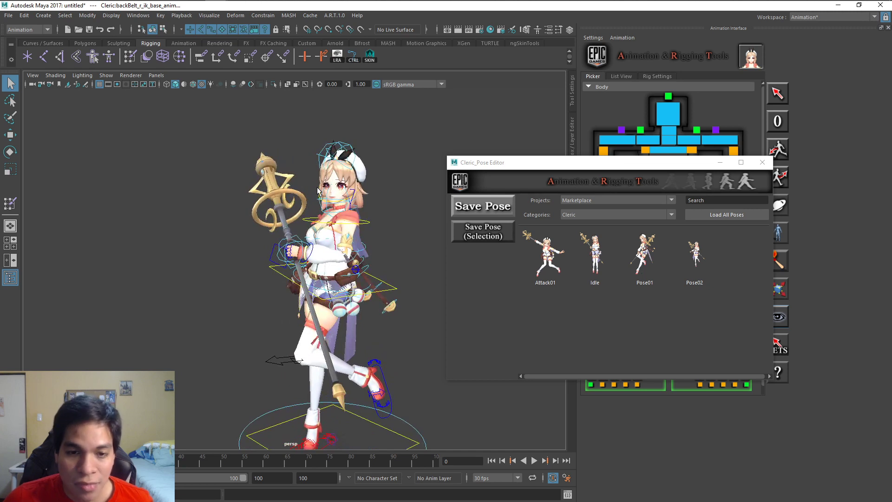
Step: Open the recent scene Attack01.ma without saving the current one and close the Pose Editor
left_click(390, 200)
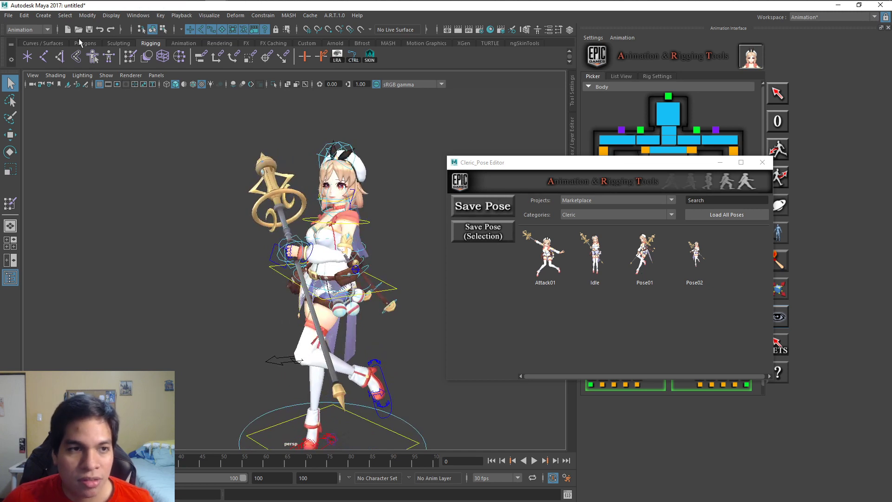
left_click(9, 16)
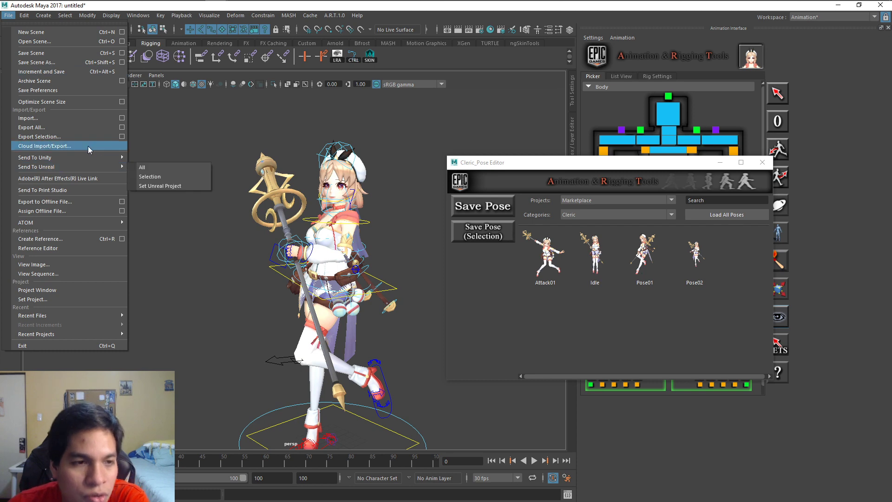
left_click(81, 309)
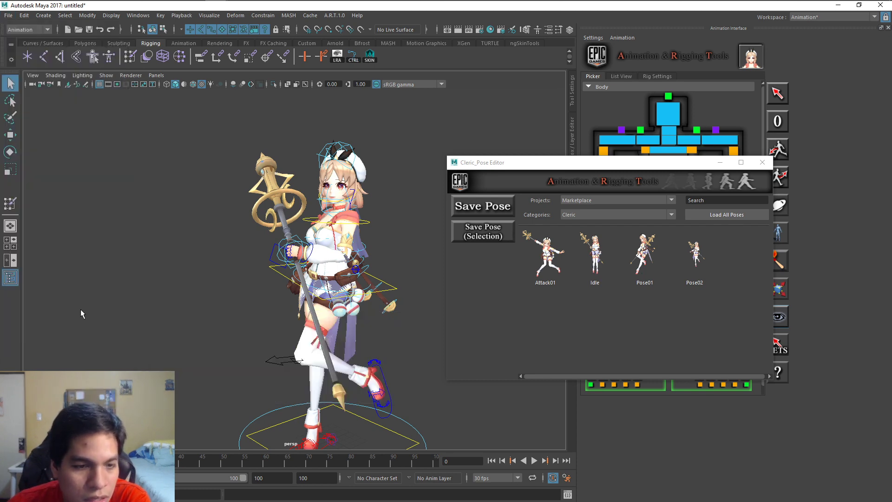
left_click(9, 16)
mouse_move(82, 316)
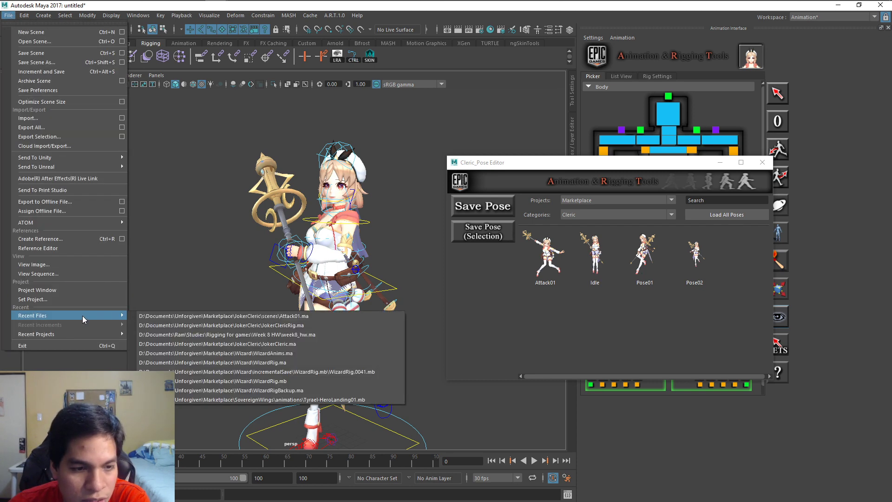
left_click(233, 318)
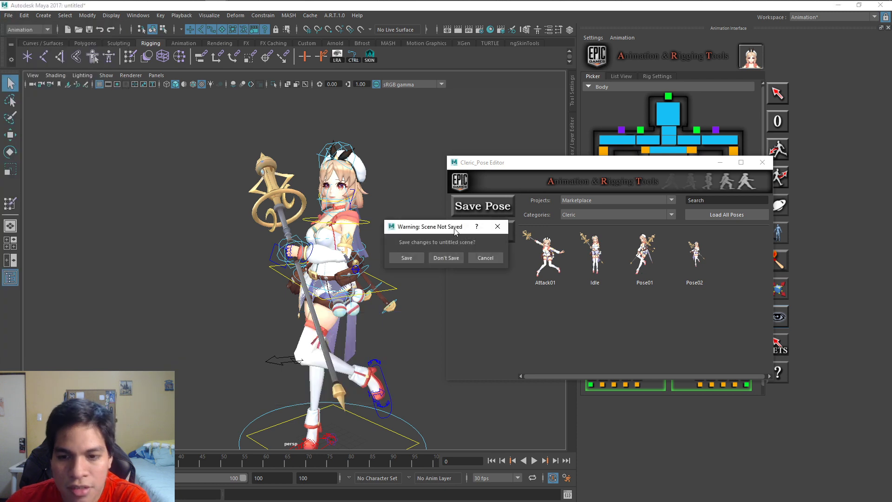
left_click(449, 259)
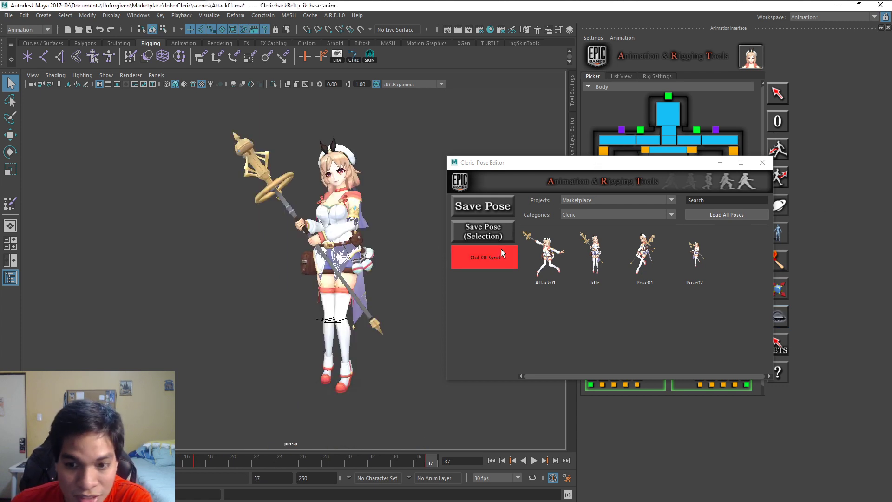
left_click(761, 162)
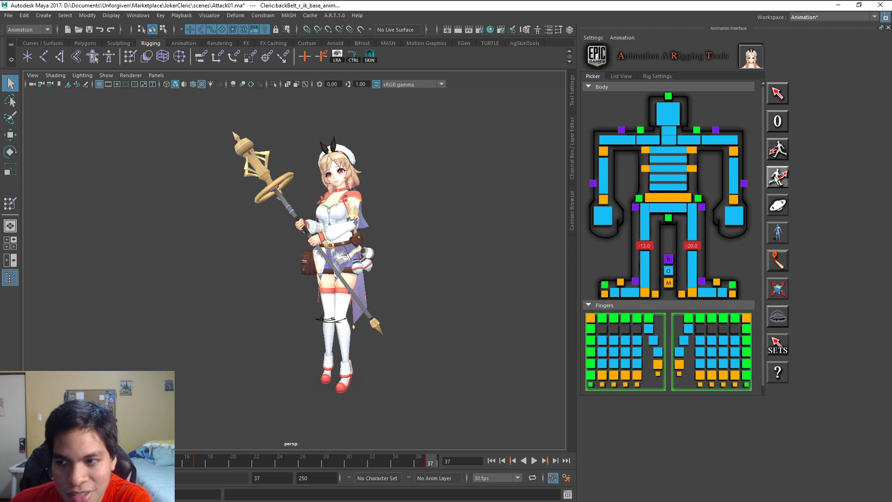
left_click(778, 234)
left_click(762, 162)
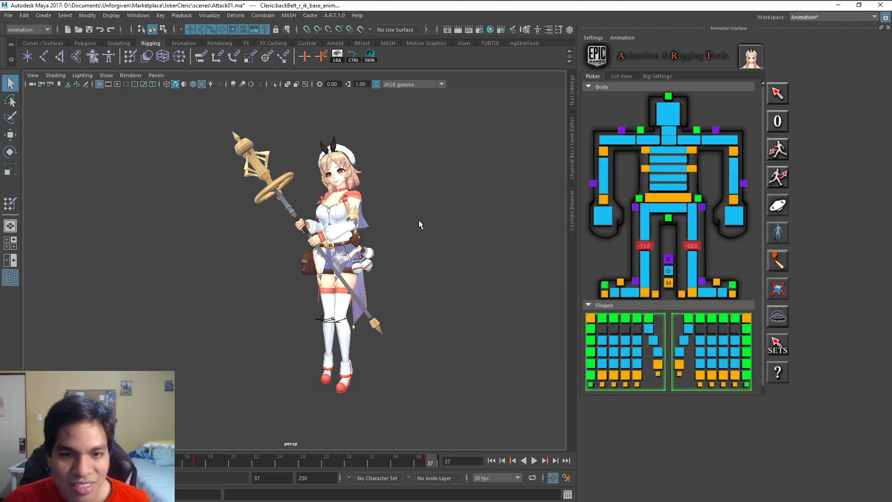
Step: Play the Attack01 animation and turn on Wireframe on Shaded to show the mesh edges
left_click(534, 460)
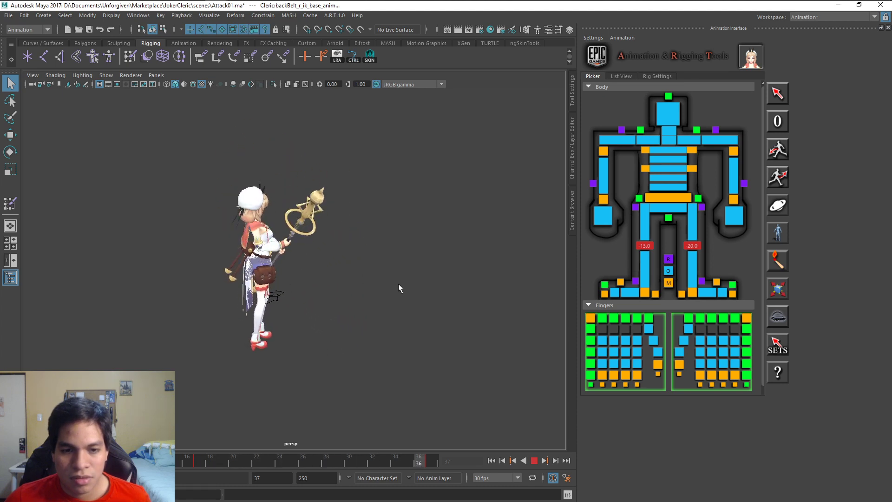
scroll(428, 290, "up", 5)
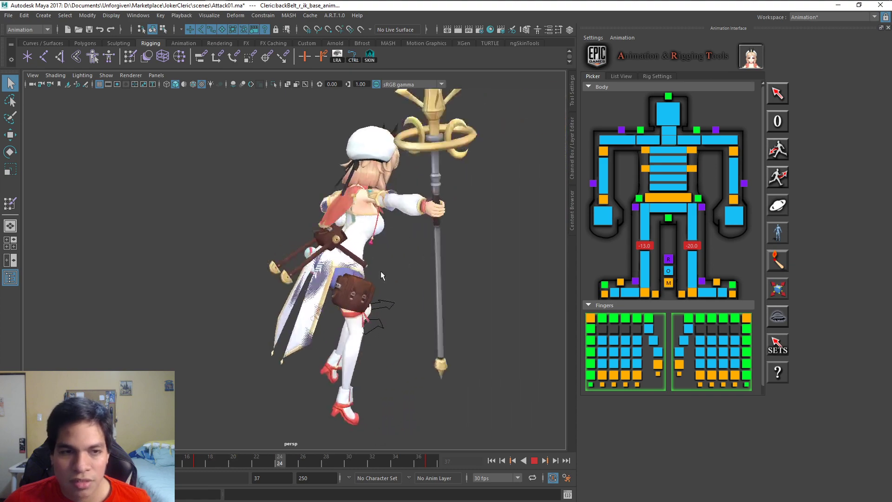
left_click(55, 75)
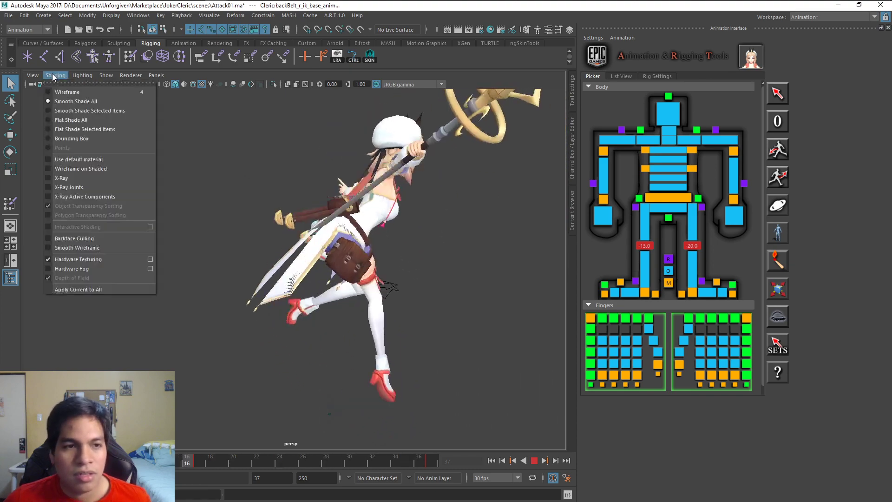
left_click(71, 169)
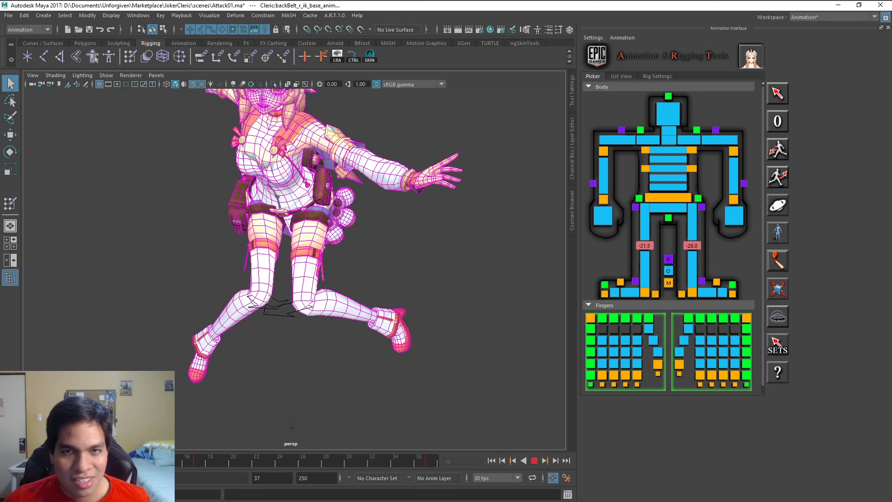
Step: Stop playback at frame 13 and examine the mesh topology around the bent knees up close
key("alt+v")
scroll(291, 285, "up", 3)
left_click_drag(291, 285, 328, 313, "alt")
middle_click_drag(328, 313, 274, 258, "alt")
right_click_drag(274, 258, 348, 238, "alt")
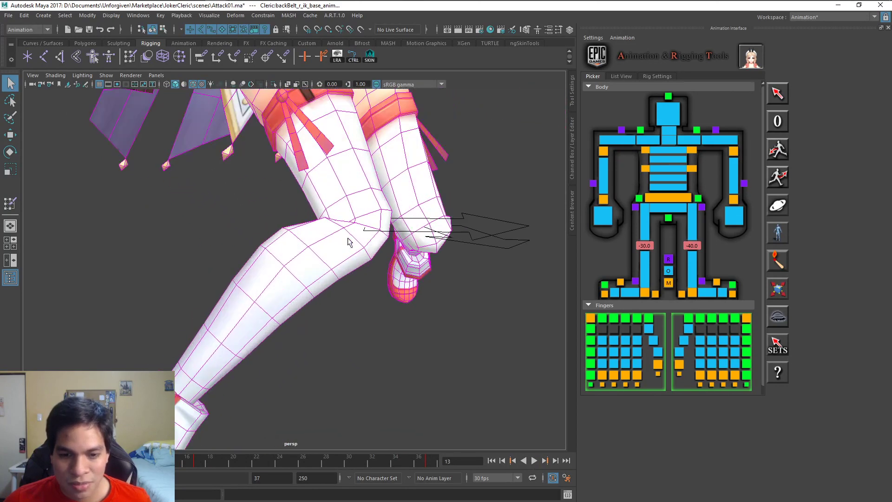
left_click_drag(367, 251, 363, 269, "alt")
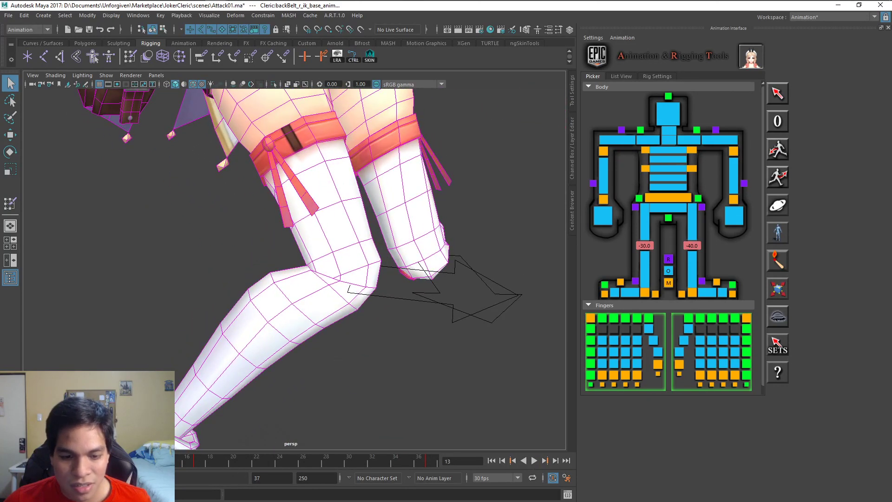
Step: Advance the Attack01 animation to frame 14 and examine the mesh edges around both bent knees from several sides
key("alt+v")
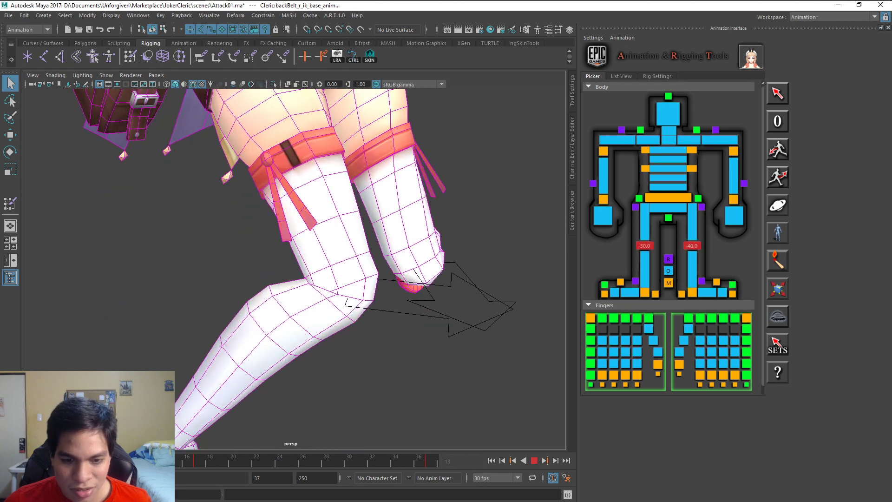
key("alt+v")
left_click_drag(251, 320, 426, 295, "alt")
scroll(379, 227, "up", 5)
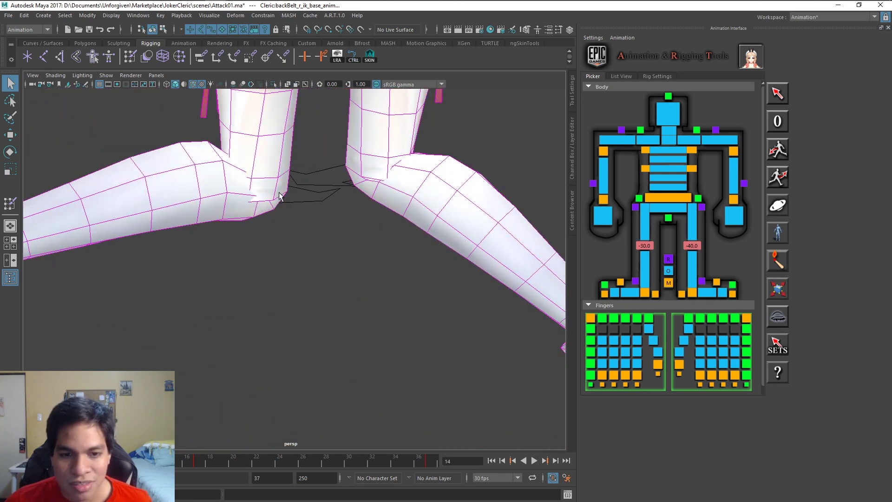
left_click_drag(262, 196, 337, 164, "alt")
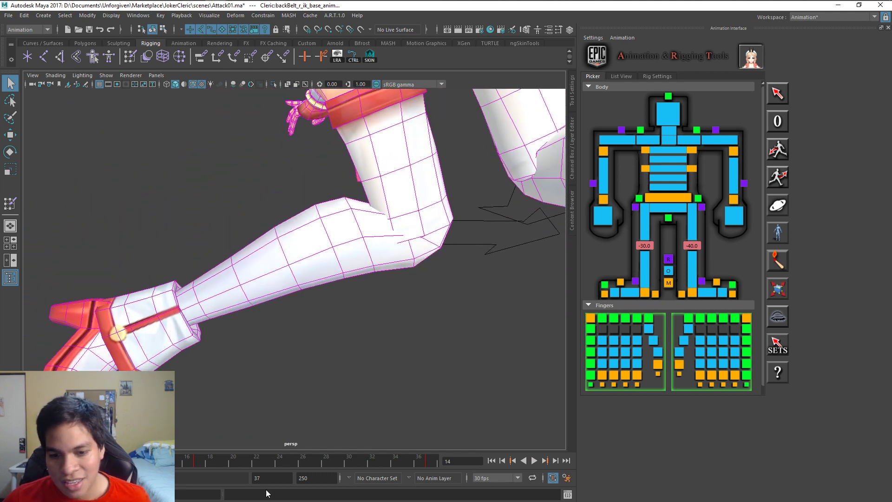
Step: Play the animation and pause it at frames 9, 6 and 11 to examine how the knees deform while bending
key("alt+v")
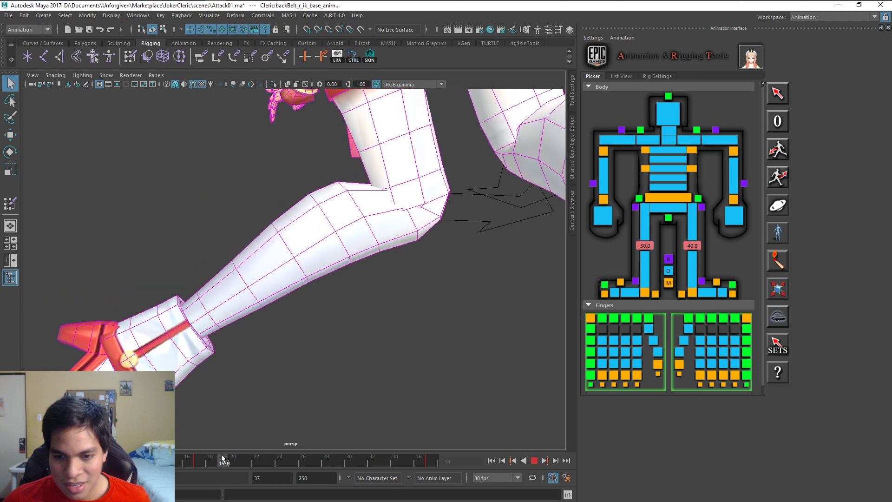
key("alt+v")
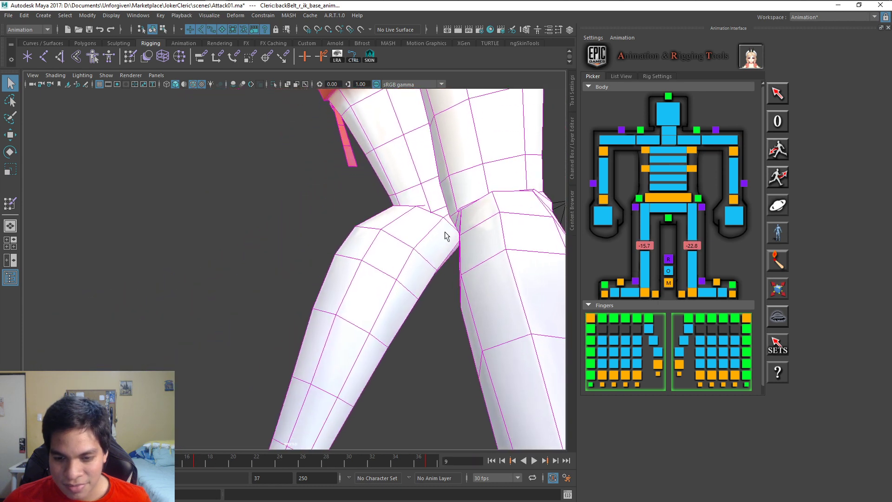
key("alt+v")
key("alt+v")
left_click_drag(197, 436, 456, 369, "alt")
left_click_drag(344, 425, 279, 442, "alt")
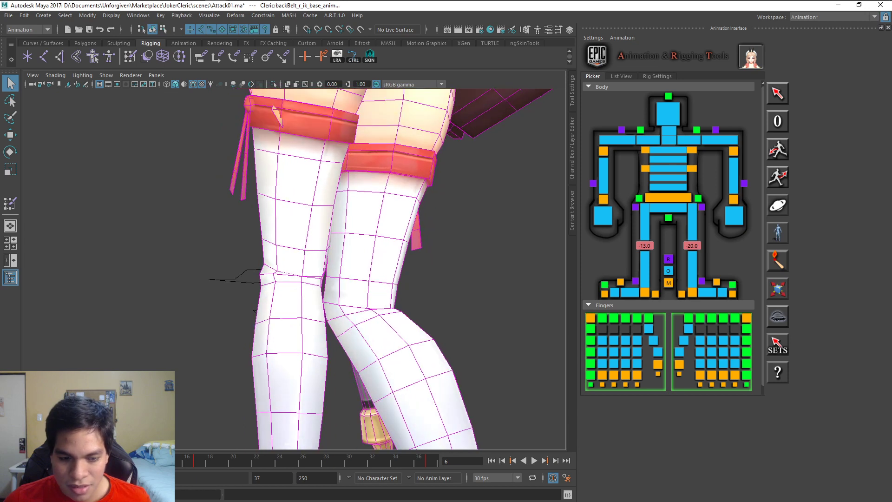
key("alt+v")
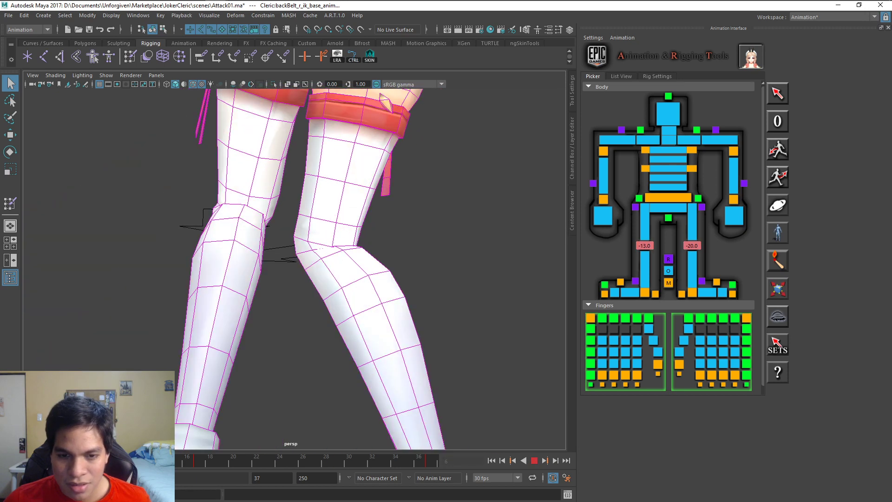
key("alt+v")
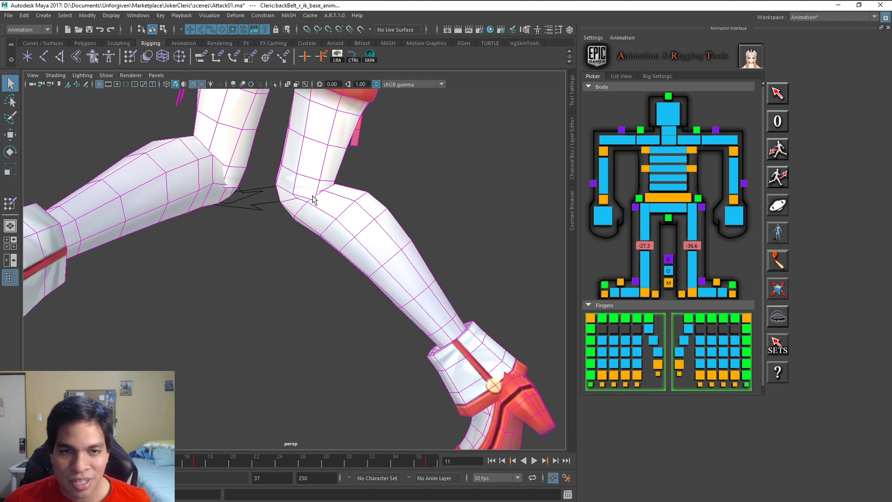
Step: Select the hair mesh and examine the cleric's full body, head and torso in the frame 11 pose from both sides
scroll(312, 199, "down", 5)
left_click_drag(313, 199, 351, 282, "alt")
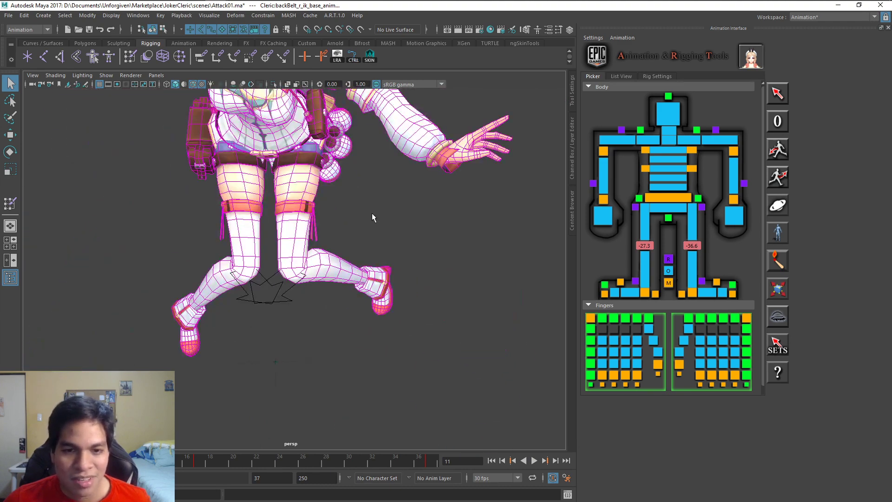
left_click_drag(372, 213, 398, 279, "alt")
middle_click_drag(391, 240, 413, 337, "alt")
right_click_drag(414, 337, 394, 311, "alt")
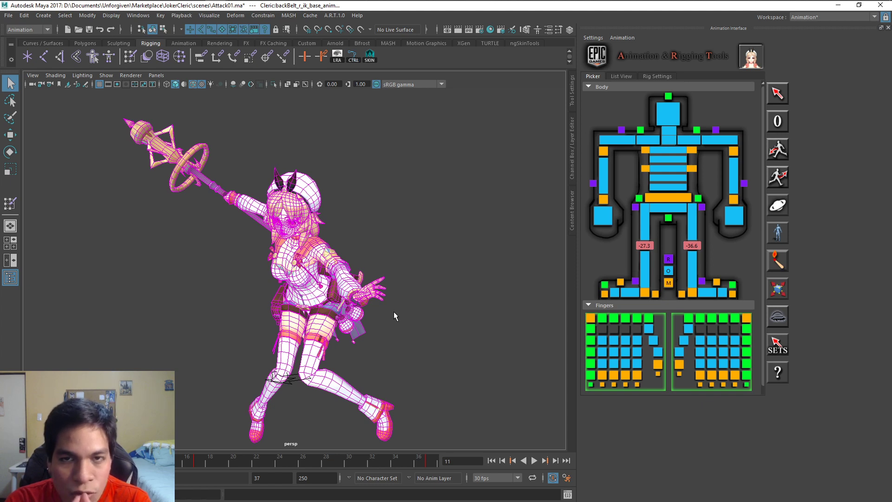
scroll(310, 194, "up", 5)
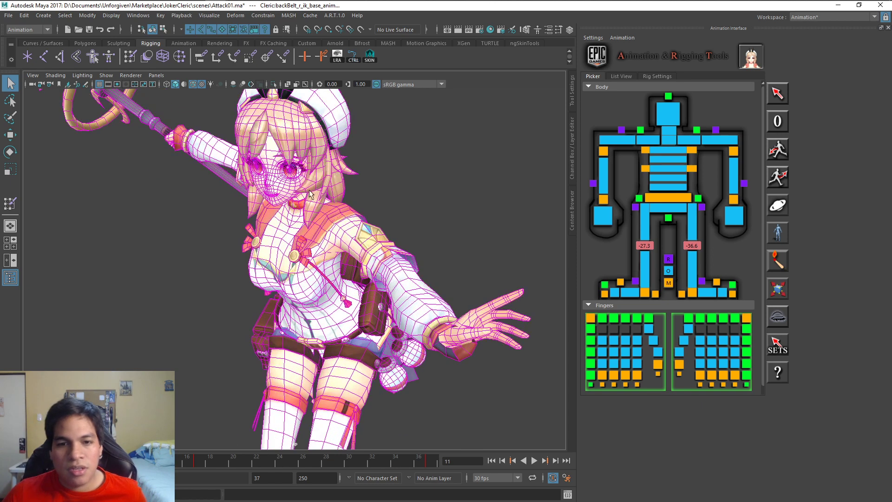
left_click(344, 181)
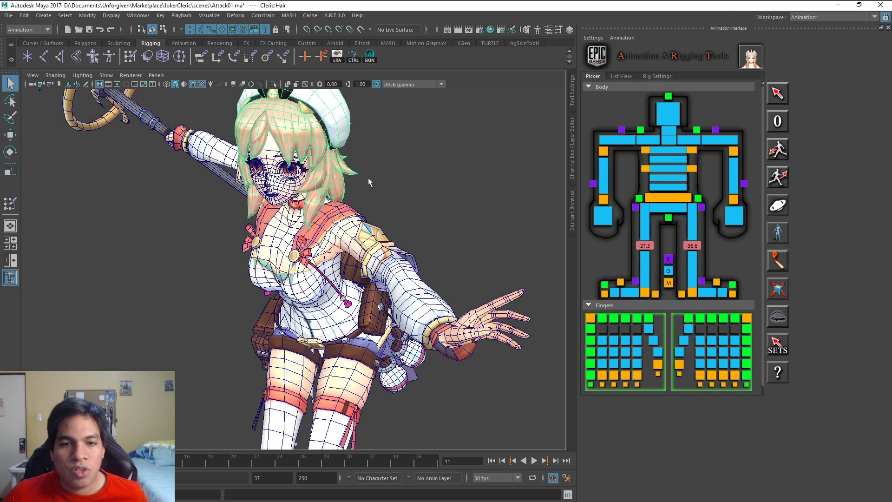
left_click_drag(357, 181, 380, 217, "alt")
left_click_drag(300, 215, 358, 226, "alt")
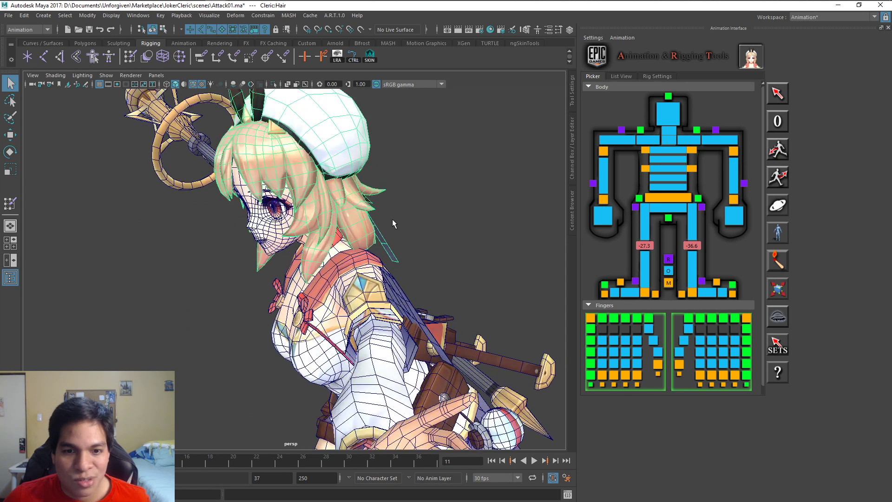
scroll(392, 221, "up", 2)
left_click_drag(393, 221, 480, 184, "alt")
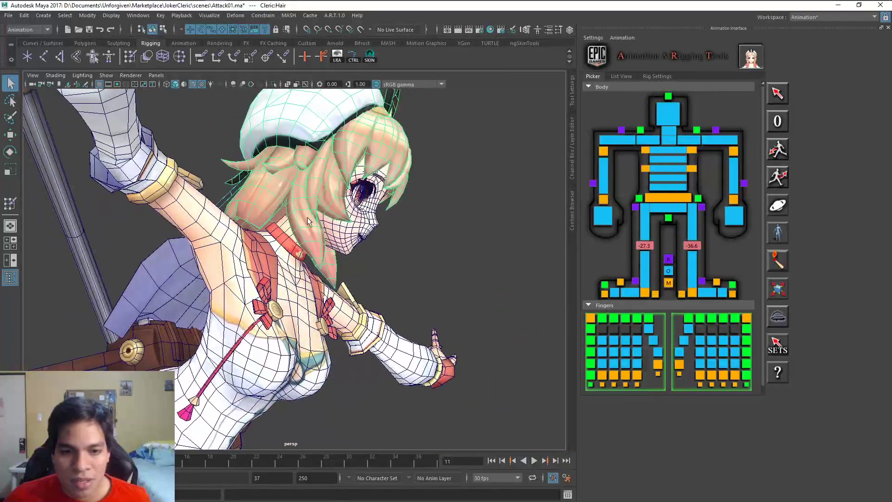
left_click_drag(294, 222, 302, 216, "alt")
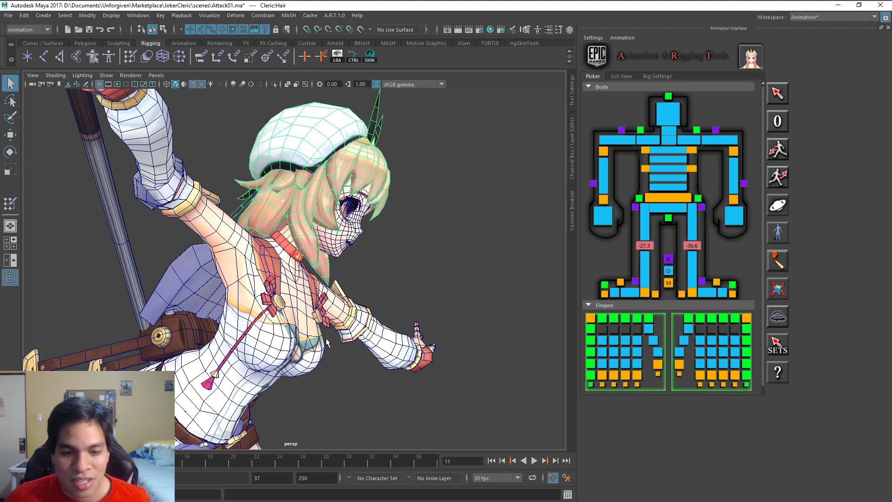
Step: Play the animation, stop it at frame 21 and examine the mesh around the shoulders, armpits and chest from several angles
key("alt+v")
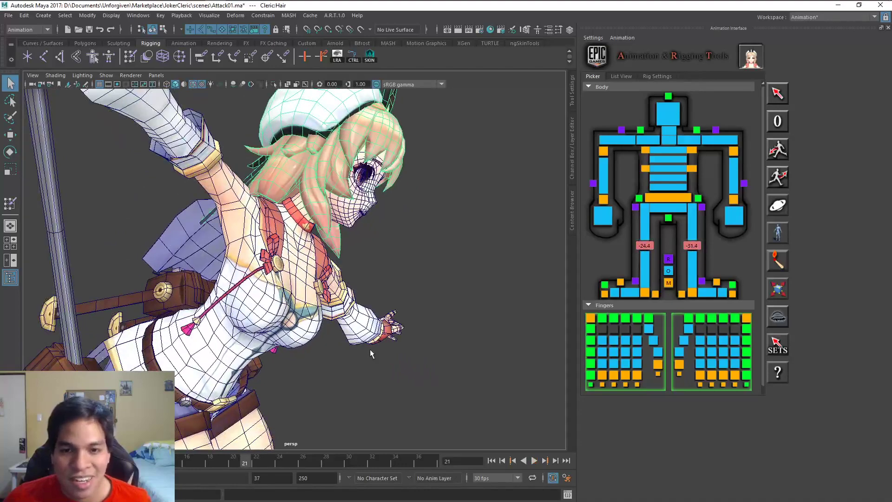
key("alt+v")
left_click_drag(409, 289, 384, 288, "alt")
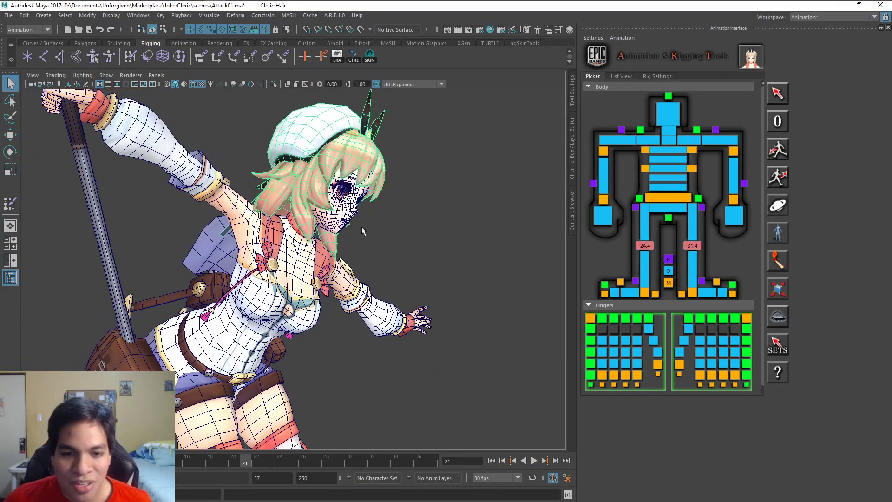
right_click_drag(361, 227, 405, 231, "alt")
left_click_drag(405, 231, 348, 224, "alt")
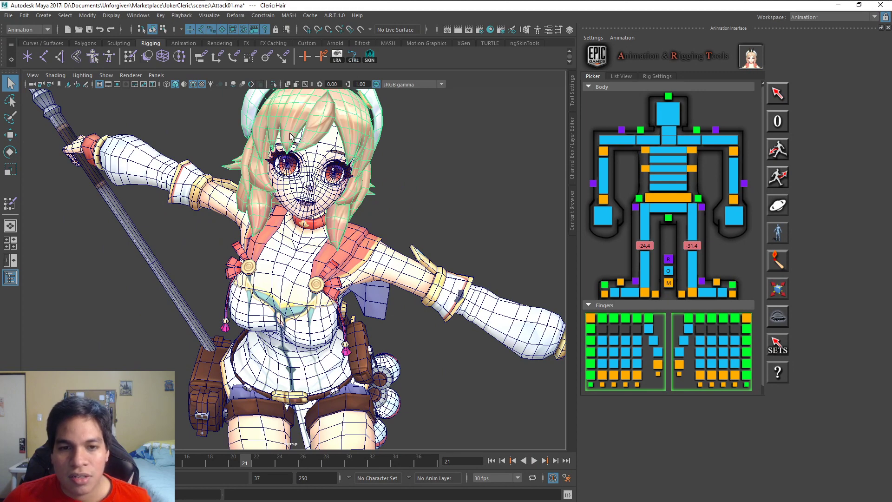
left_click_drag(275, 145, 296, 173, "alt")
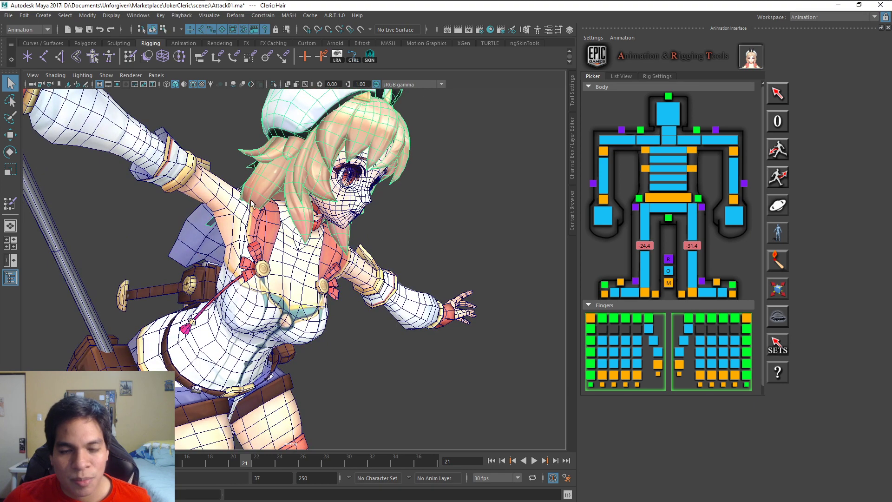
scroll(251, 201, "down", 3)
scroll(304, 244, "up", 1)
scroll(322, 297, "up", 3)
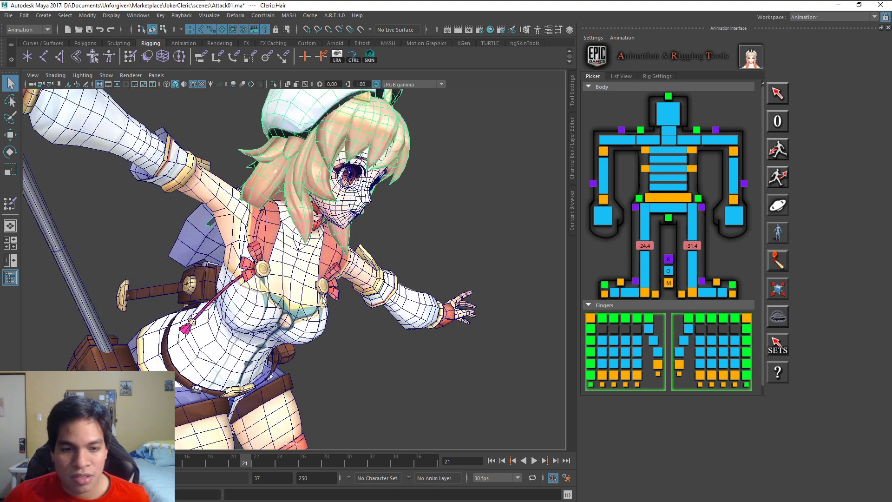
left_click_drag(199, 218, 233, 221, "alt")
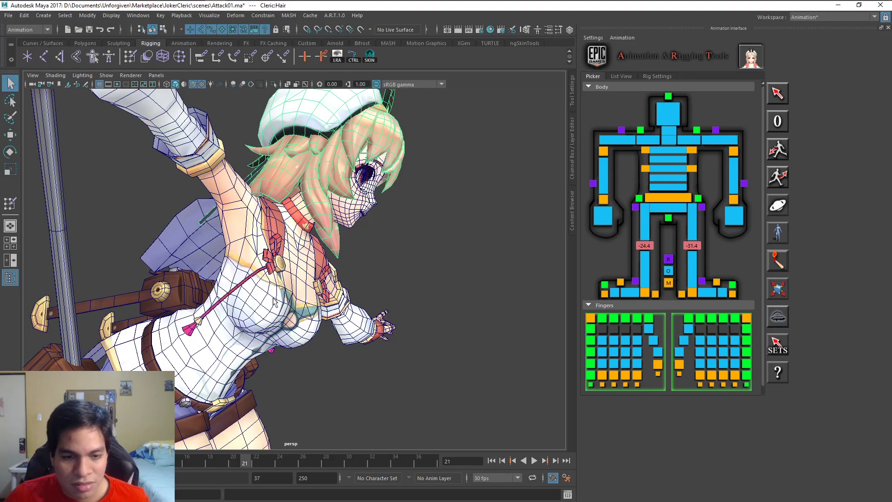
left_click_drag(275, 303, 202, 324, "alt")
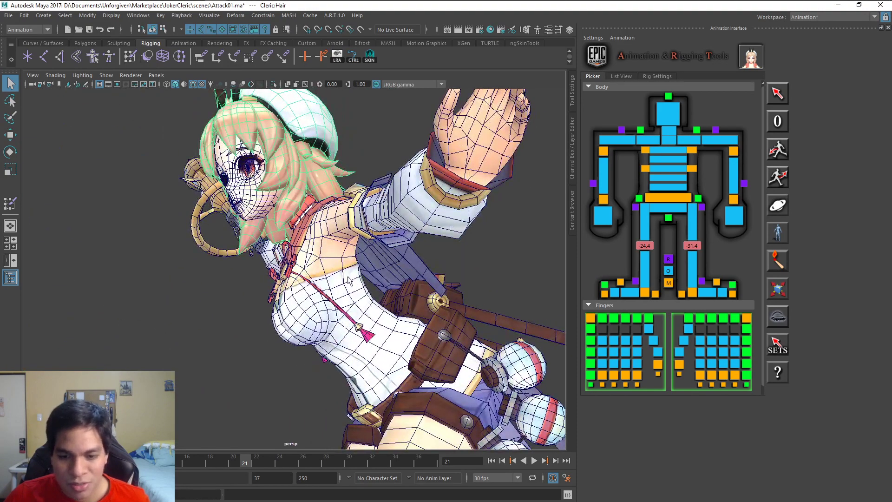
left_click_drag(316, 323, 362, 325, "alt")
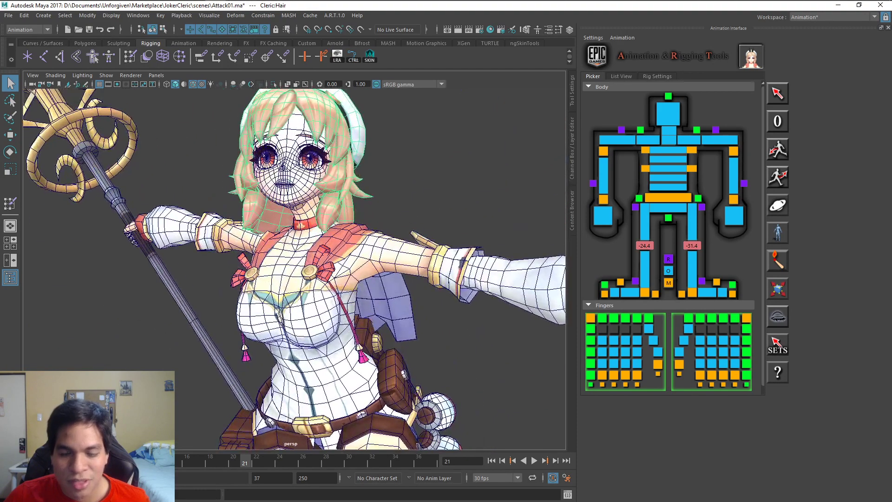
left_click_drag(421, 207, 404, 222, "alt")
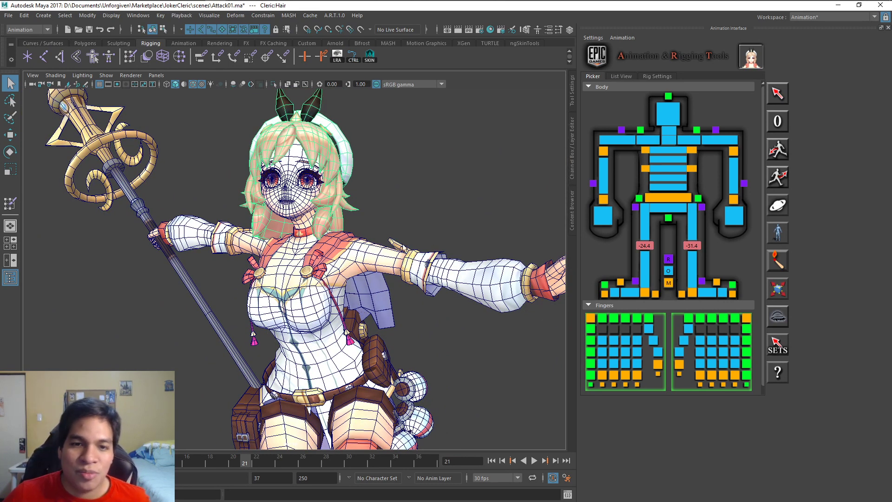
Step: Examine the cleric's wireframe topology in the frame 21 pose, from the head and outstretched arms down to the feet
right_click_drag(402, 245, 378, 230, "alt")
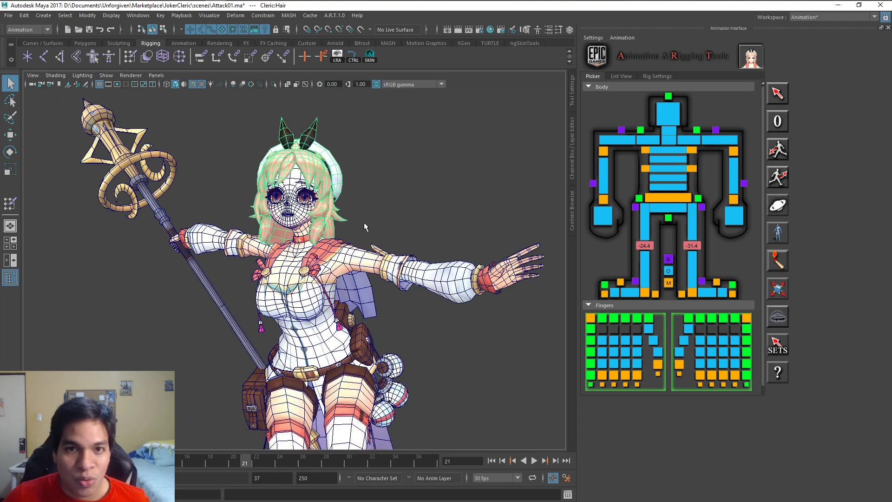
middle_click_drag(366, 222, 388, 203, "alt")
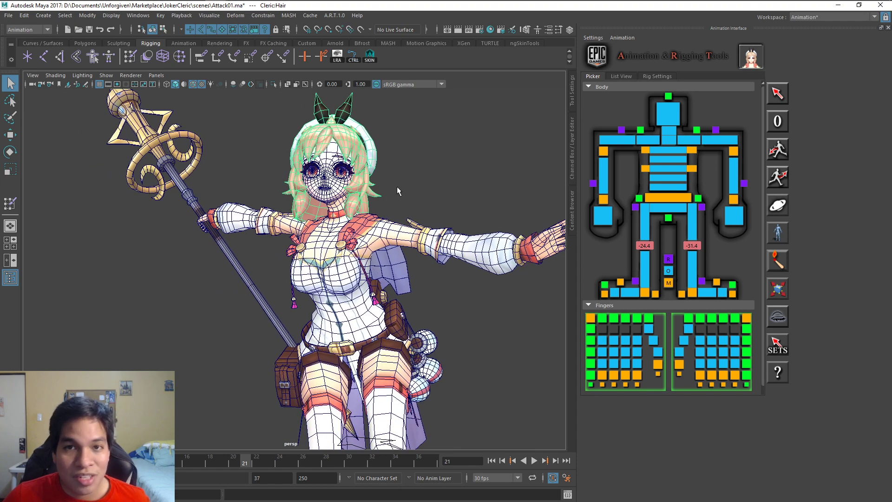
left_click_drag(396, 186, 406, 186, "alt")
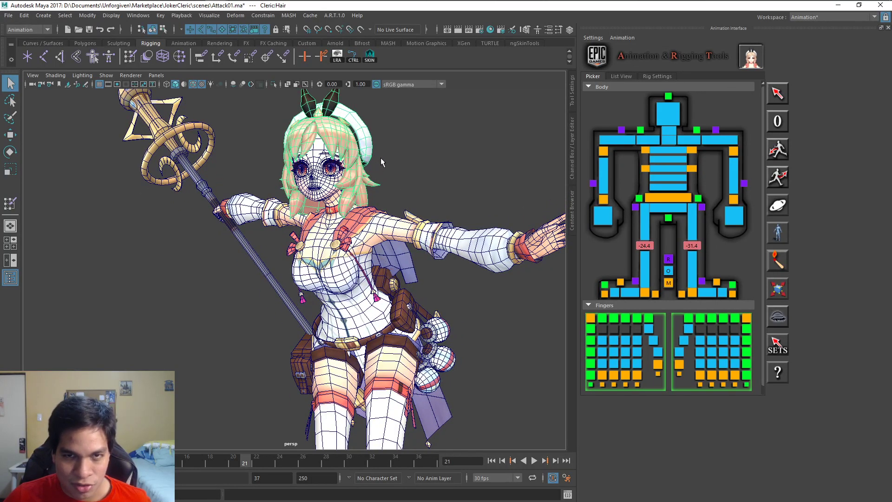
scroll(351, 170, "up", 2)
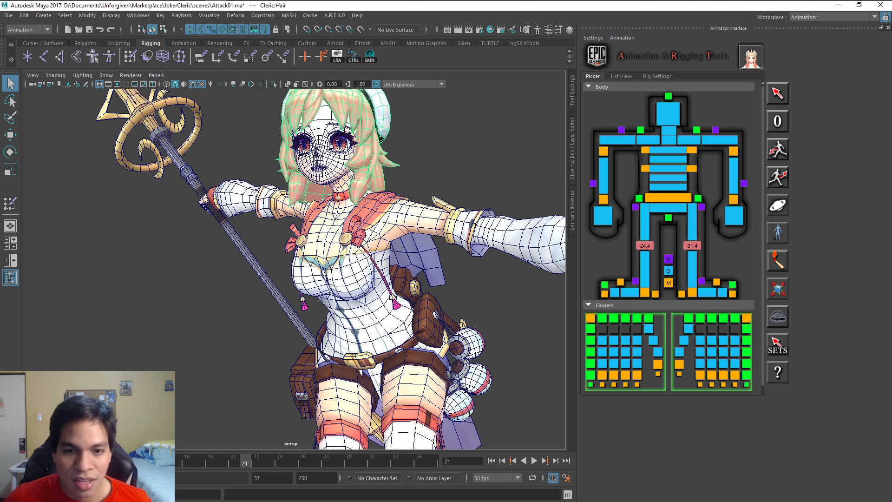
middle_click_drag(388, 170, 381, 177, "alt")
left_click_drag(381, 177, 357, 215, "alt")
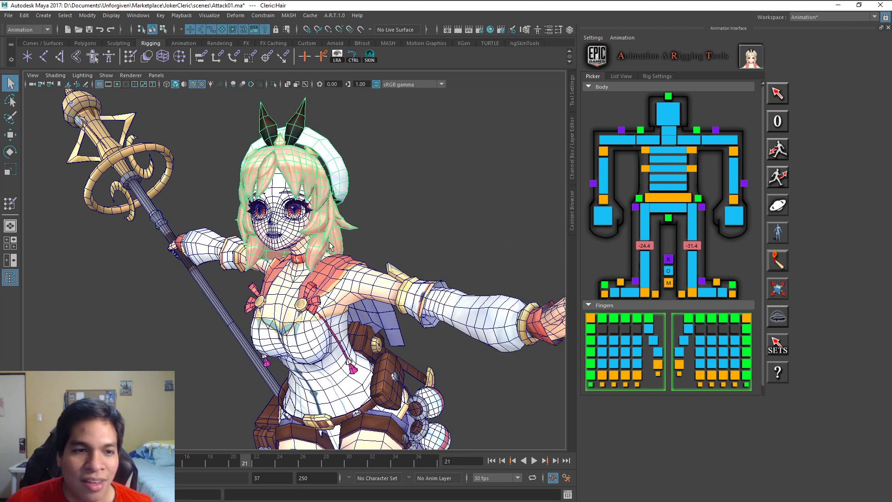
left_click_drag(333, 205, 384, 197, "alt")
middle_click_drag(385, 197, 370, 224, "alt")
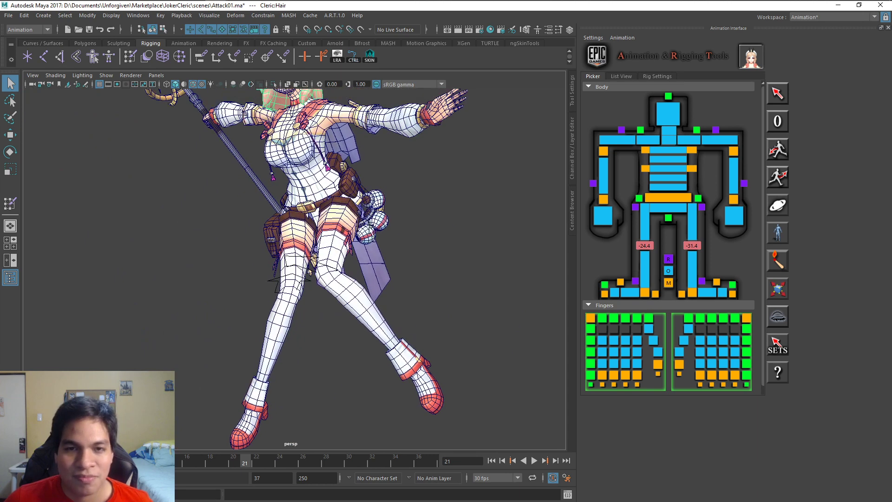
scroll(367, 213, "down", 2)
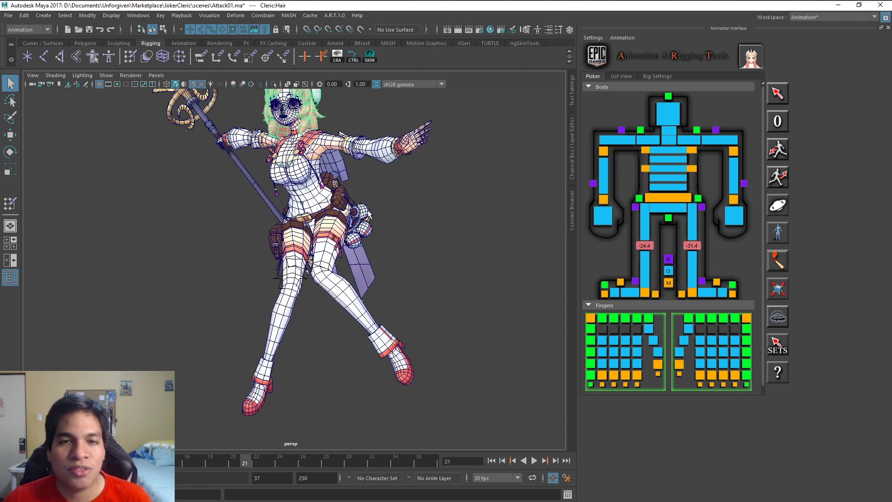